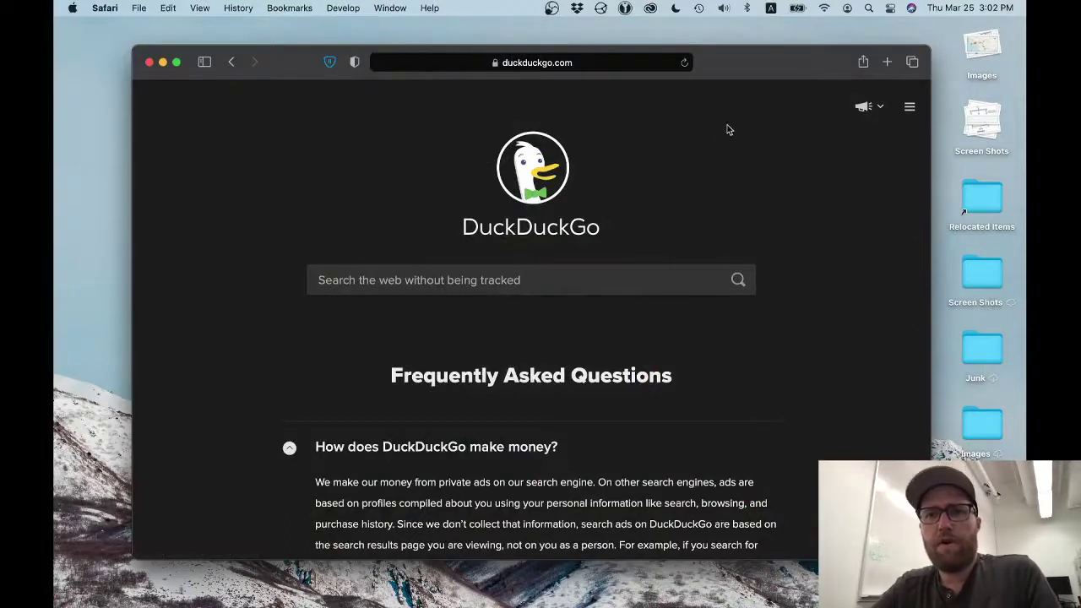
- Open and close the Wi-Fi network list repeatedly, briefly trying the phone's personal hotspot
{"action": "left_click", "coordinate": [825, 7]}
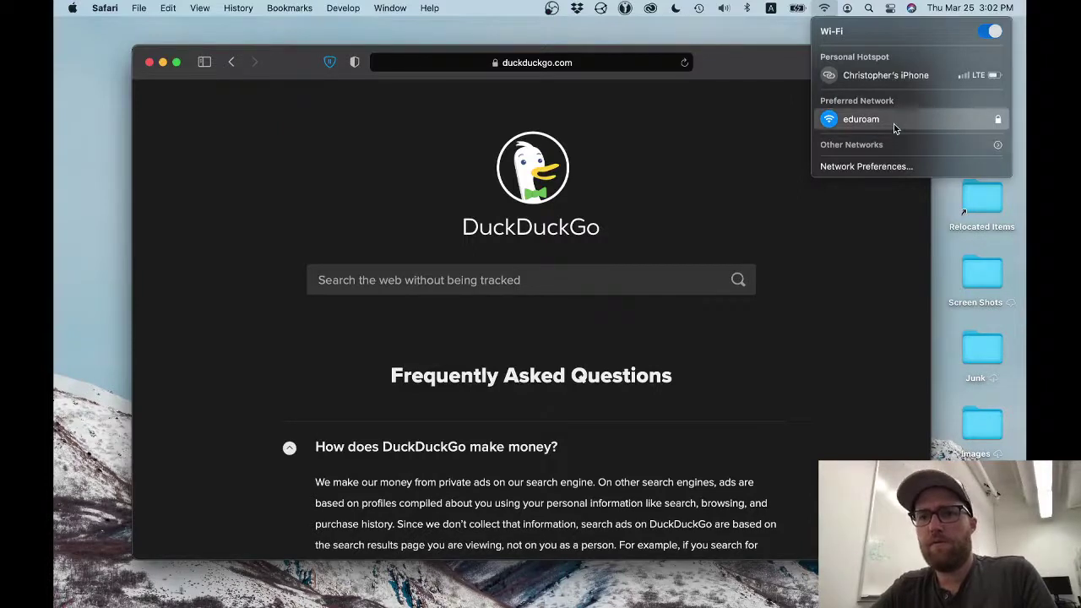
{"action": "left_click", "coordinate": [826, 10]}
{"action": "left_click", "coordinate": [828, 11]}
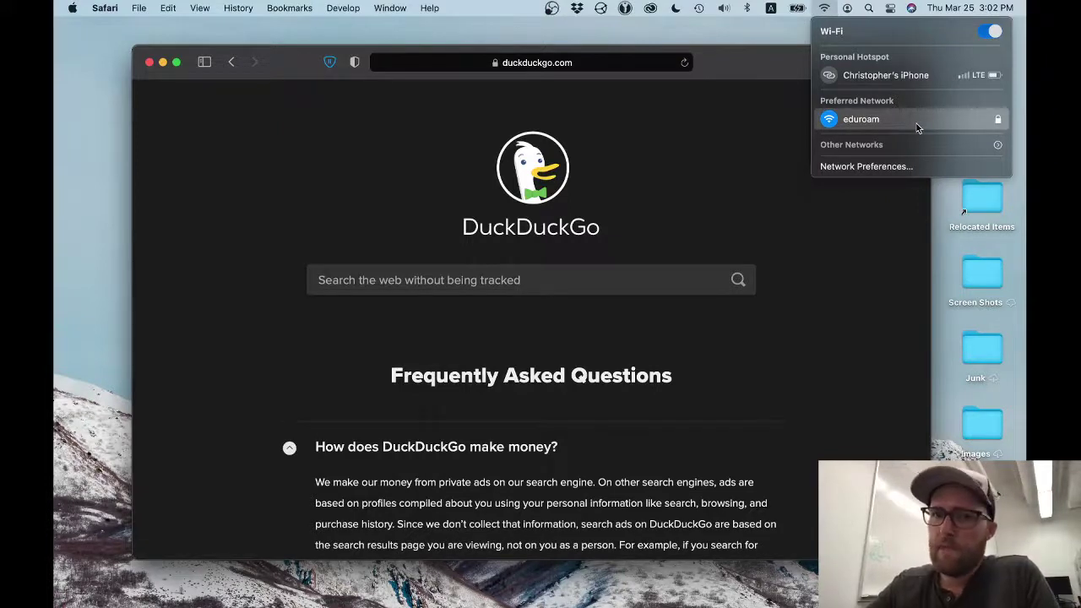
{"action": "left_click", "coordinate": [859, 75]}
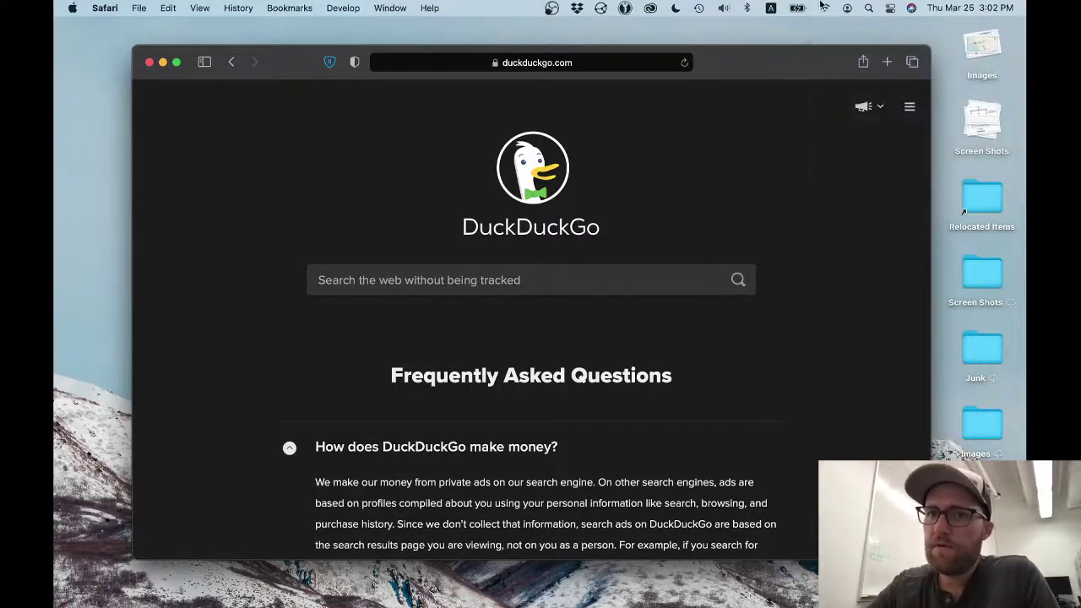
{"action": "left_click", "coordinate": [821, 6]}
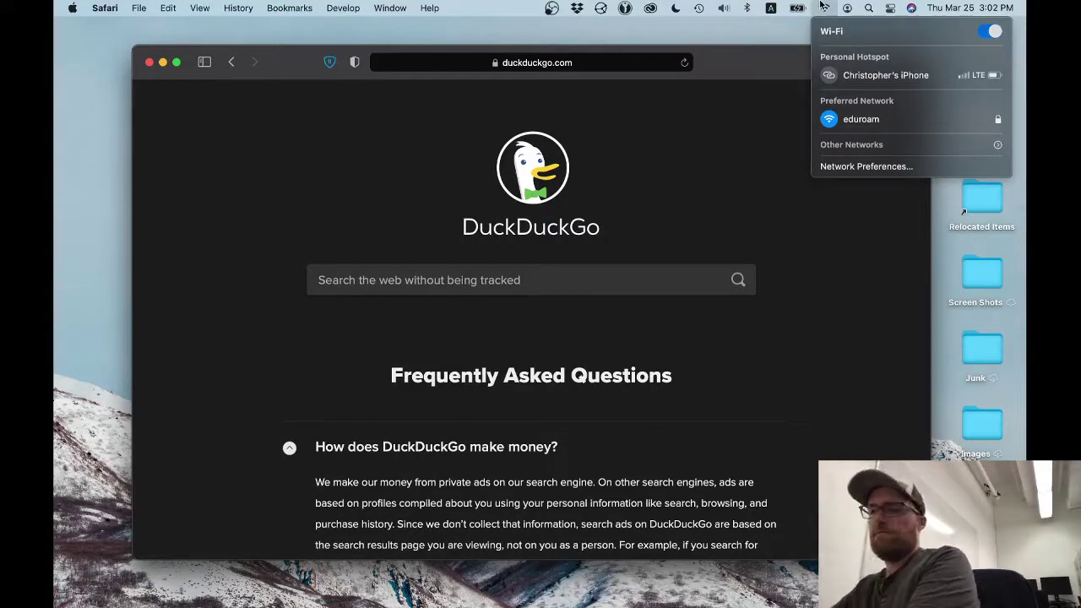
{"action": "left_click", "coordinate": [821, 6]}
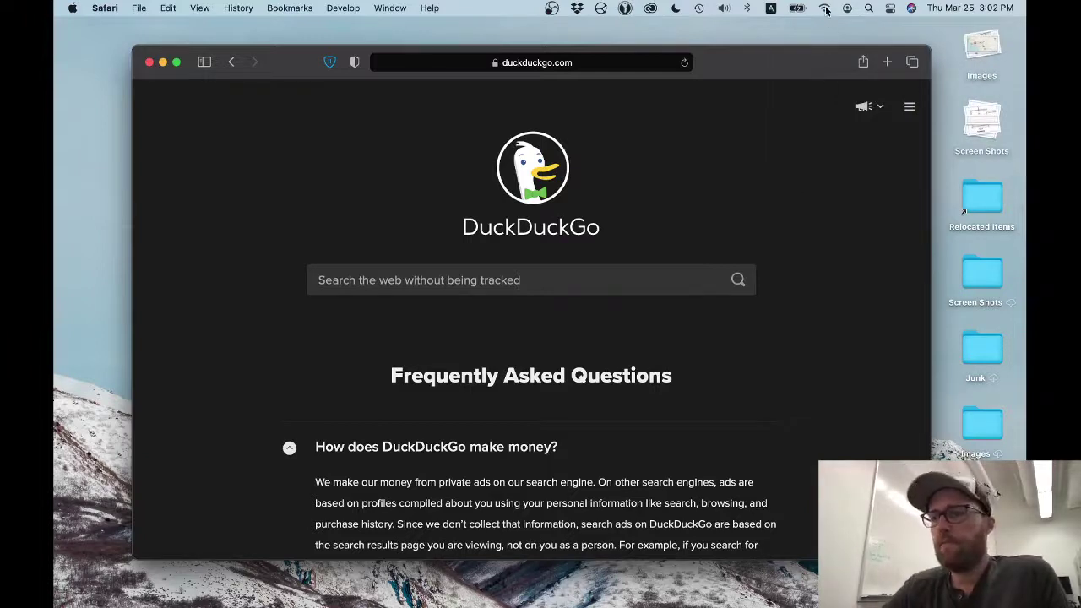
{"action": "left_click", "coordinate": [823, 8]}
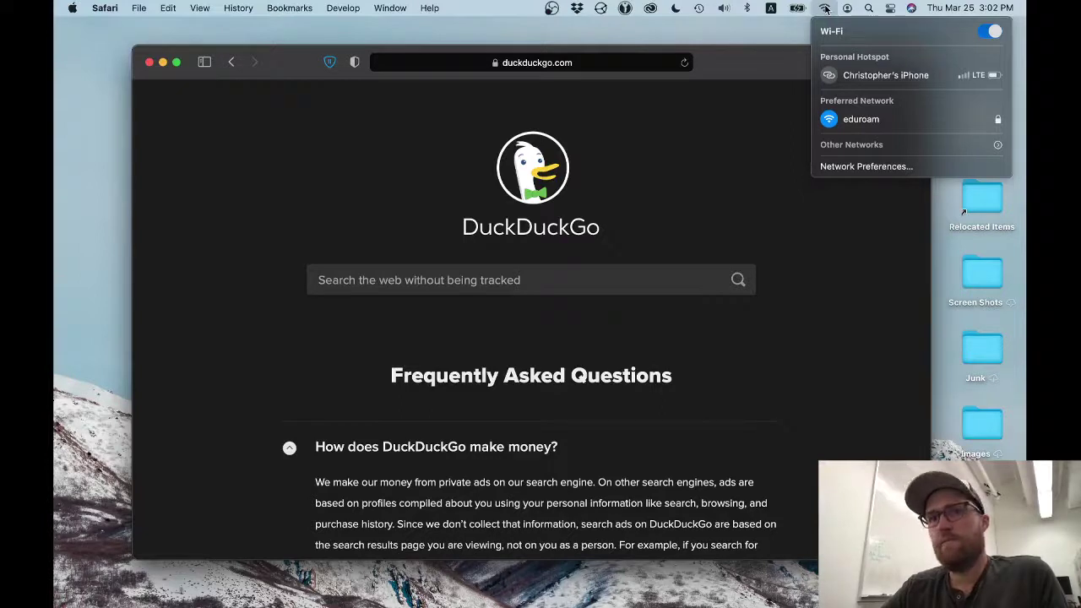
{"action": "left_click", "coordinate": [825, 9]}
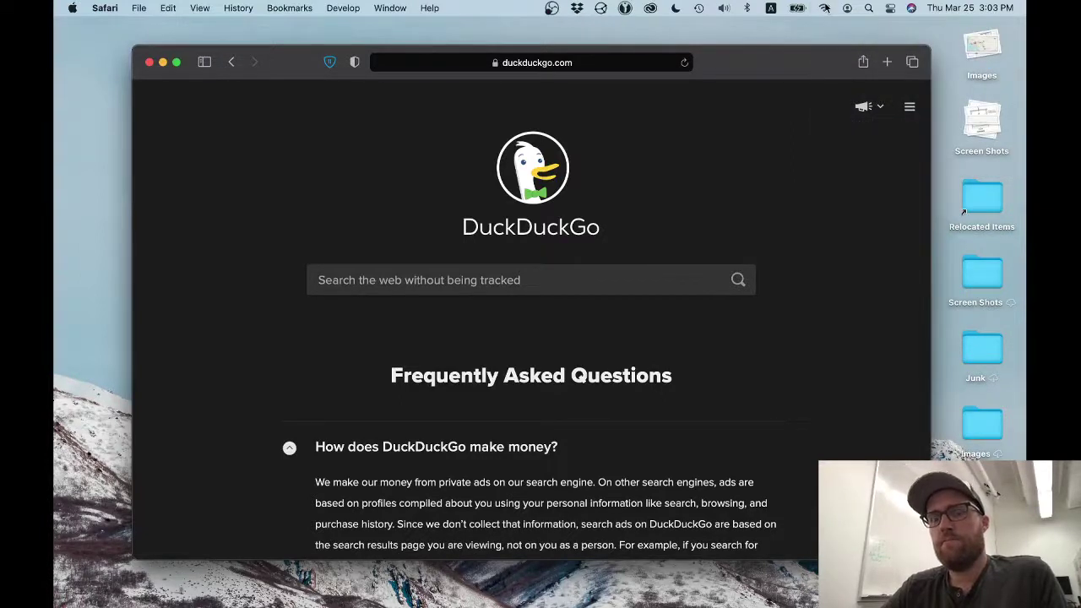
{"action": "left_click", "coordinate": [825, 8]}
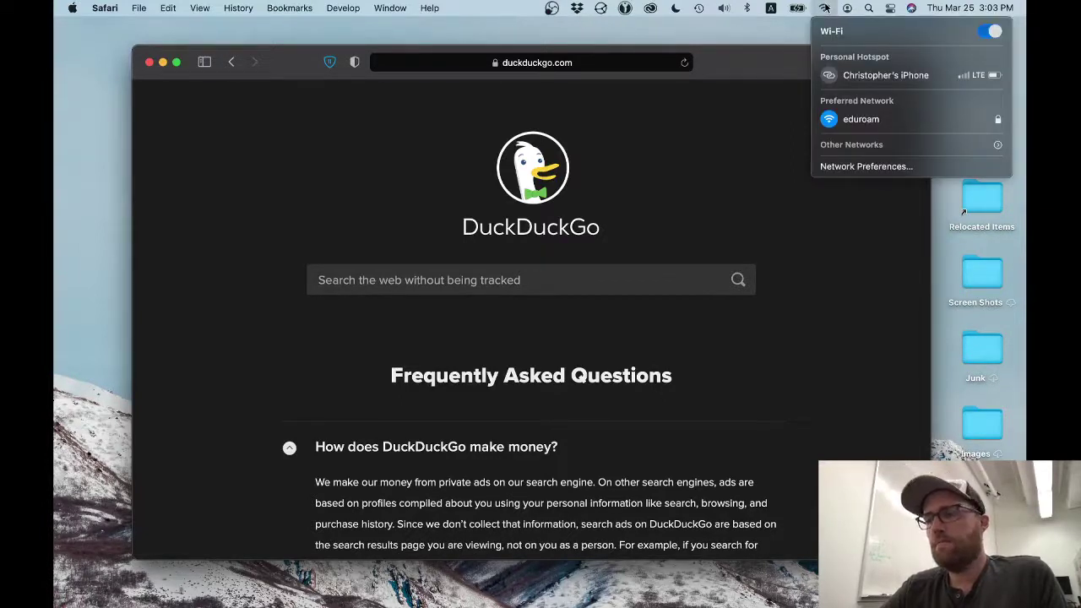
{"action": "left_click", "coordinate": [825, 8]}
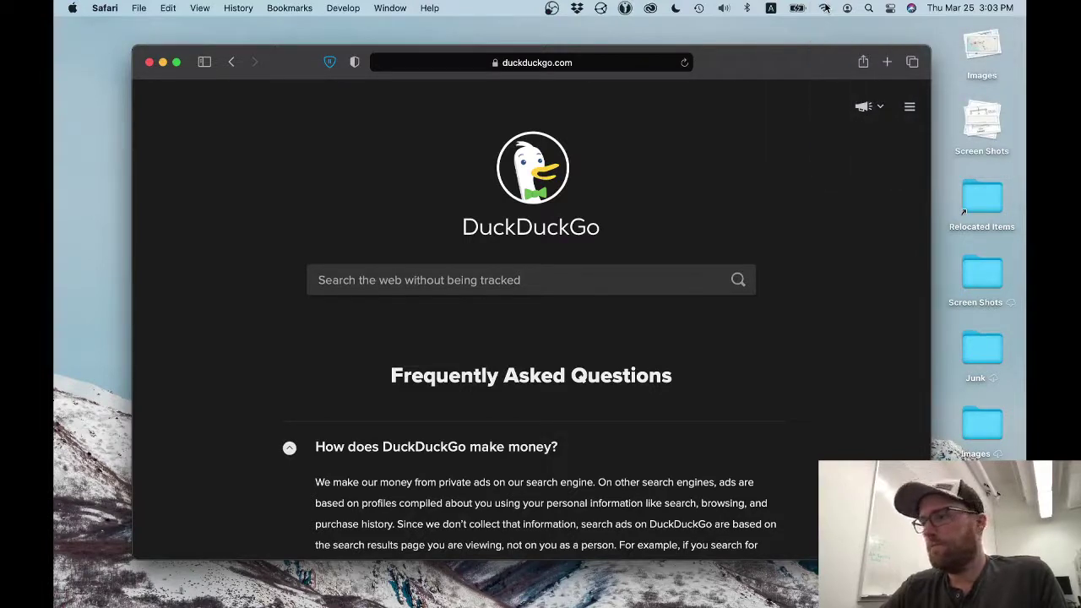
{"action": "left_click", "coordinate": [825, 8]}
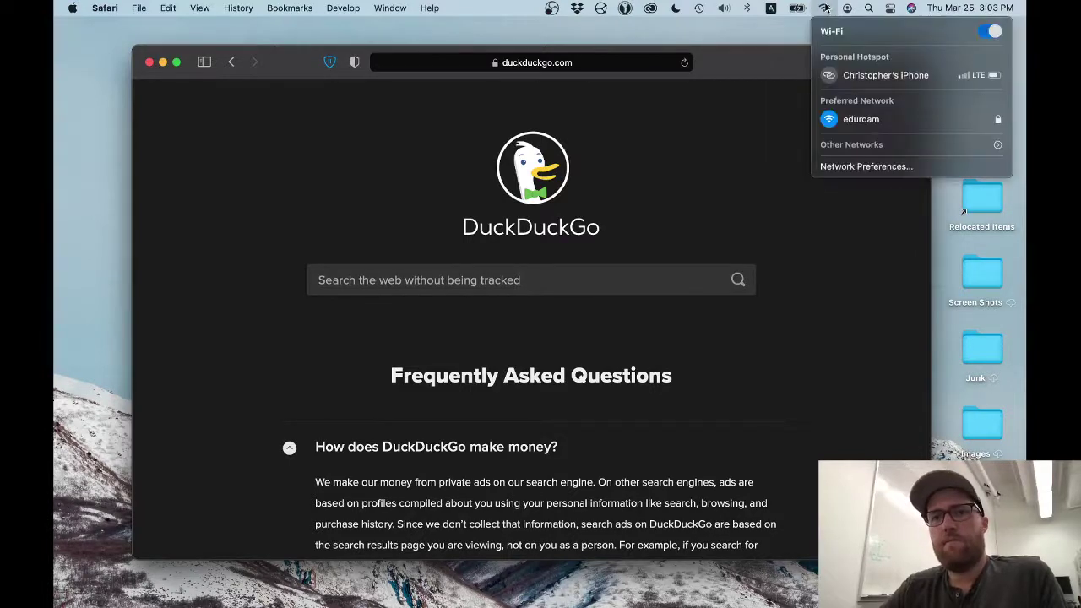
{"action": "left_click", "coordinate": [825, 9]}
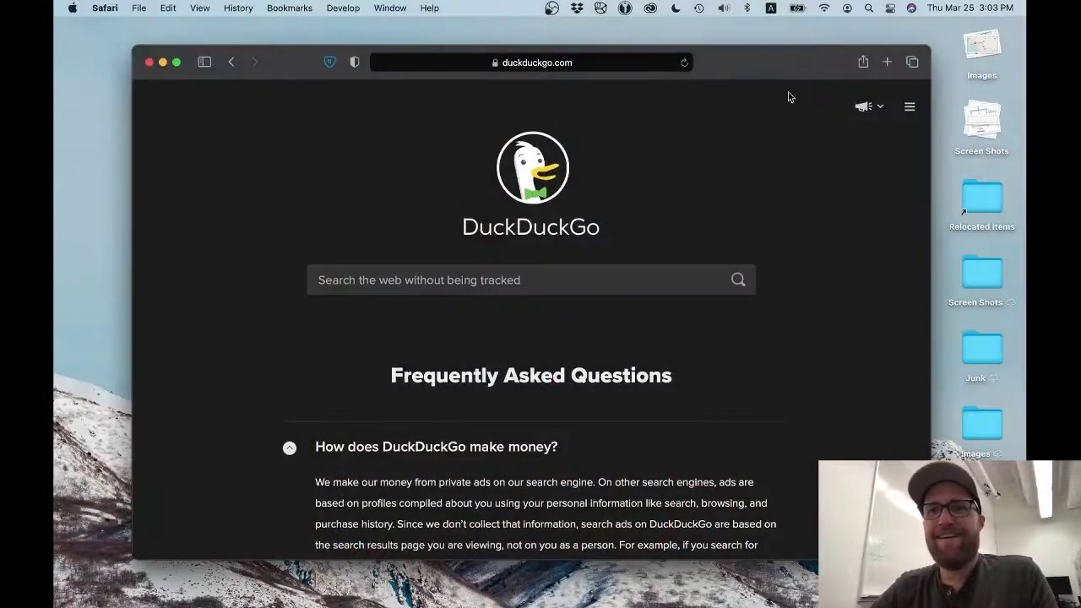
- Join the Q8-510694-b2ab network from Other Networks, entering its WPA2 password with it shown
{"action": "left_click", "coordinate": [825, 7]}
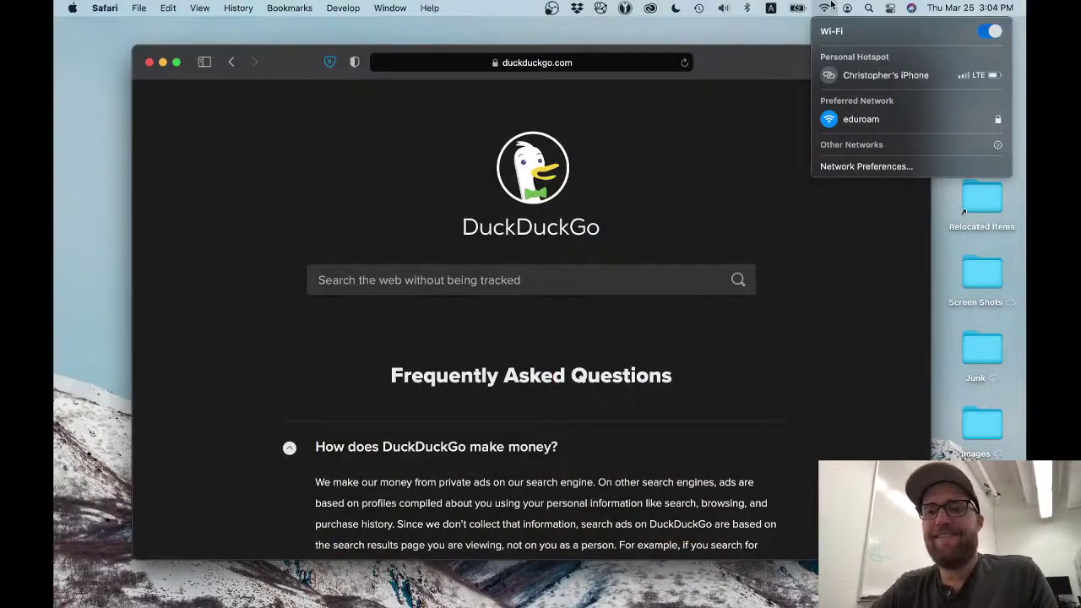
{"action": "left_click", "coordinate": [899, 144]}
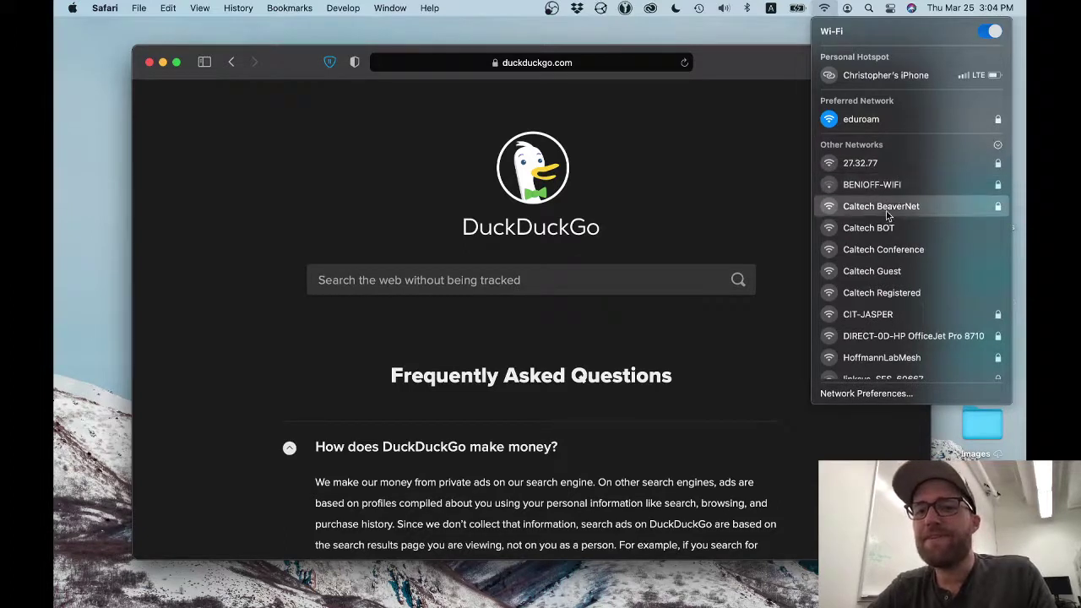
{"action": "scroll", "coordinate": [887, 215], "scroll_direction": "down", "scroll_amount": 5}
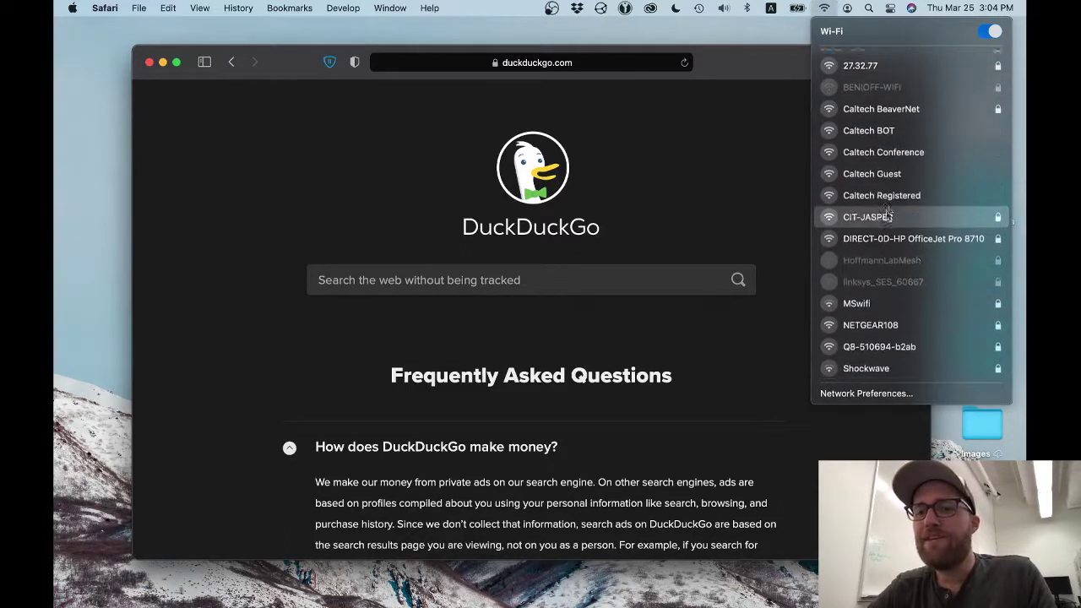
{"action": "scroll", "coordinate": [887, 215], "scroll_direction": "down", "scroll_amount": 4}
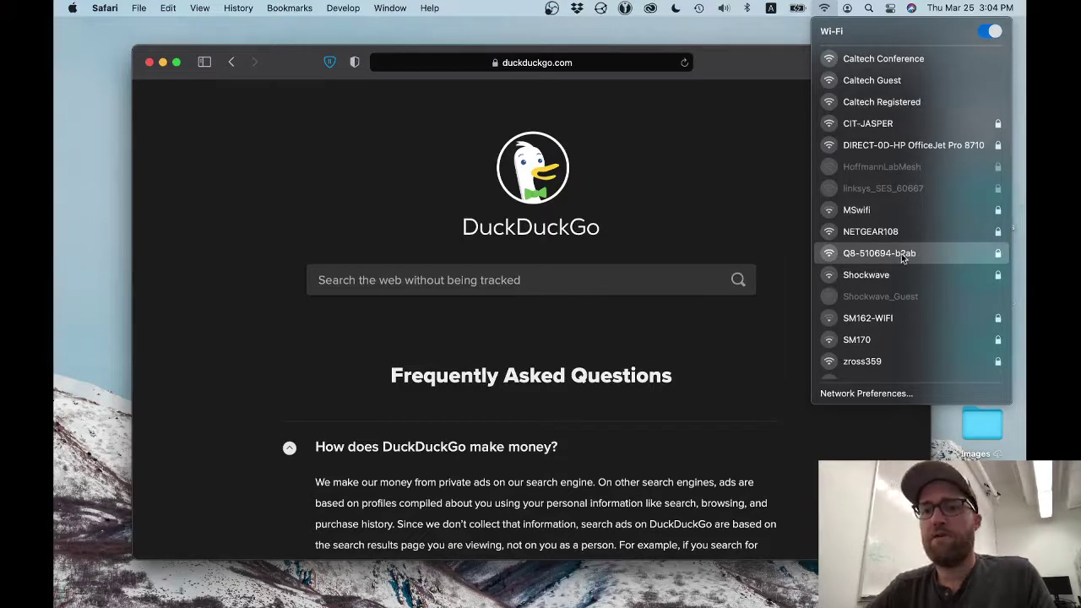
{"action": "left_click", "coordinate": [902, 258]}
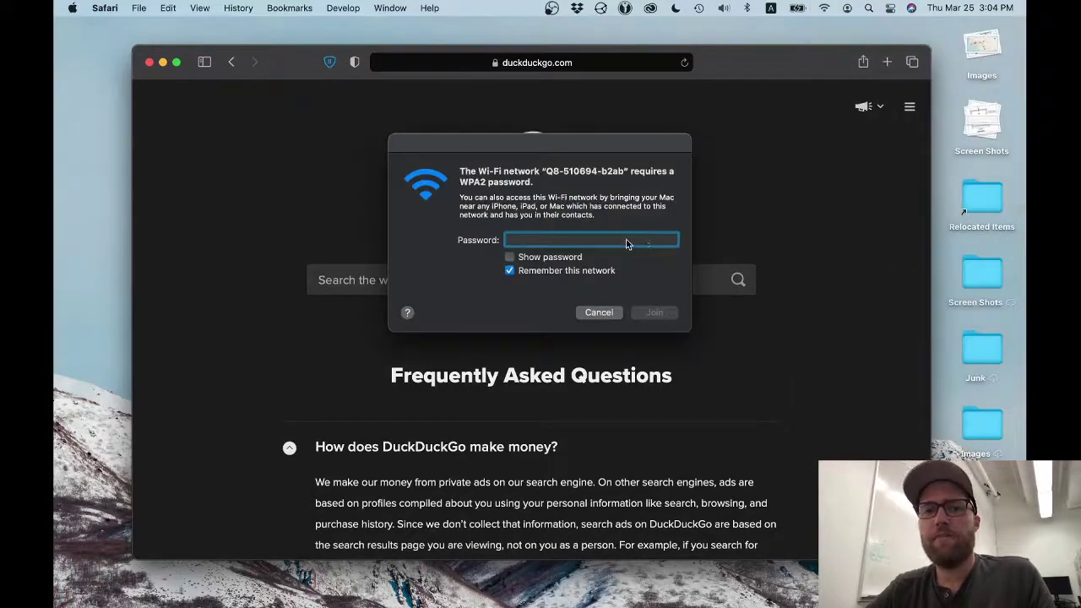
{"action": "left_click", "coordinate": [549, 256]}
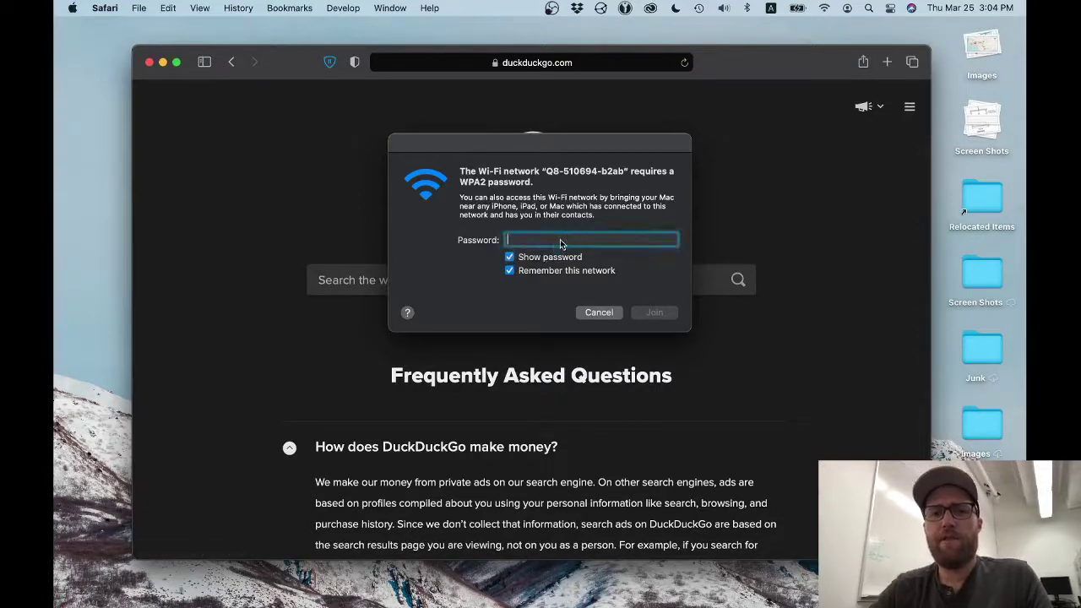
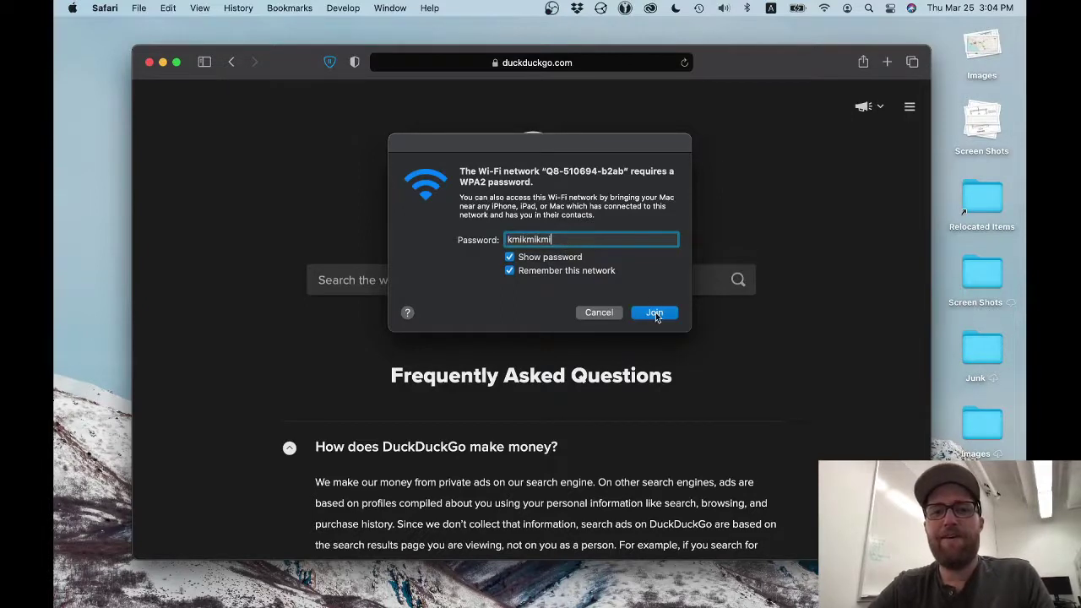
{"action": "left_click", "coordinate": [654, 314]}
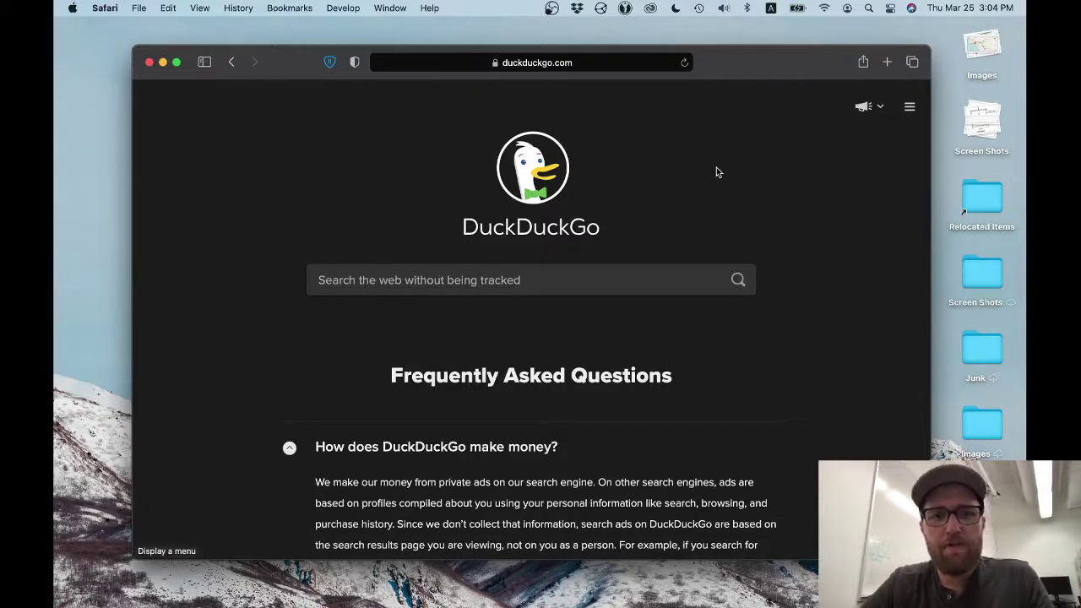
- Switch to the Q8 reference guide in Preview and go to the Table of Contents on page 2
{"action": "key", "text": "super+Tab"}
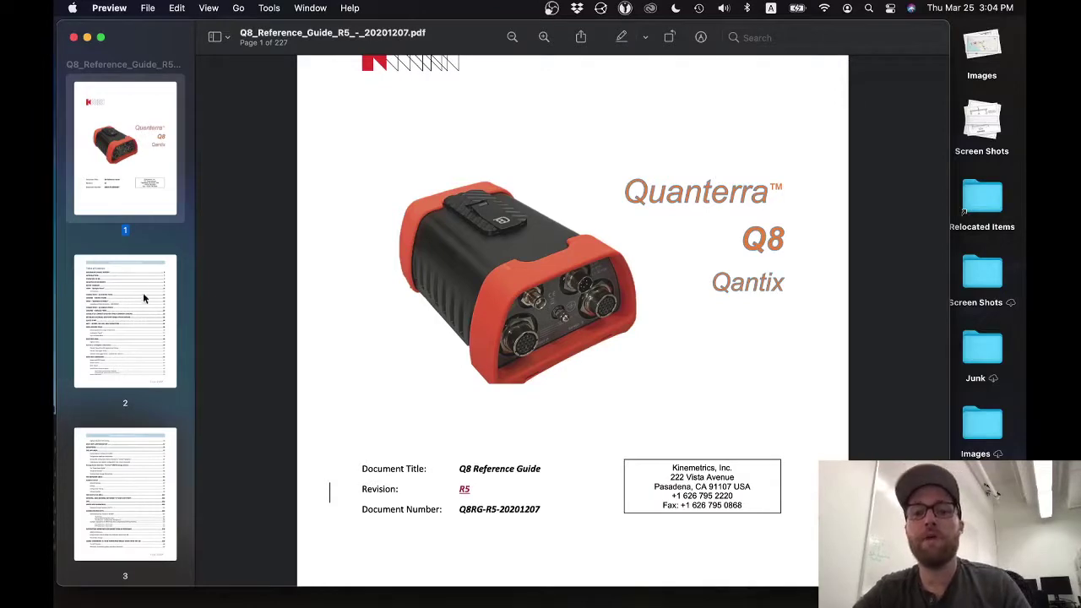
{"action": "left_click", "coordinate": [143, 297]}
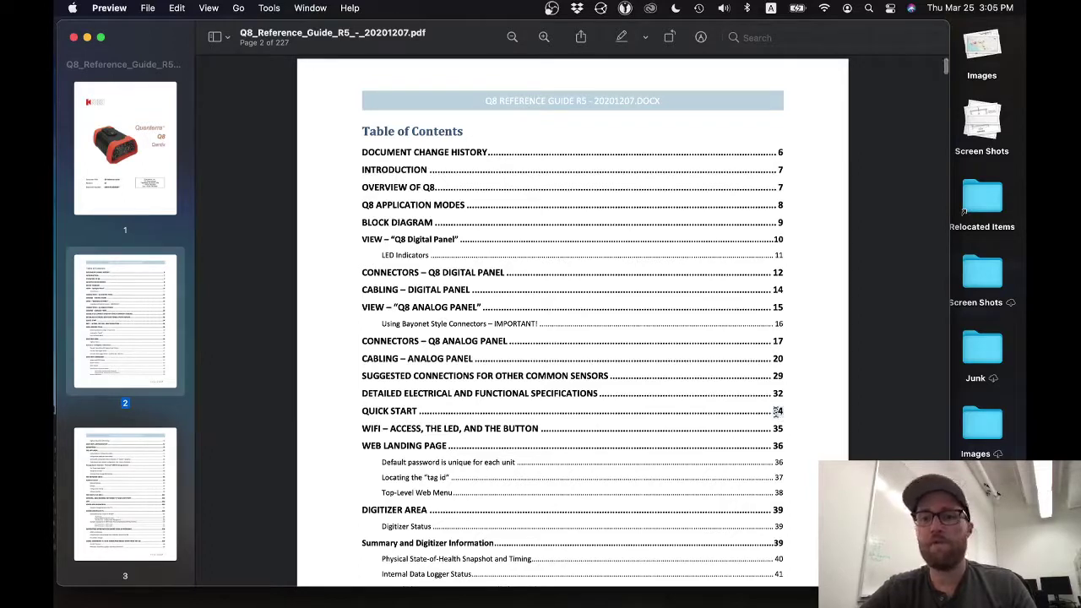
{"action": "left_click", "coordinate": [767, 412]}
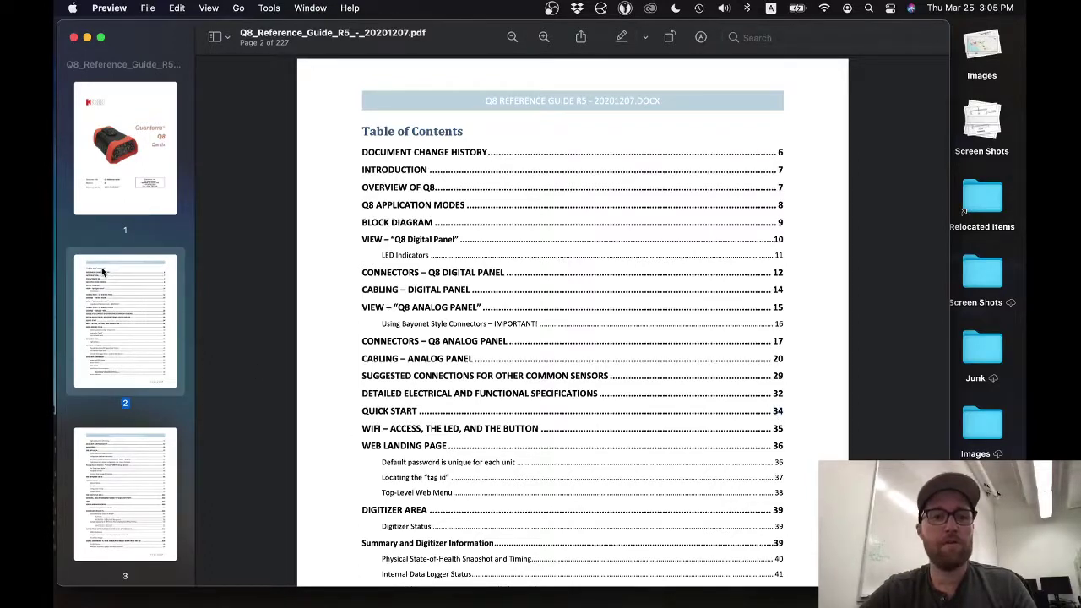
{"action": "scroll", "coordinate": [102, 271], "scroll_direction": "down", "scroll_amount": 20}
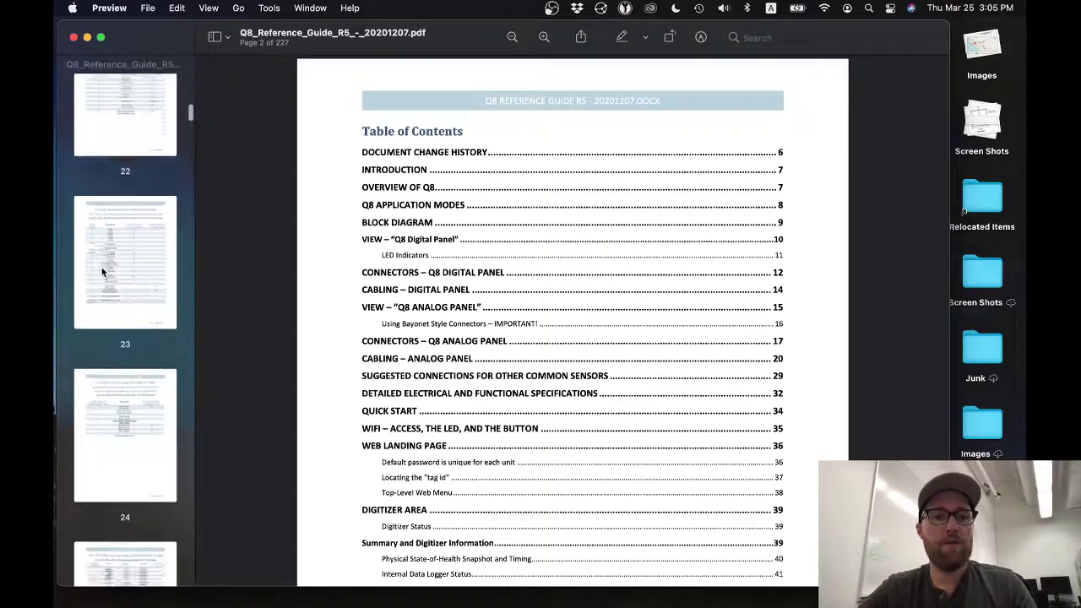
{"action": "scroll", "coordinate": [101, 271], "scroll_direction": "down", "scroll_amount": 14}
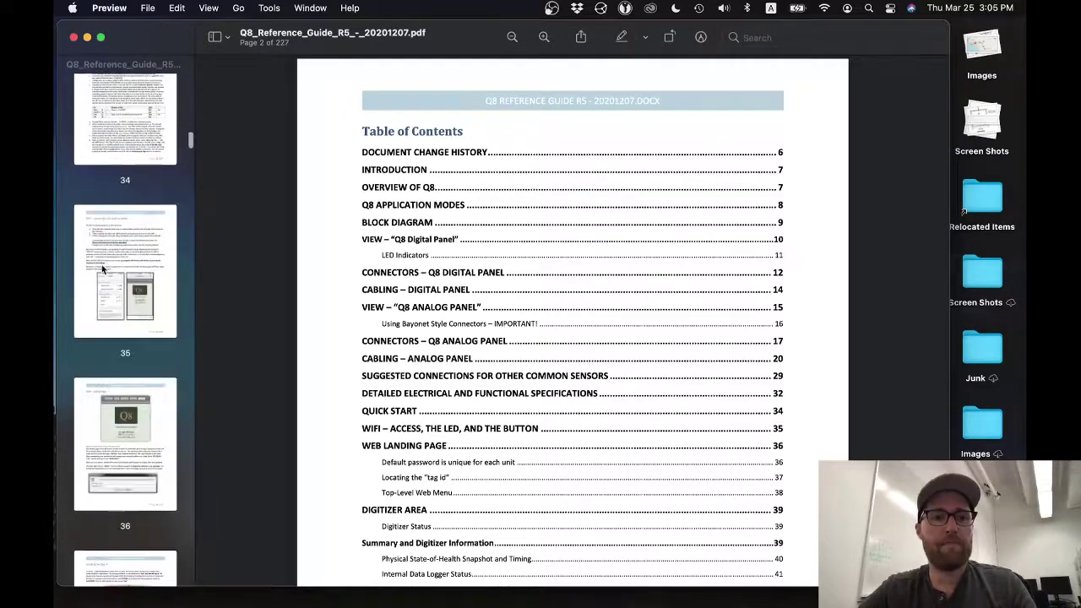
- Jump to page 34 Quick Start, scroll through the WiFi pages 35–36, then back
{"action": "left_click", "coordinate": [124, 159]}
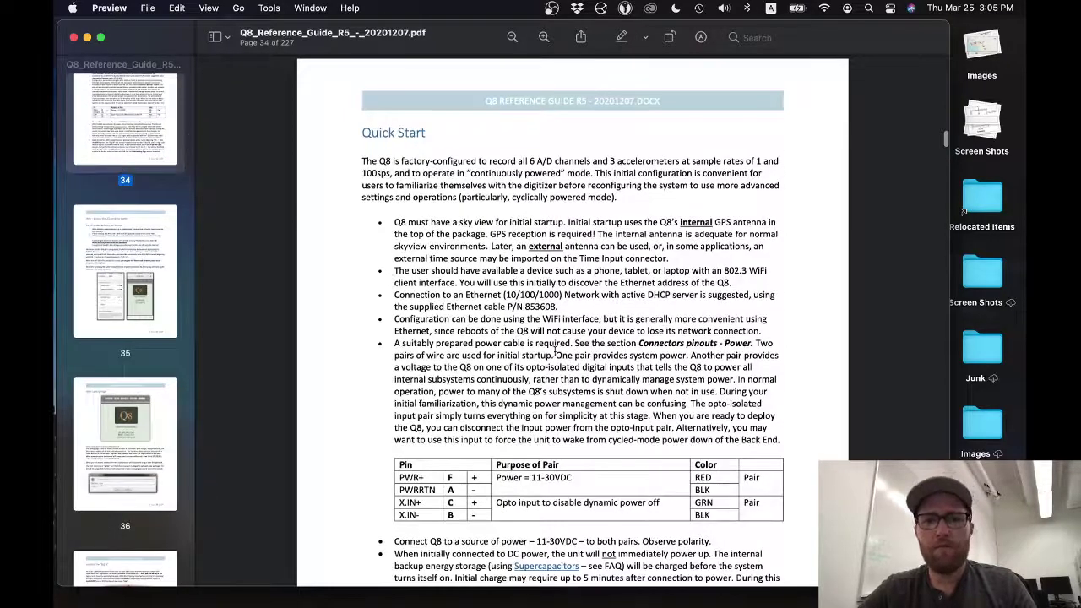
{"action": "scroll", "coordinate": [555, 353], "scroll_direction": "down", "scroll_amount": 5}
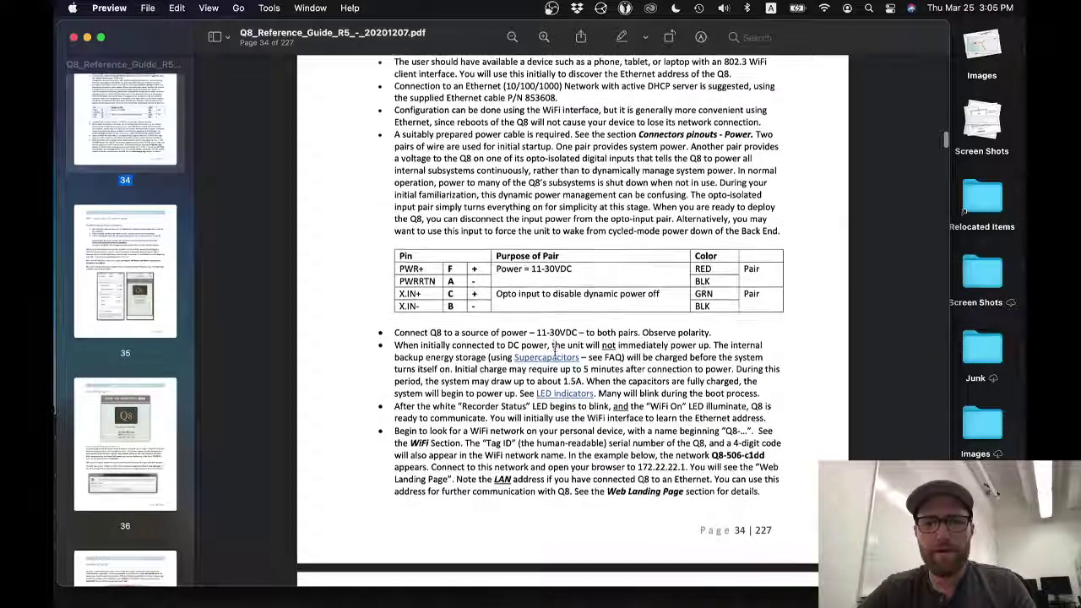
{"action": "scroll", "coordinate": [555, 346], "scroll_direction": "down", "scroll_amount": 1}
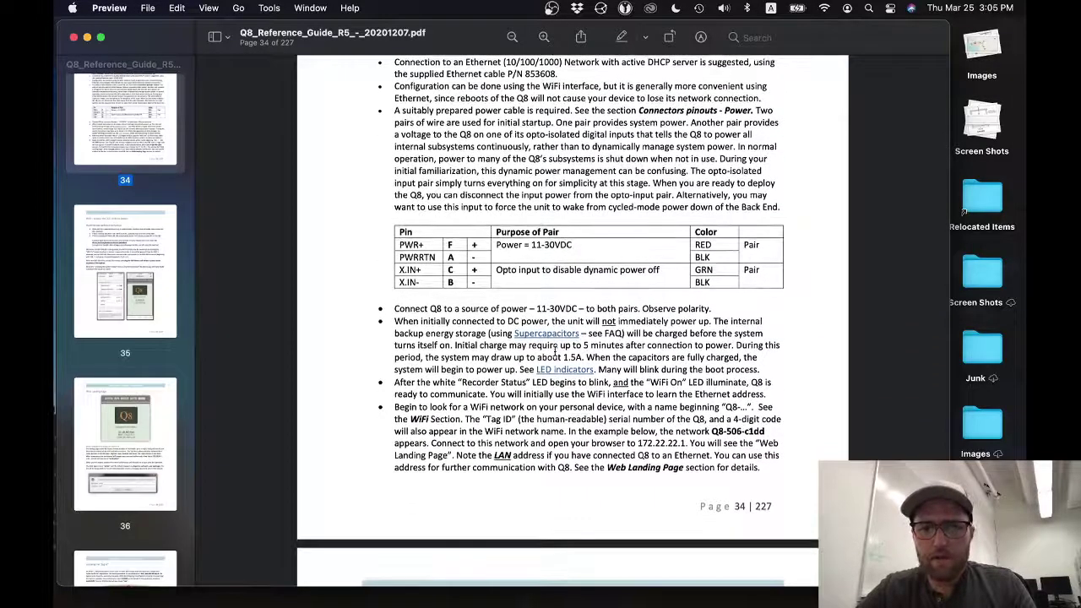
{"action": "scroll", "coordinate": [555, 353], "scroll_direction": "down", "scroll_amount": 9}
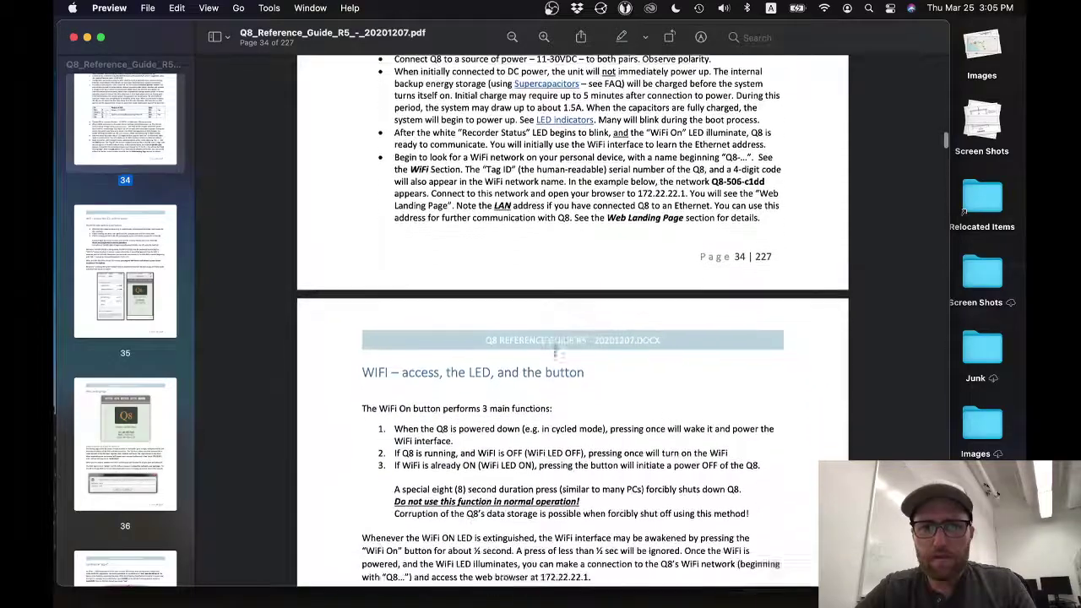
{"action": "scroll", "coordinate": [555, 353], "scroll_direction": "down", "scroll_amount": 12}
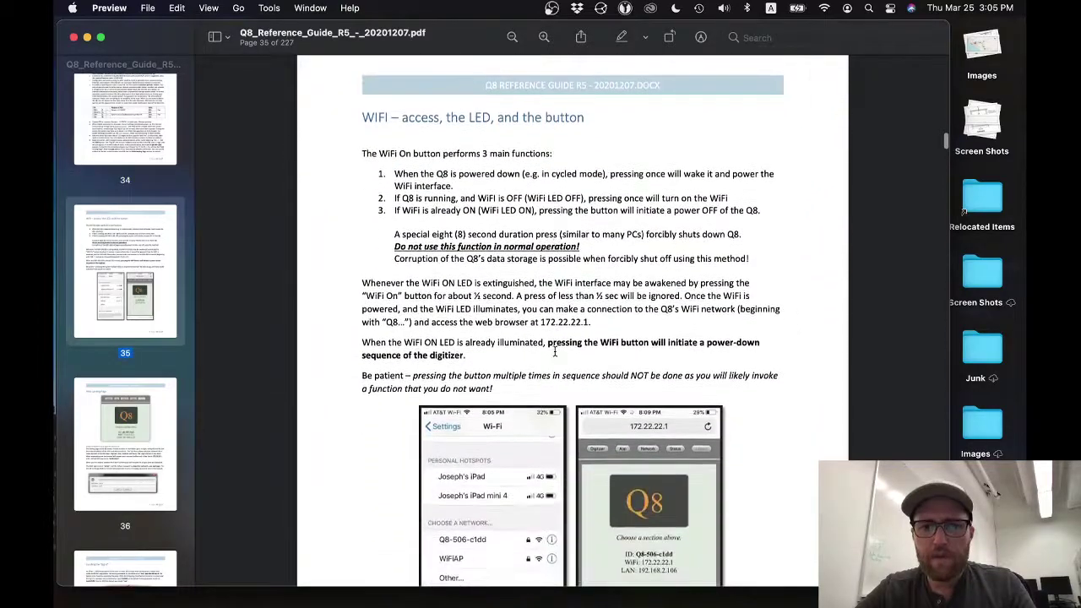
{"action": "scroll", "coordinate": [554, 351], "scroll_direction": "up", "scroll_amount": 8}
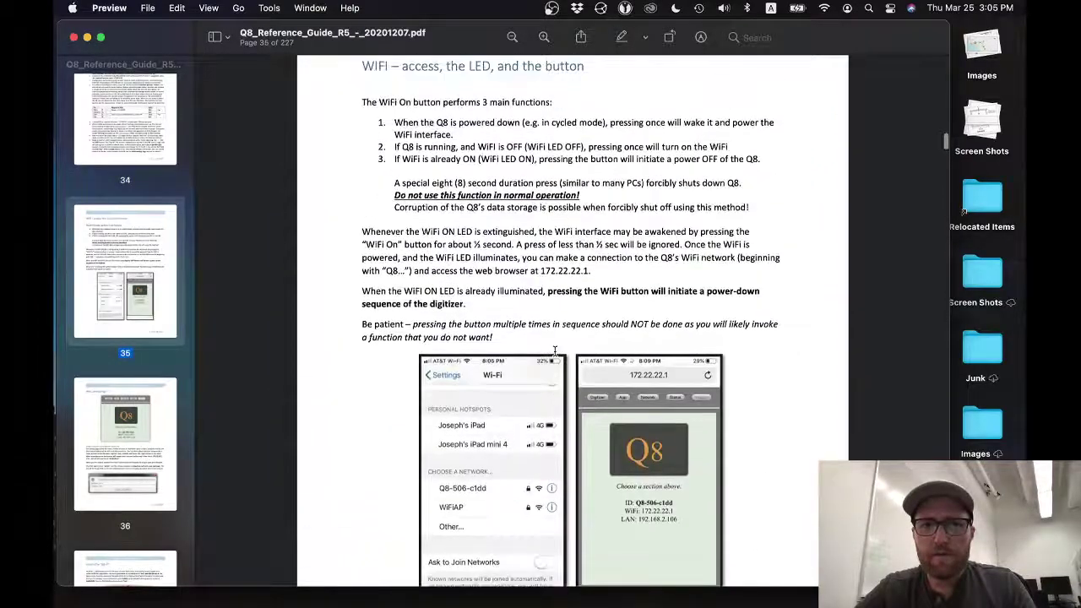
{"action": "scroll", "coordinate": [555, 351], "scroll_direction": "up", "scroll_amount": 13}
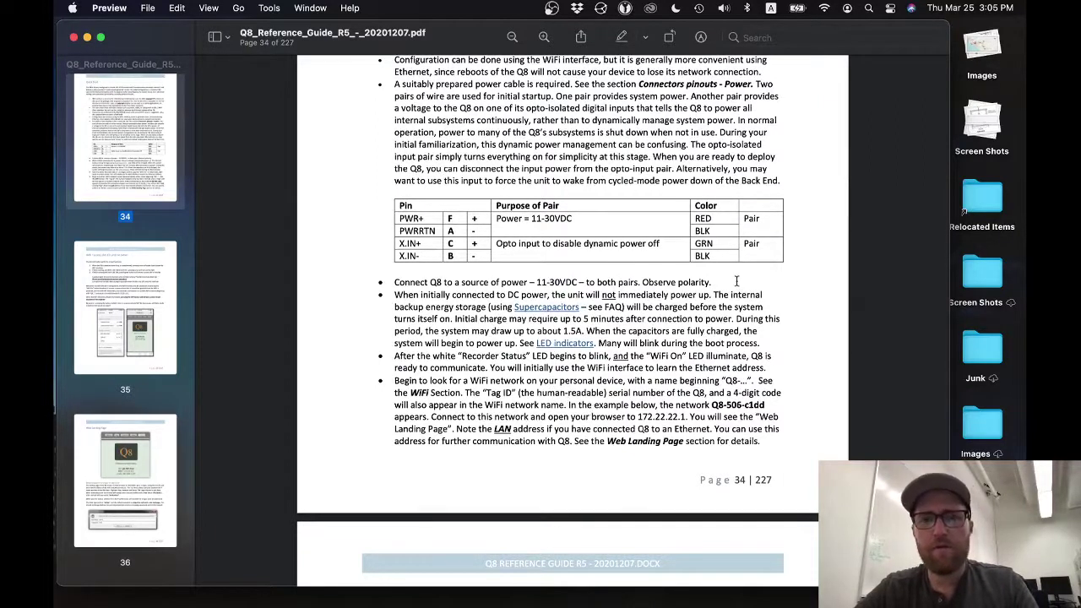
- Search the guide for the factory default WiFi password and view the page 104 match
{"action": "key", "text": "super+f"}
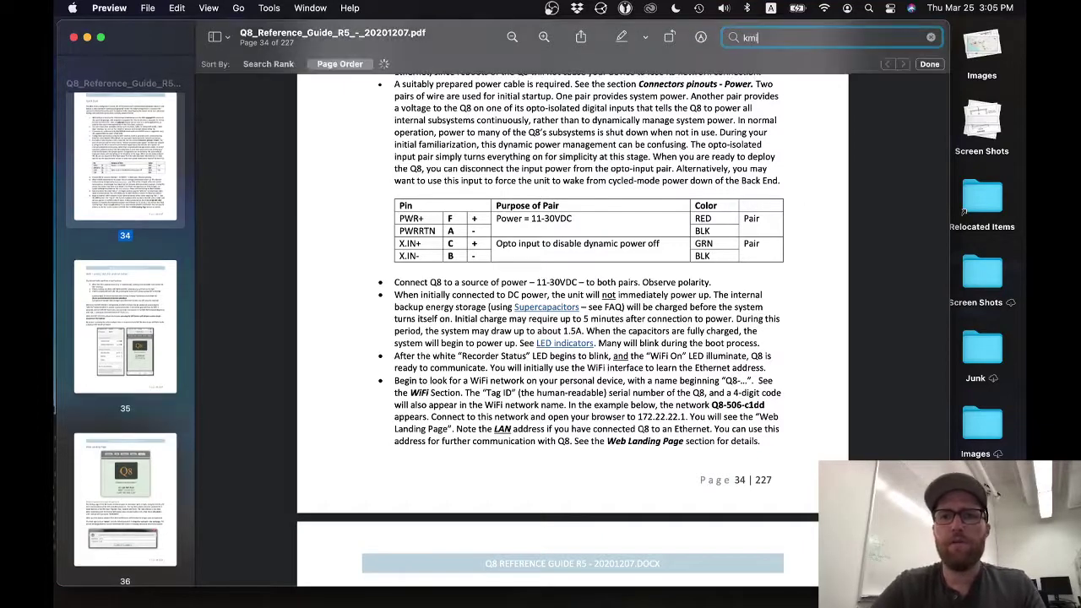
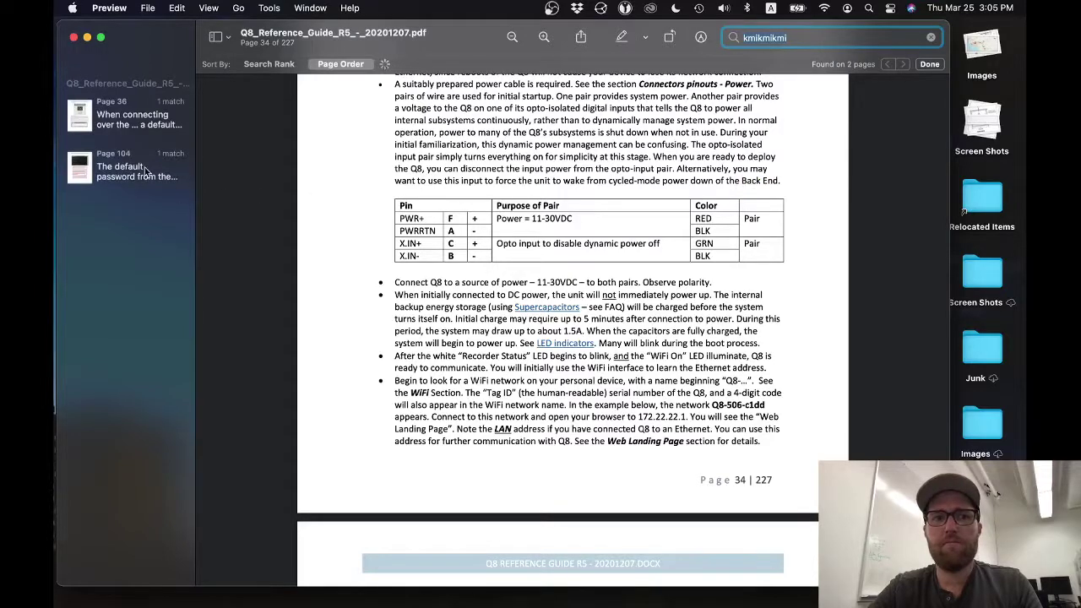
{"action": "left_click", "coordinate": [150, 173]}
{"action": "scroll", "coordinate": [434, 152], "scroll_direction": "up", "scroll_amount": 2}
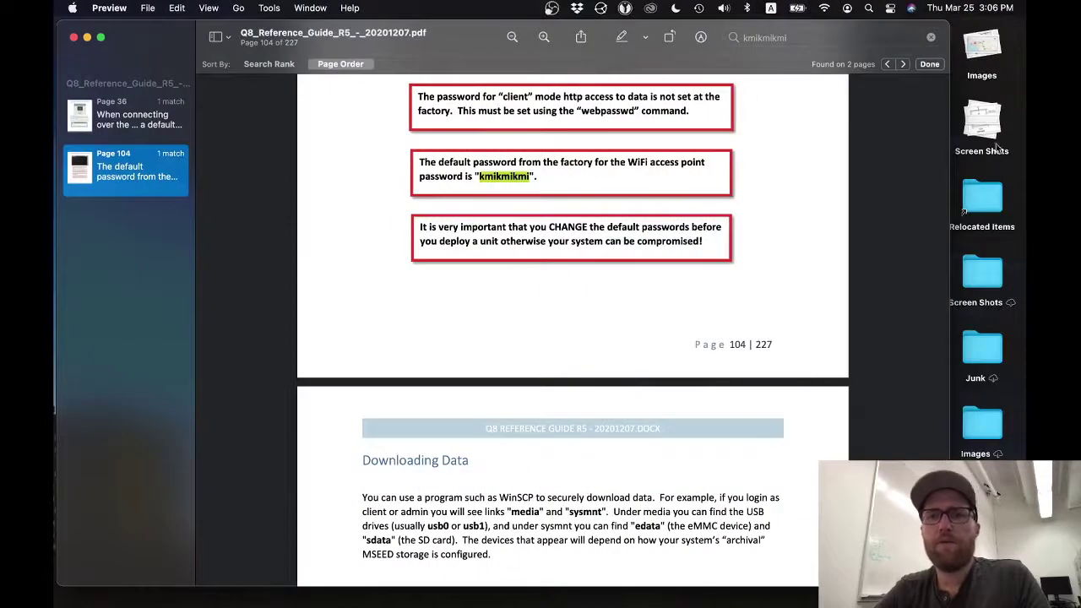
- Clear the search, return to page 34 and select the address 172.22.22.1
{"action": "left_click", "coordinate": [930, 37]}
{"action": "scroll", "coordinate": [88, 269], "scroll_direction": "up", "scroll_amount": 20}
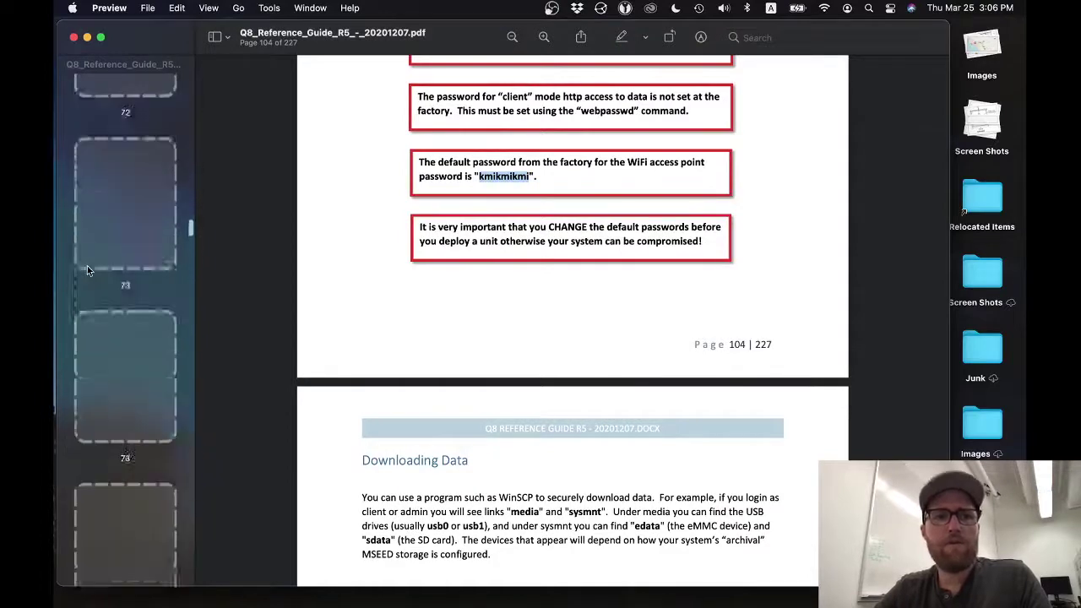
{"action": "scroll", "coordinate": [88, 270], "scroll_direction": "up", "scroll_amount": 20}
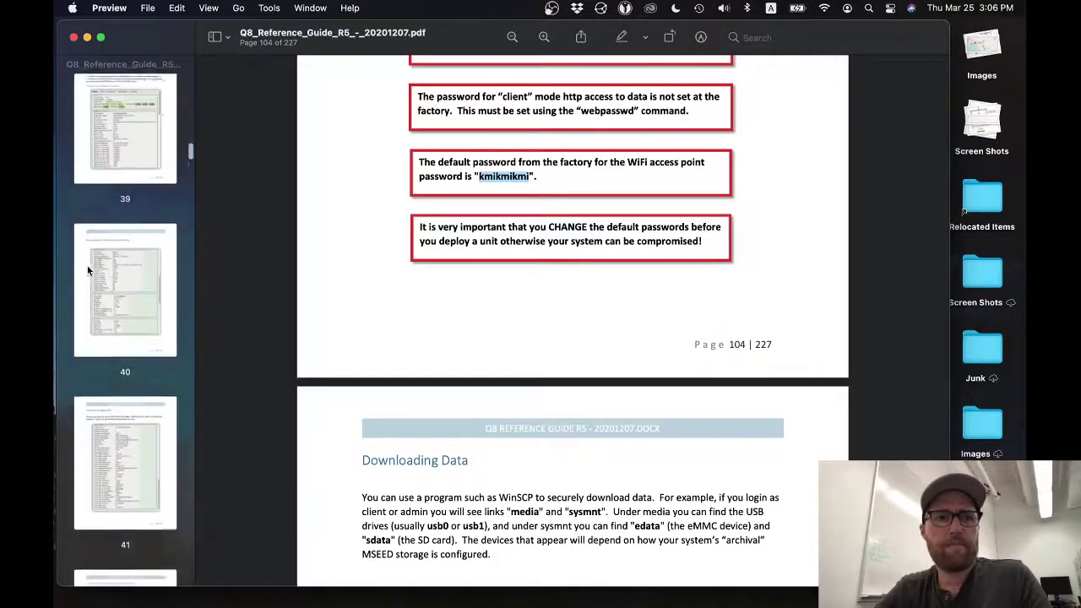
{"action": "scroll", "coordinate": [87, 271], "scroll_direction": "up", "scroll_amount": 3}
{"action": "left_click", "coordinate": [125, 92]}
{"action": "scroll", "coordinate": [520, 338], "scroll_direction": "down", "scroll_amount": 6}
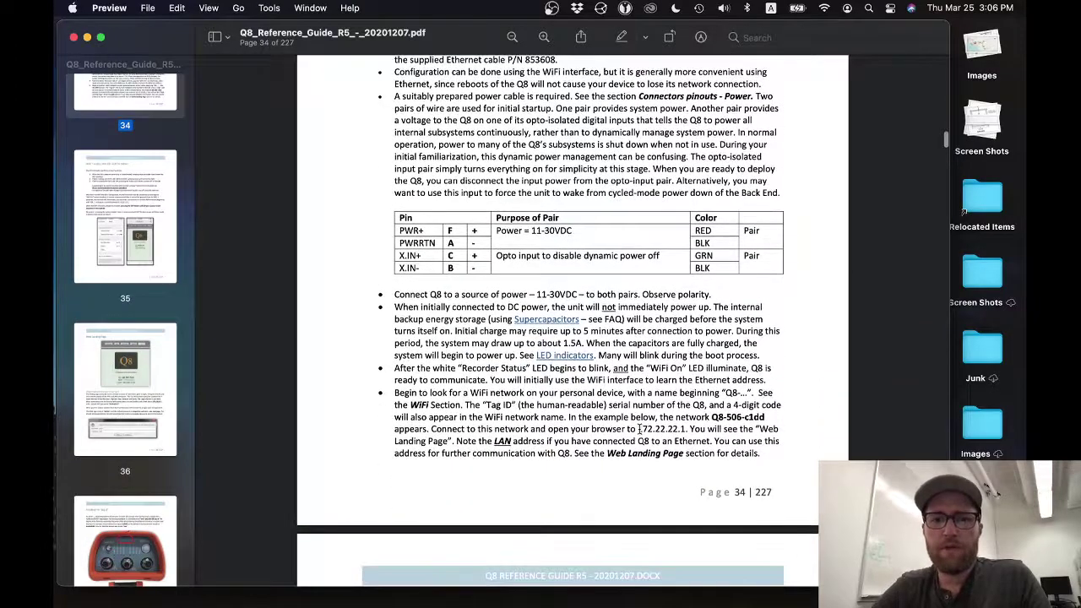
{"action": "left_click_drag", "start_coordinate": [637, 429], "coordinate": [686, 429]}
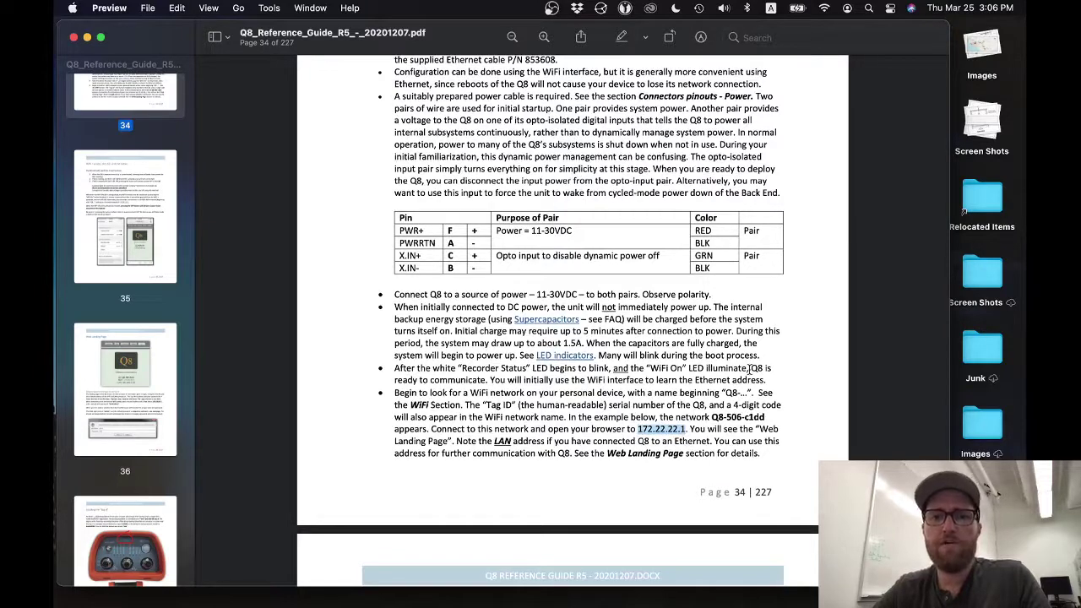
- In Safari, load the address 172.22.22.1 to reach the Q8 device page
{"action": "key", "text": "super+Tab"}
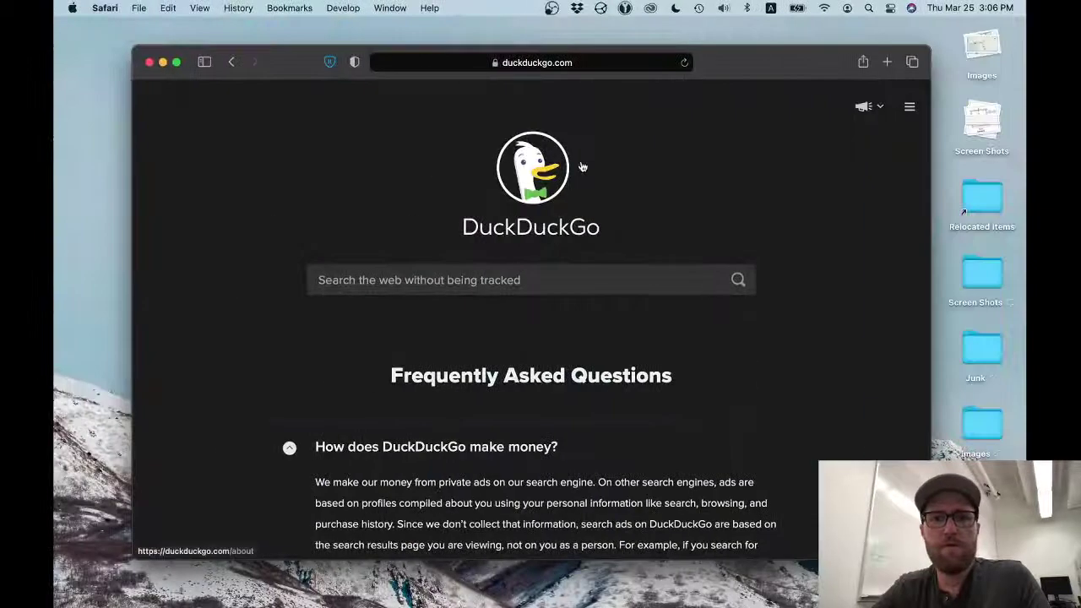
{"action": "left_click", "coordinate": [595, 62]}
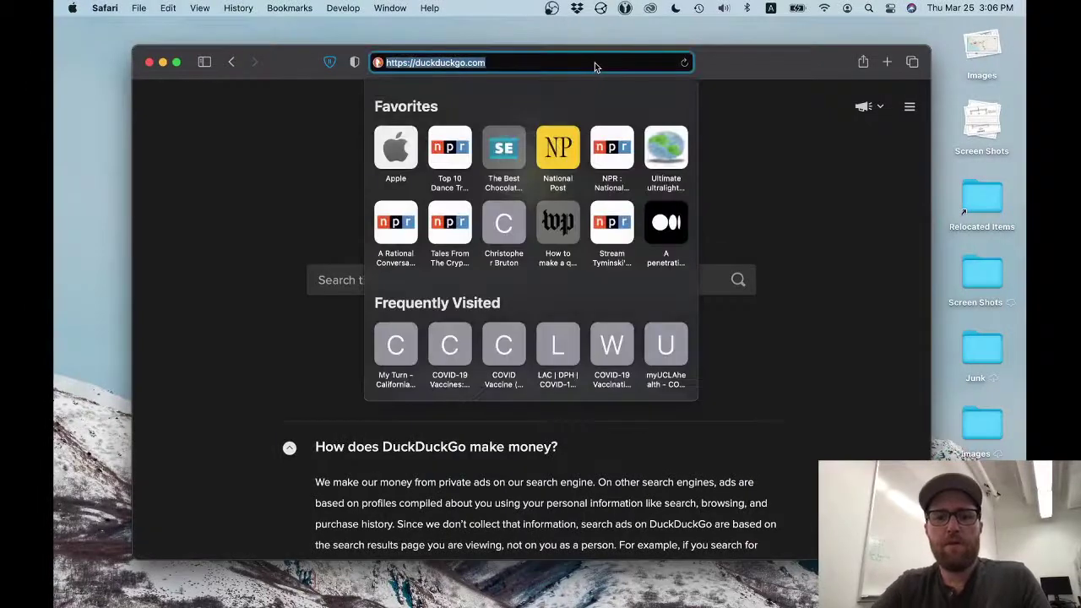
{"action": "type", "text": "172.22.22.1"}
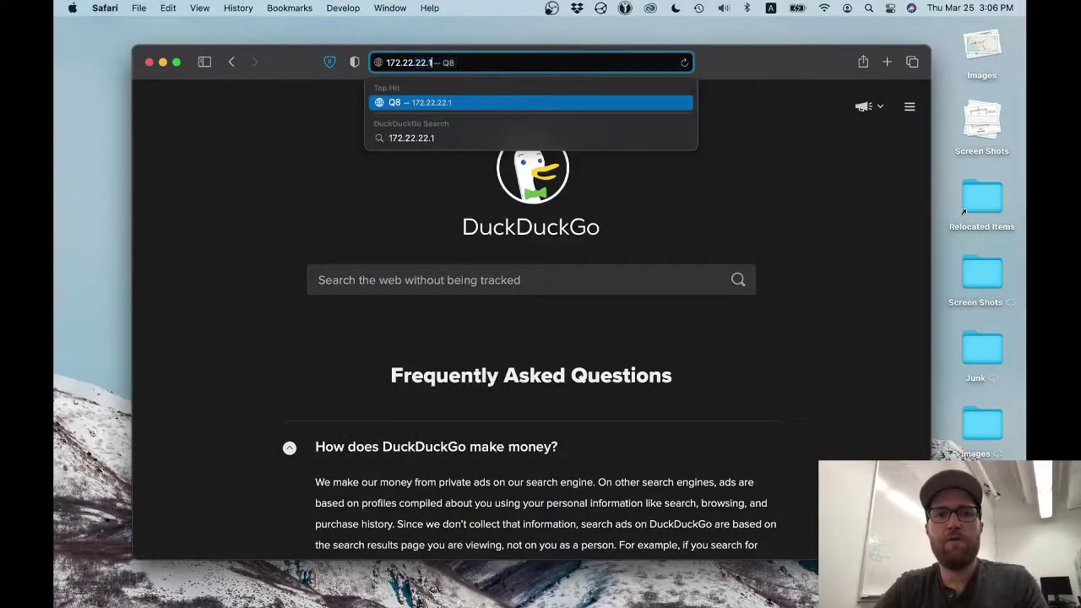
{"action": "key", "text": "Return"}
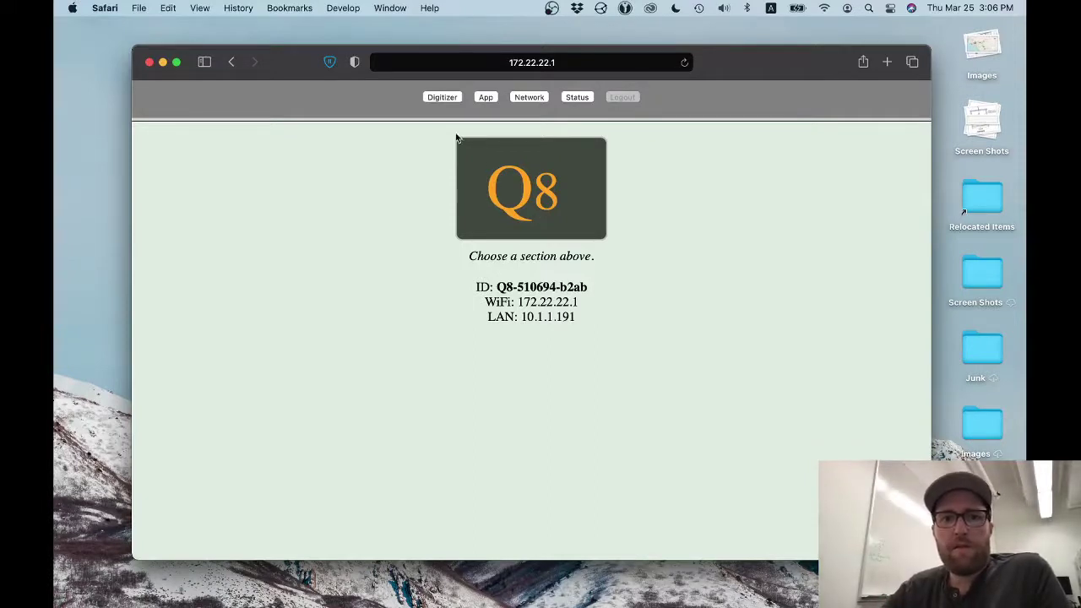
- Open Status and log in with user name admin and the web server password
{"action": "left_click", "coordinate": [573, 98]}
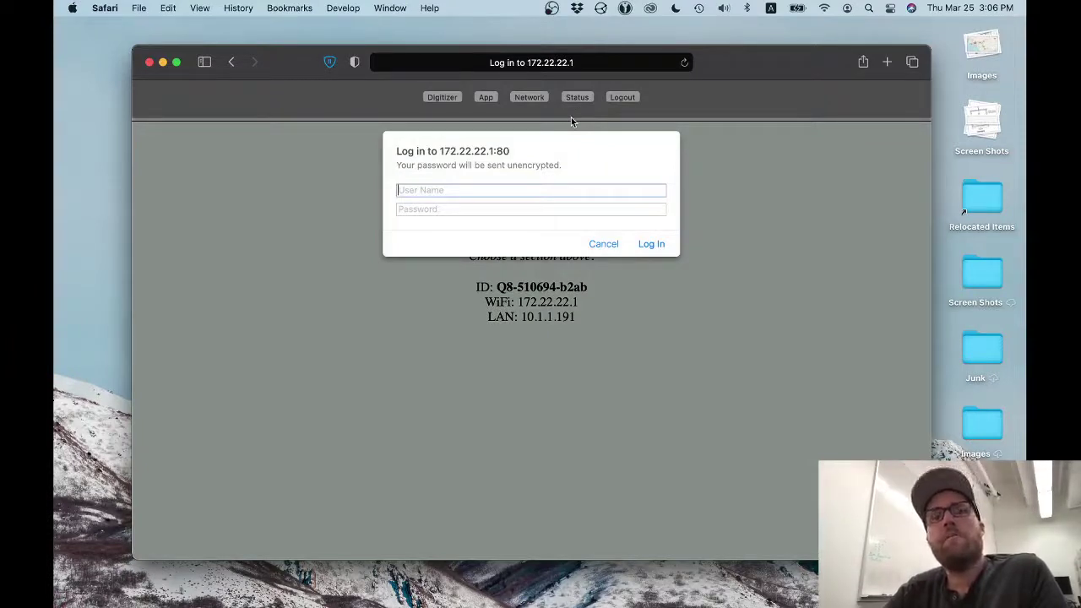
{"action": "type", "text": "admin"}
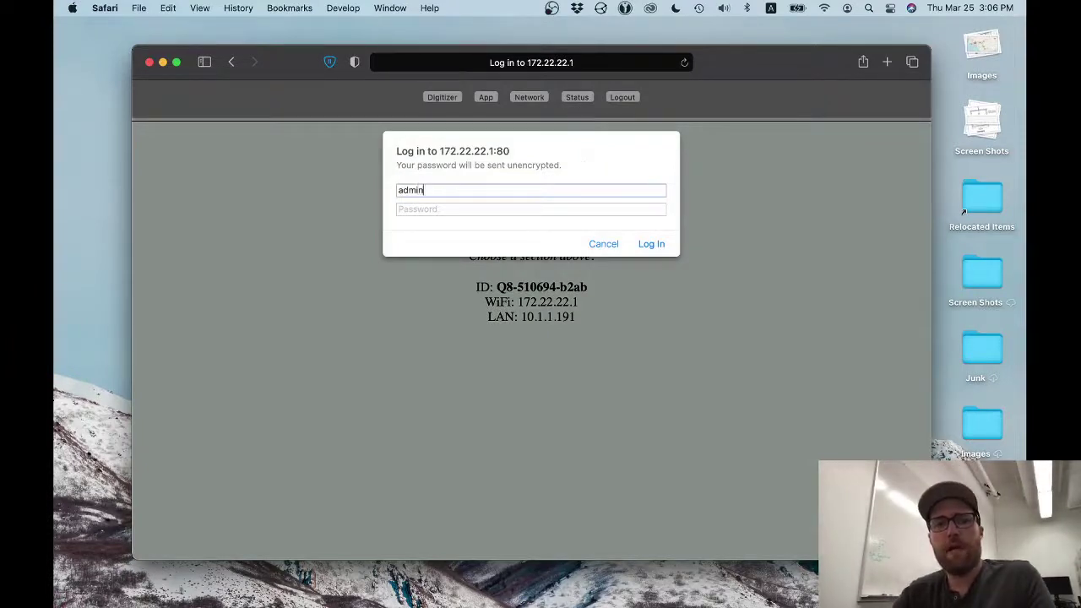
{"action": "key", "text": "Tab"}
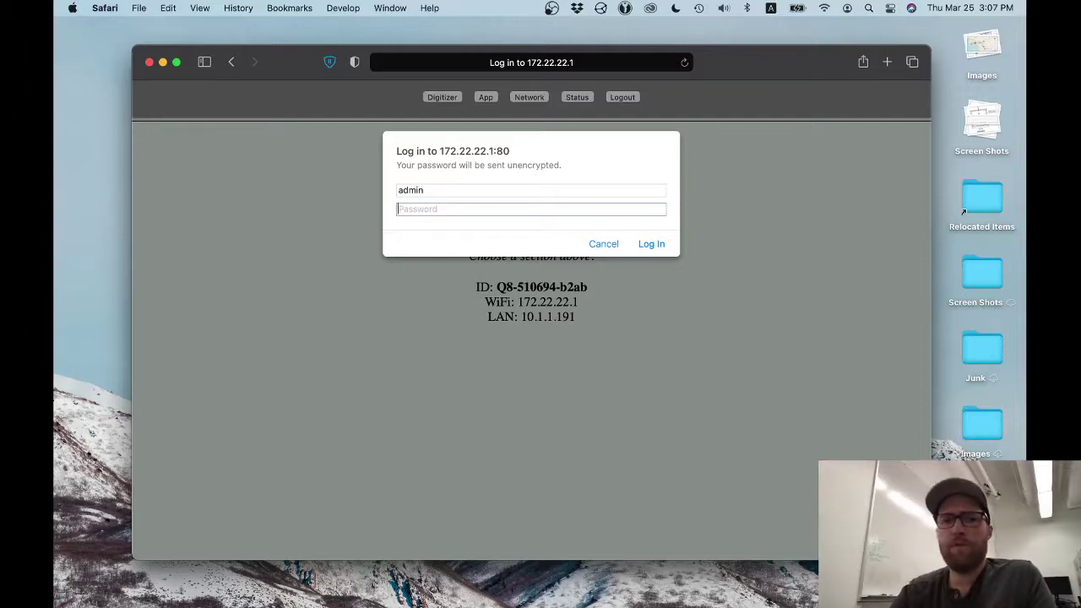
{"action": "type", "text": "•••"}
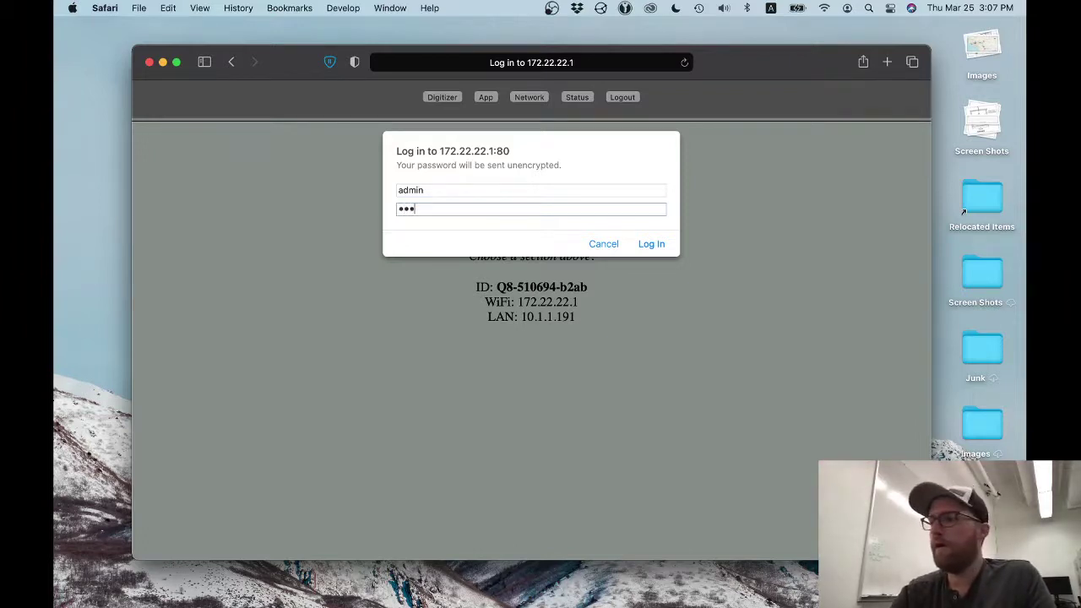
{"action": "type", "text": "•••"}
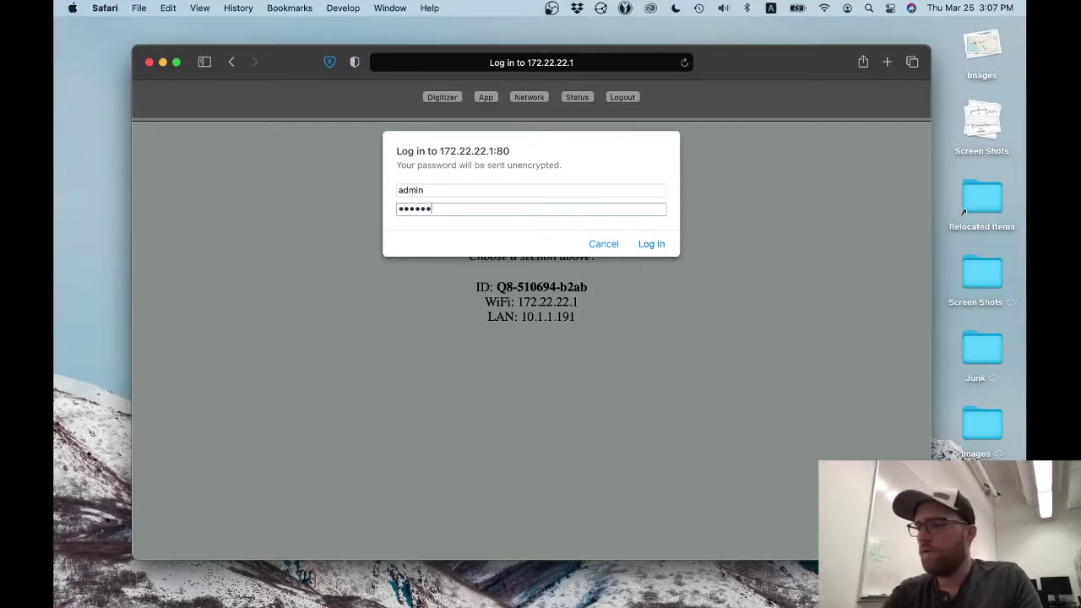
{"action": "type", "text": "••"}
{"action": "key", "text": "Return"}
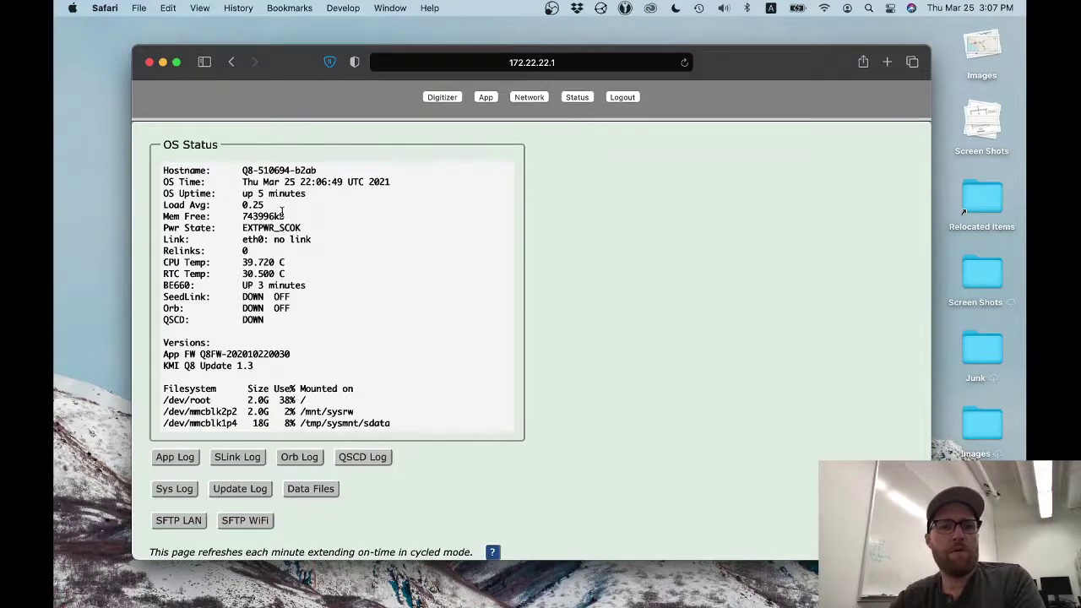
- Scroll through the OS Status page to check the SeedLink, Orb, QSCD states and firmware versions
{"action": "scroll", "coordinate": [282, 211], "scroll_direction": "down", "scroll_amount": 1}
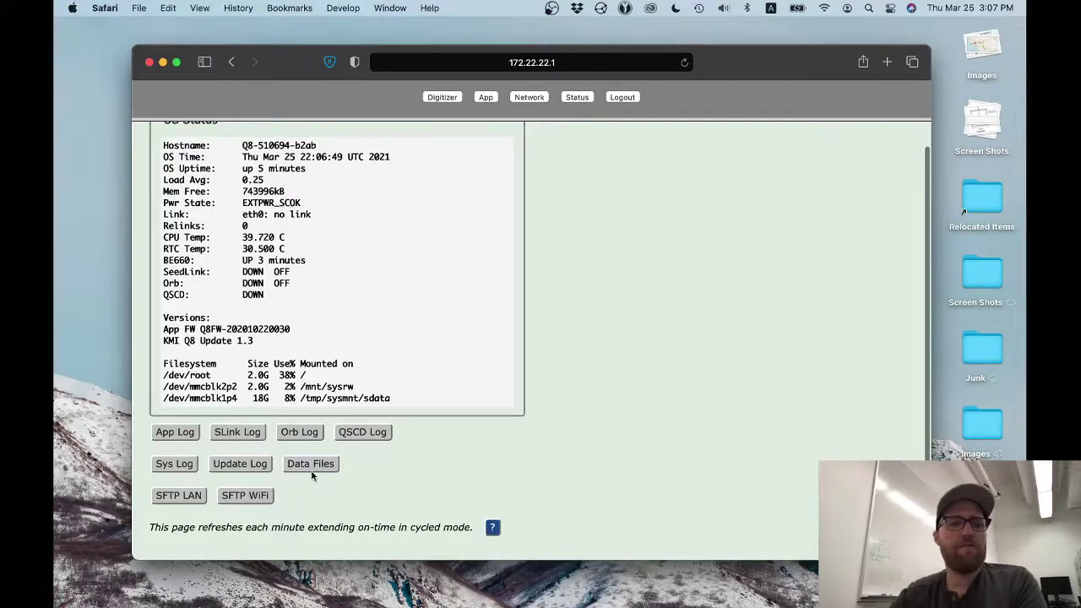
{"action": "scroll", "coordinate": [456, 447], "scroll_direction": "up", "scroll_amount": 2}
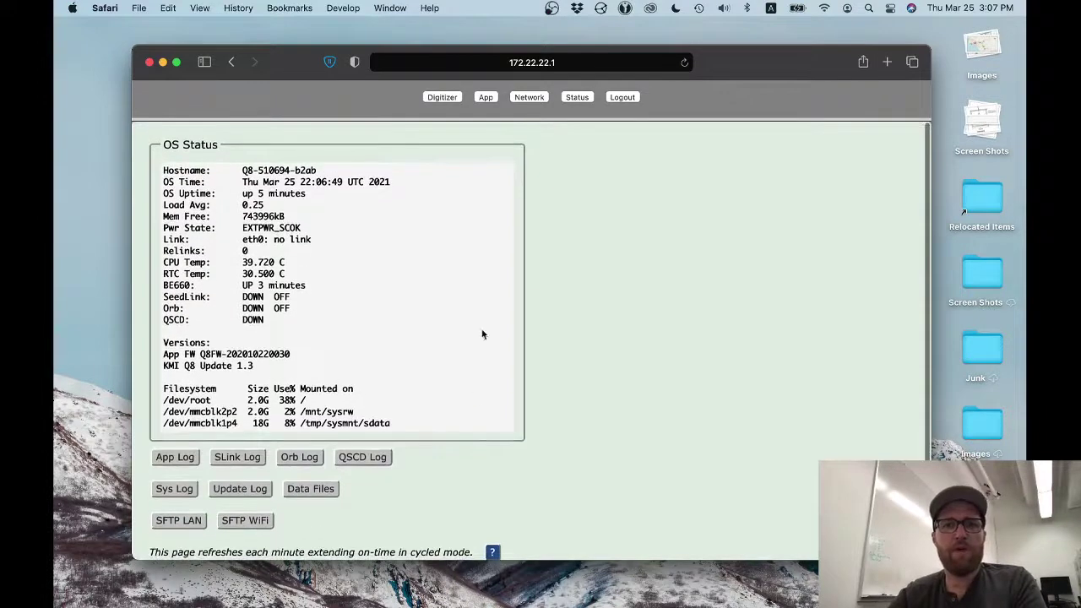
{"action": "left_click", "coordinate": [526, 99]}
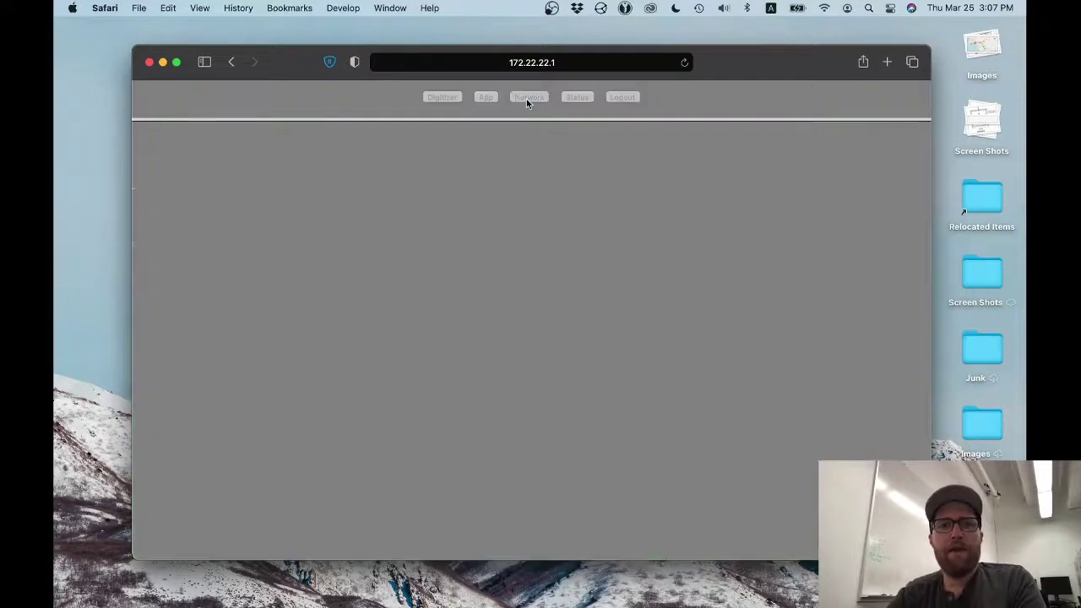
{"action": "scroll", "coordinate": [541, 248], "scroll_direction": "down", "scroll_amount": 3}
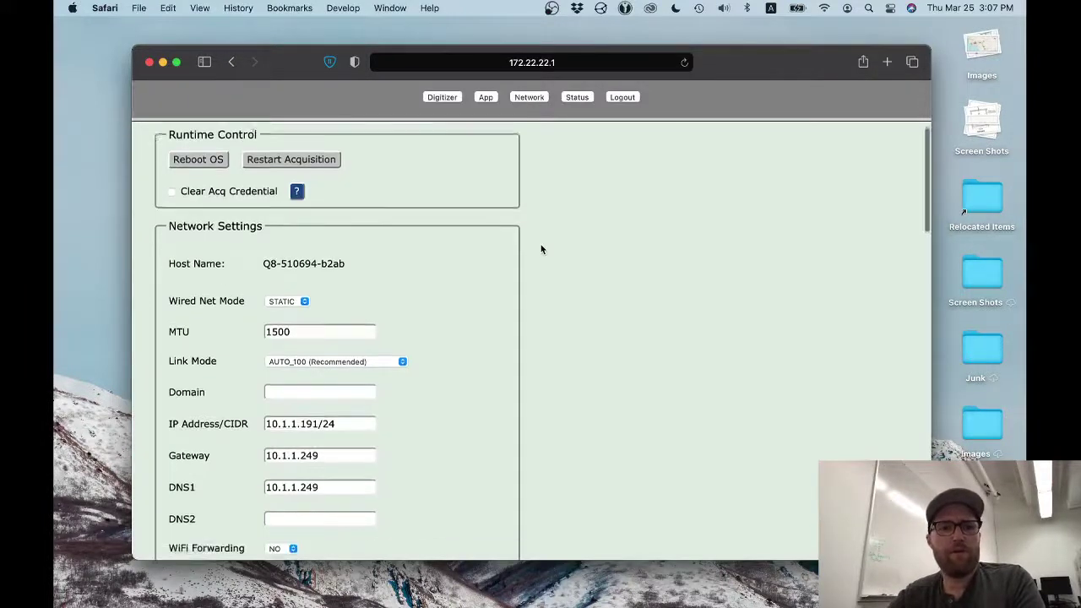
{"action": "scroll", "coordinate": [542, 248], "scroll_direction": "down", "scroll_amount": 1}
{"action": "scroll", "coordinate": [542, 248], "scroll_direction": "down", "scroll_amount": 4}
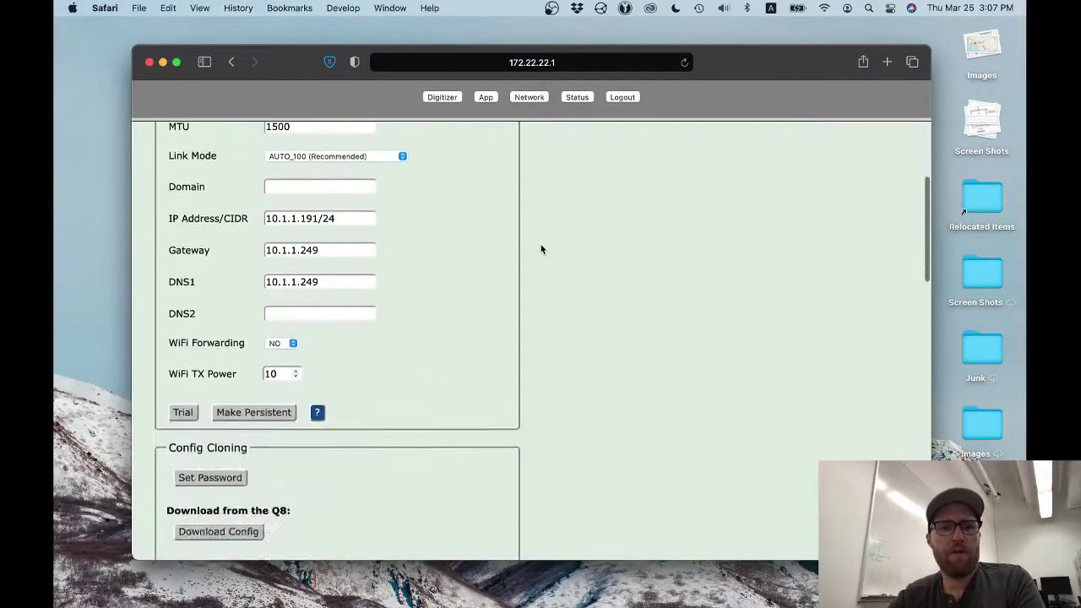
{"action": "scroll", "coordinate": [541, 248], "scroll_direction": "up", "scroll_amount": 4}
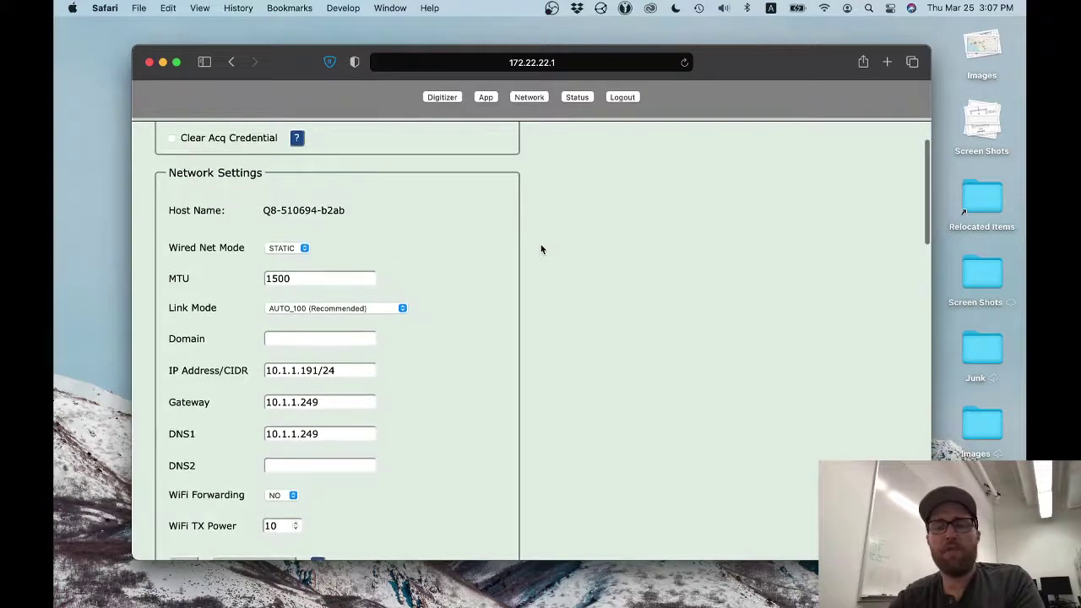
{"action": "scroll", "coordinate": [541, 248], "scroll_direction": "down", "scroll_amount": 5}
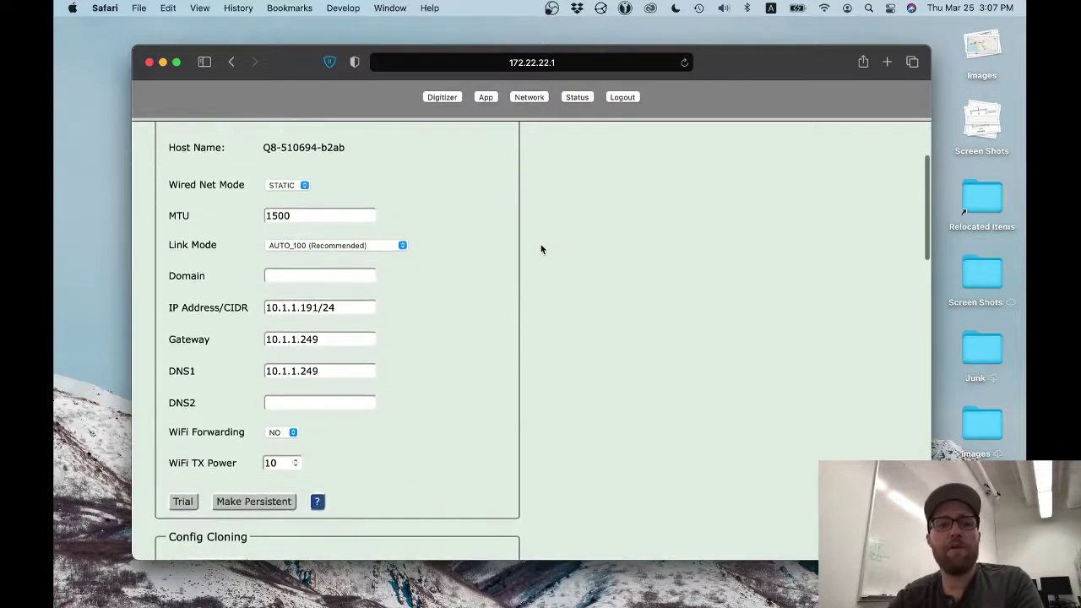
{"action": "scroll", "coordinate": [541, 248], "scroll_direction": "down", "scroll_amount": 4}
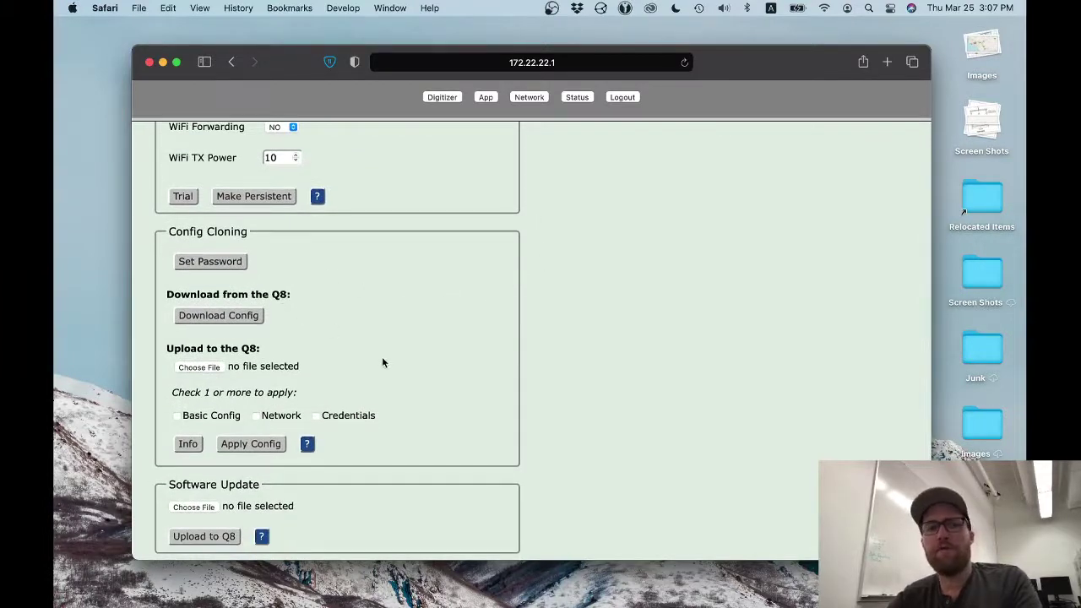
{"action": "scroll", "coordinate": [383, 361], "scroll_direction": "down", "scroll_amount": 1}
{"action": "scroll", "coordinate": [381, 362], "scroll_direction": "down", "scroll_amount": 2}
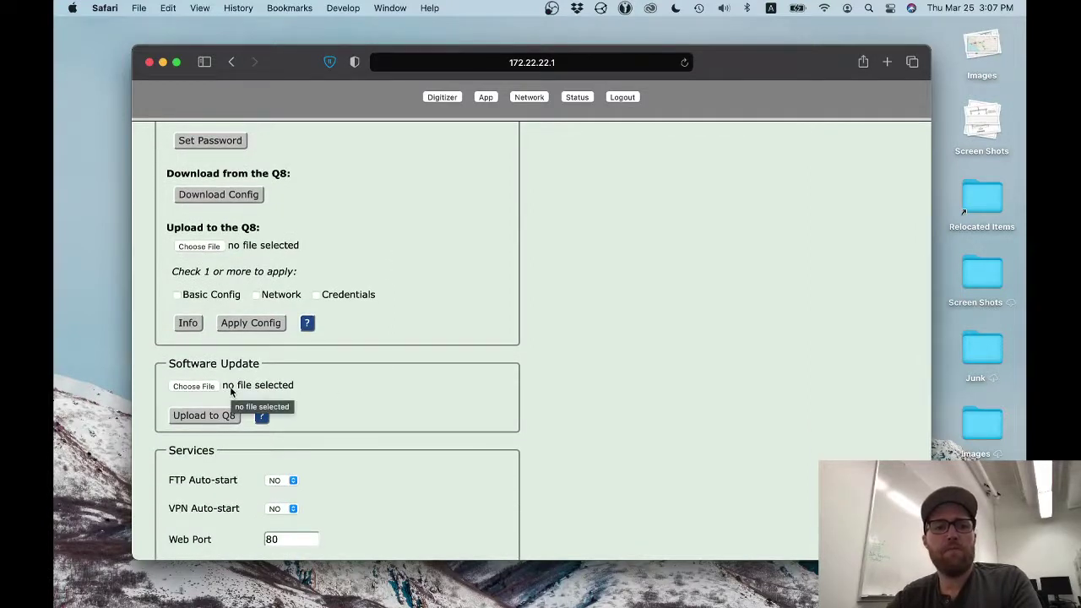
{"action": "scroll", "coordinate": [235, 387], "scroll_direction": "down", "scroll_amount": 5}
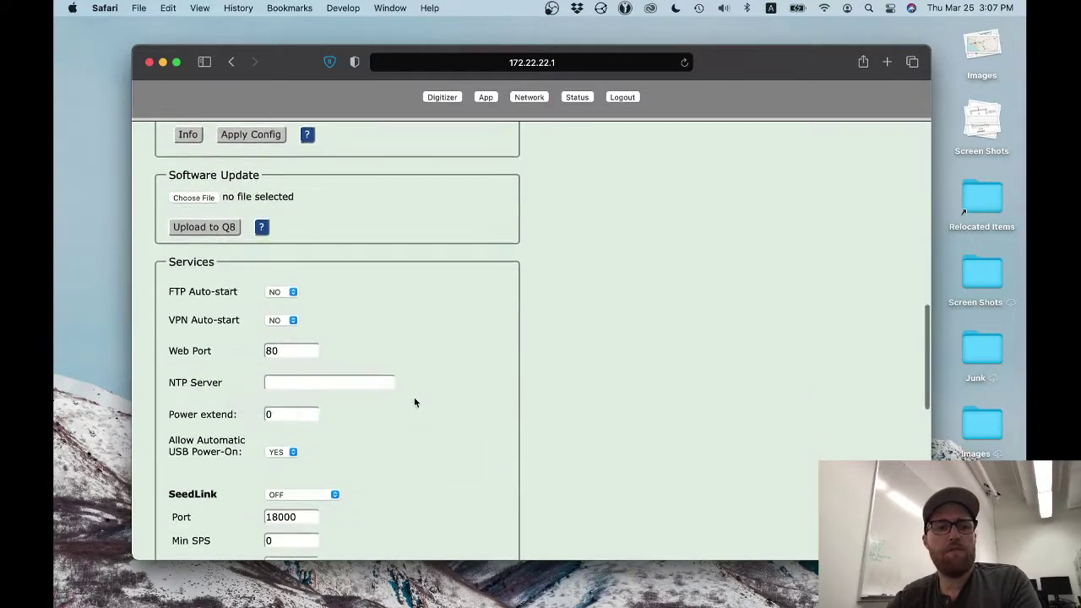
{"action": "scroll", "coordinate": [414, 400], "scroll_direction": "down", "scroll_amount": 8}
{"action": "scroll", "coordinate": [413, 402], "scroll_direction": "down", "scroll_amount": 5}
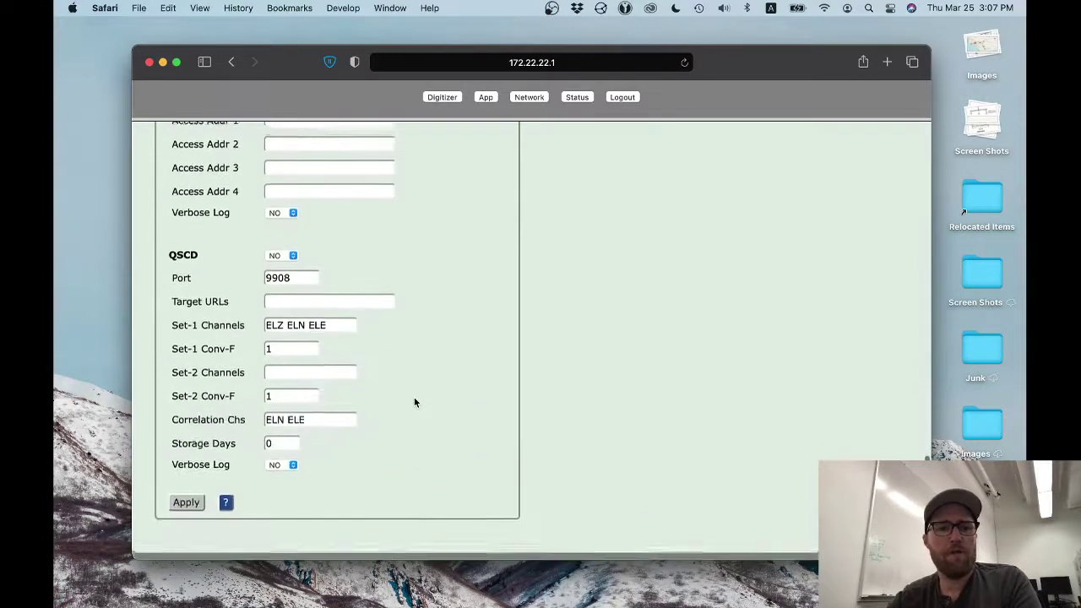
{"action": "scroll", "coordinate": [414, 402], "scroll_direction": "up", "scroll_amount": 12}
{"action": "scroll", "coordinate": [414, 402], "scroll_direction": "up", "scroll_amount": 10}
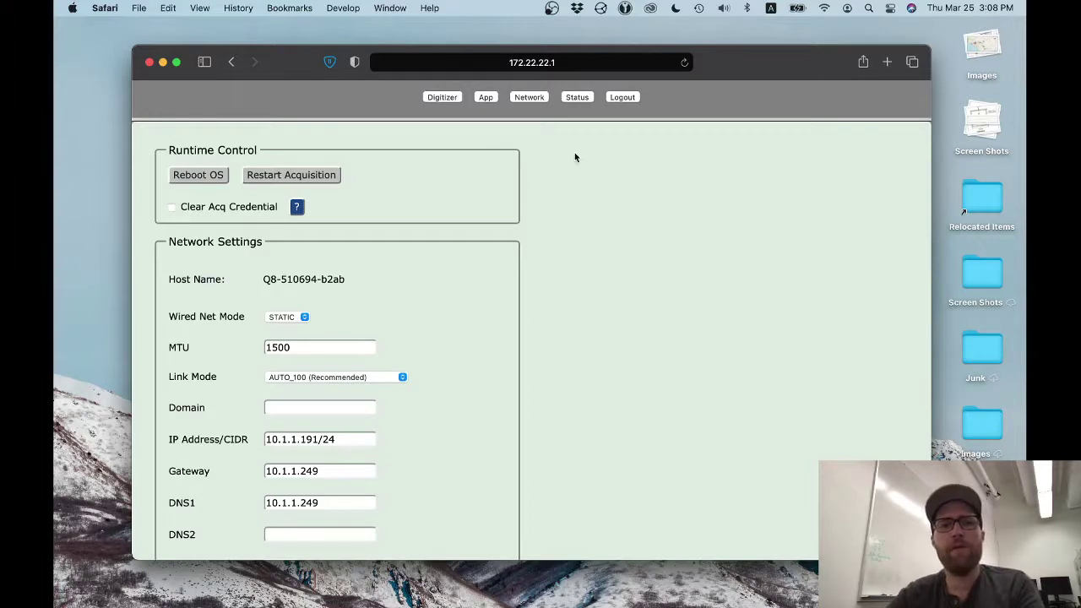
- Open the App page and scroll from the active XML config down to Storage and back
{"action": "left_click", "coordinate": [489, 98]}
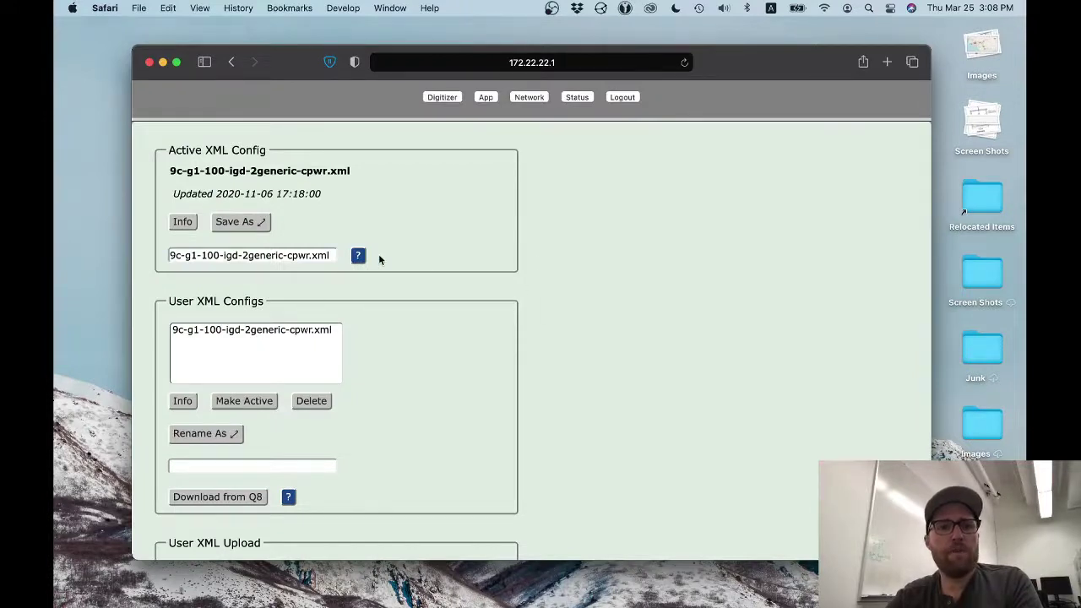
{"action": "scroll", "coordinate": [379, 260], "scroll_direction": "down", "scroll_amount": 5}
{"action": "scroll", "coordinate": [379, 259], "scroll_direction": "down", "scroll_amount": 3}
{"action": "scroll", "coordinate": [525, 275], "scroll_direction": "down", "scroll_amount": 5}
{"action": "scroll", "coordinate": [525, 277], "scroll_direction": "down", "scroll_amount": 3}
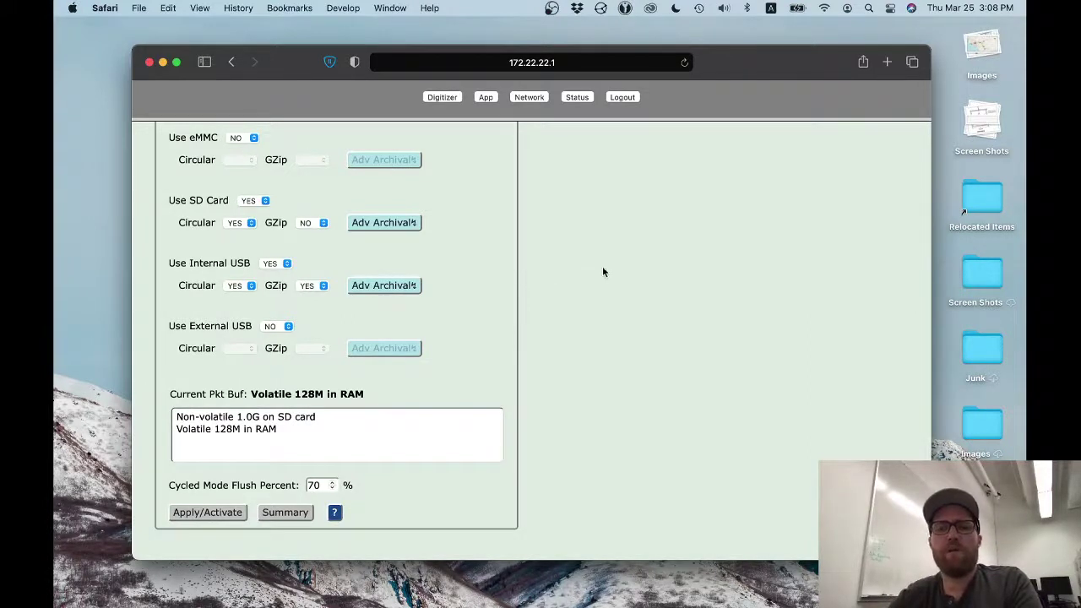
{"action": "scroll", "coordinate": [608, 268], "scroll_direction": "up", "scroll_amount": 10}
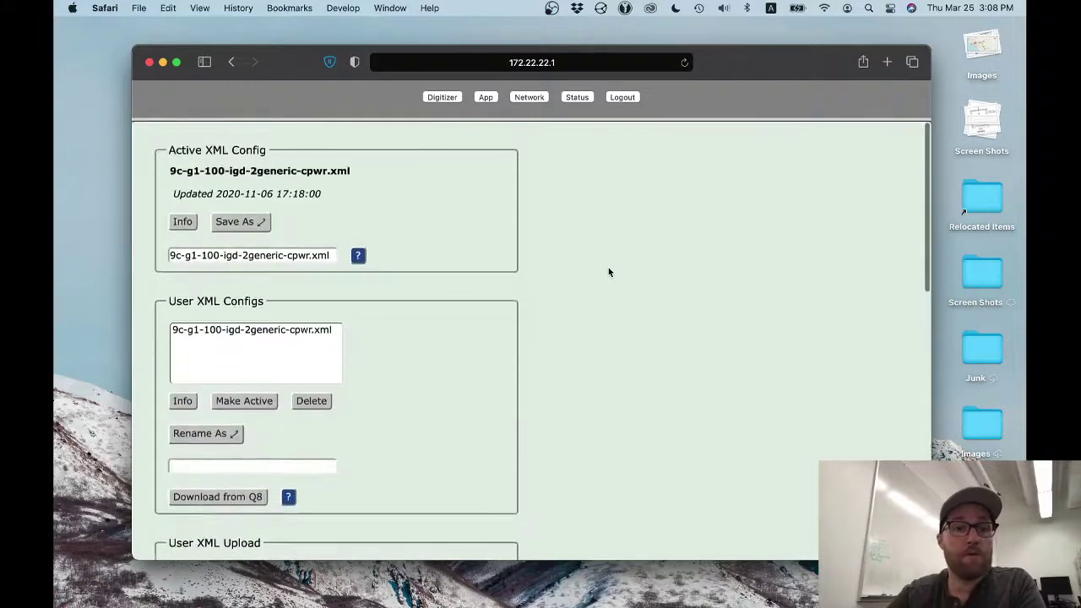
- Open the Digitizer Status page and scroll through its summary, digitizer information, GPS and logger sections
{"action": "left_click", "coordinate": [443, 97]}
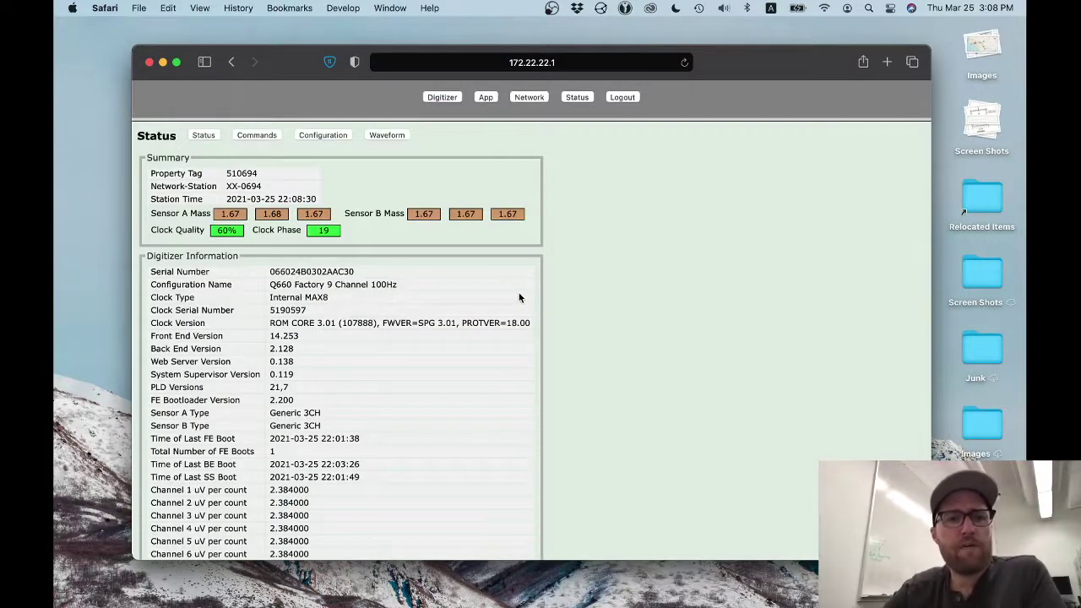
{"action": "scroll", "coordinate": [519, 295], "scroll_direction": "down", "scroll_amount": 1}
{"action": "scroll", "coordinate": [519, 296], "scroll_direction": "down", "scroll_amount": 10}
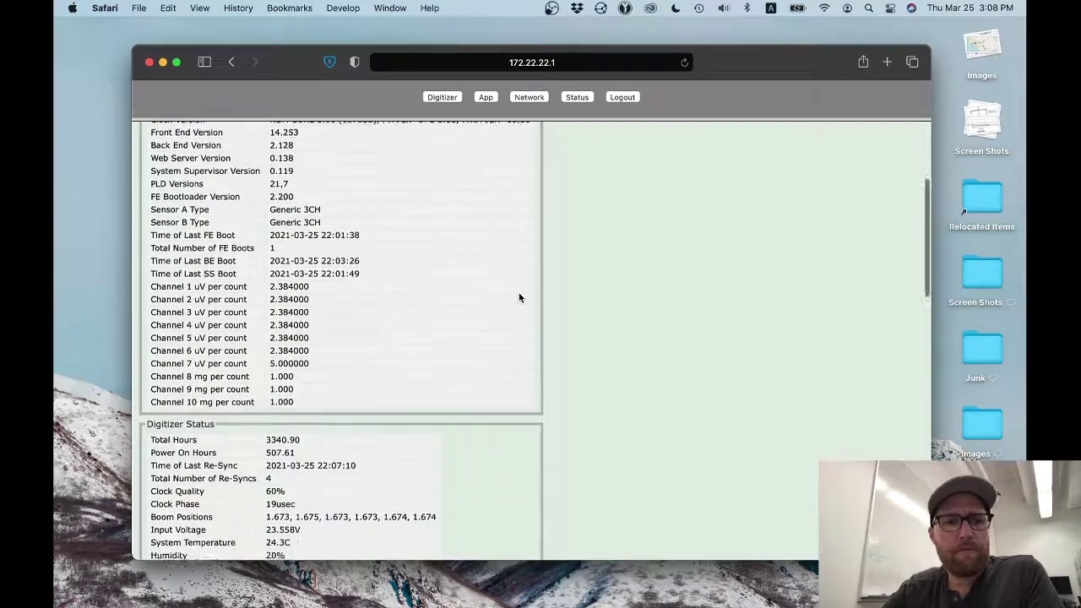
{"action": "scroll", "coordinate": [520, 297], "scroll_direction": "down", "scroll_amount": 2}
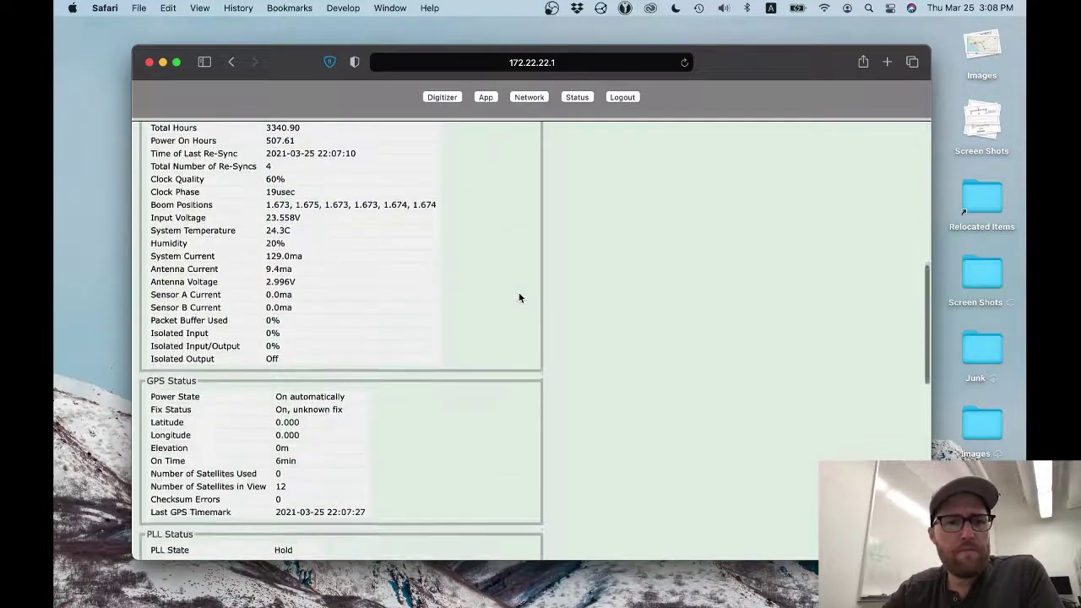
{"action": "scroll", "coordinate": [518, 297], "scroll_direction": "down", "scroll_amount": 5}
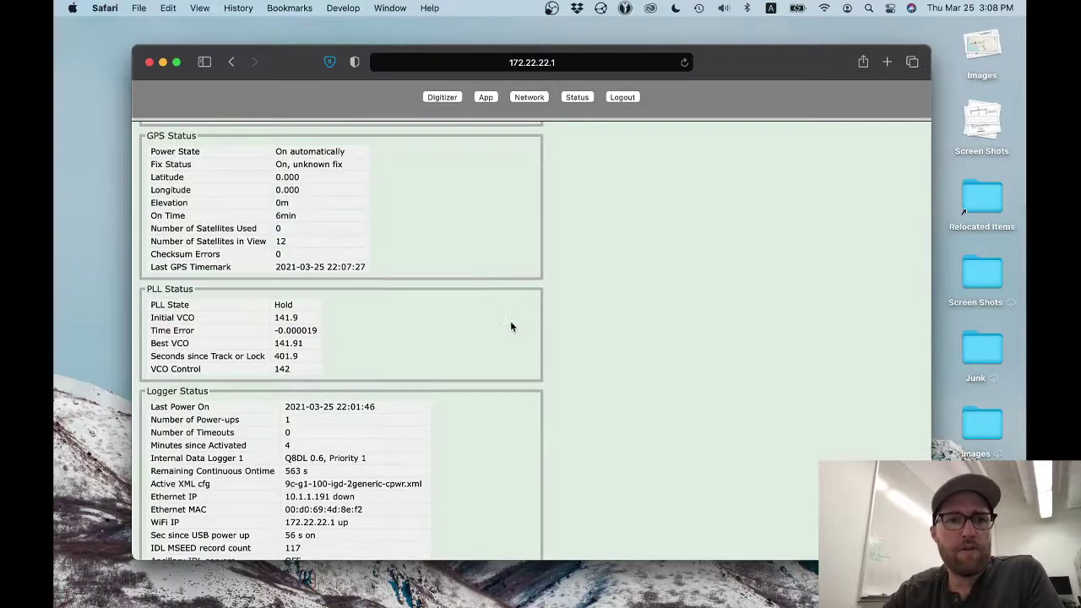
{"action": "scroll", "coordinate": [511, 327], "scroll_direction": "down", "scroll_amount": 5}
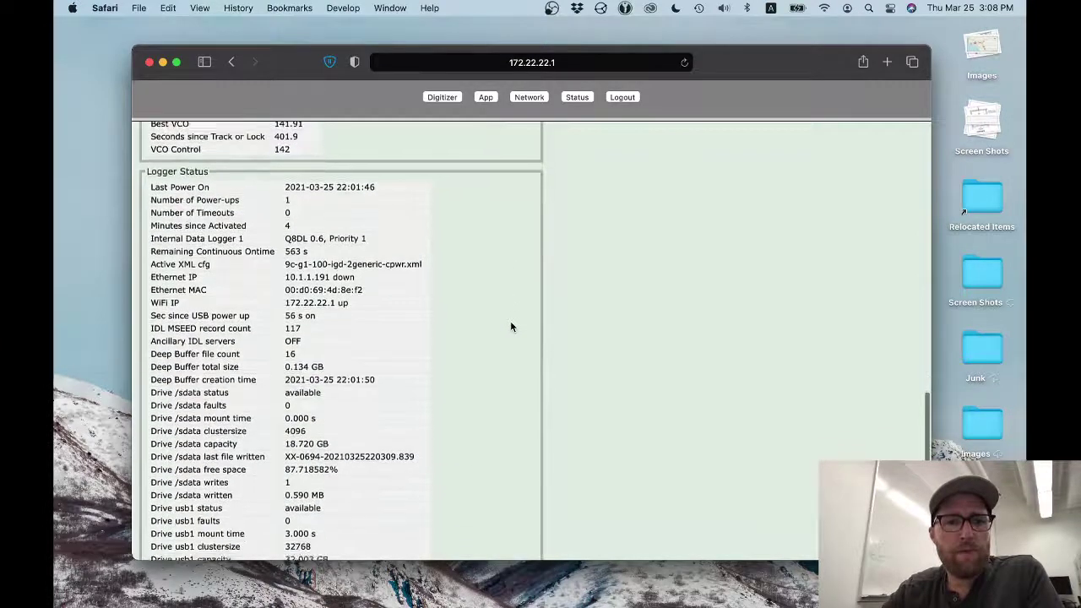
{"action": "scroll", "coordinate": [510, 326], "scroll_direction": "down", "scroll_amount": 3}
{"action": "scroll", "coordinate": [510, 327], "scroll_direction": "up", "scroll_amount": 6}
{"action": "scroll", "coordinate": [510, 327], "scroll_direction": "up", "scroll_amount": 6}
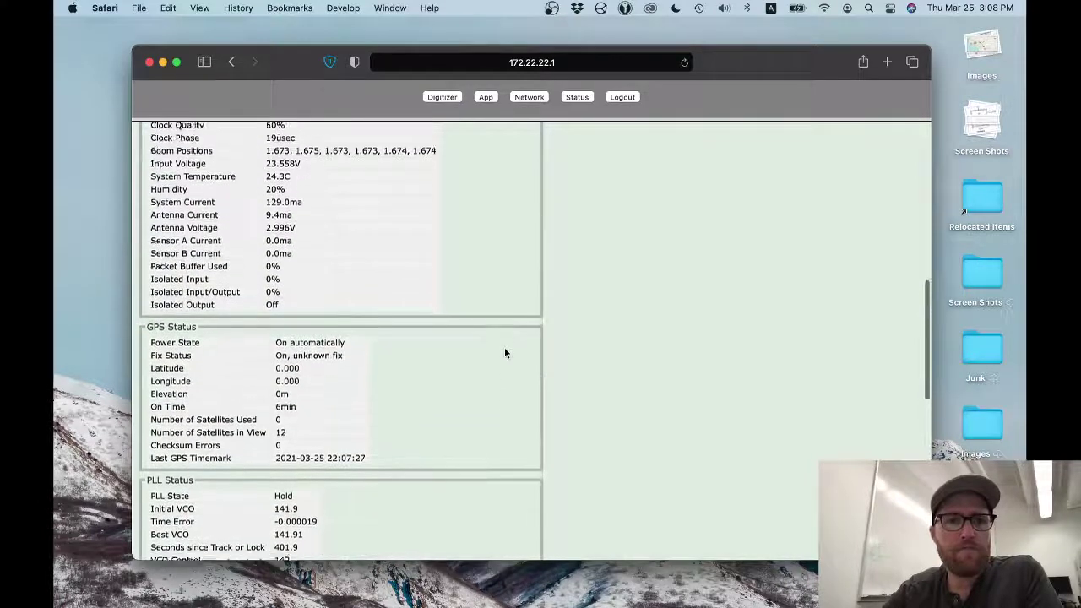
{"action": "scroll", "coordinate": [504, 352], "scroll_direction": "up", "scroll_amount": 2}
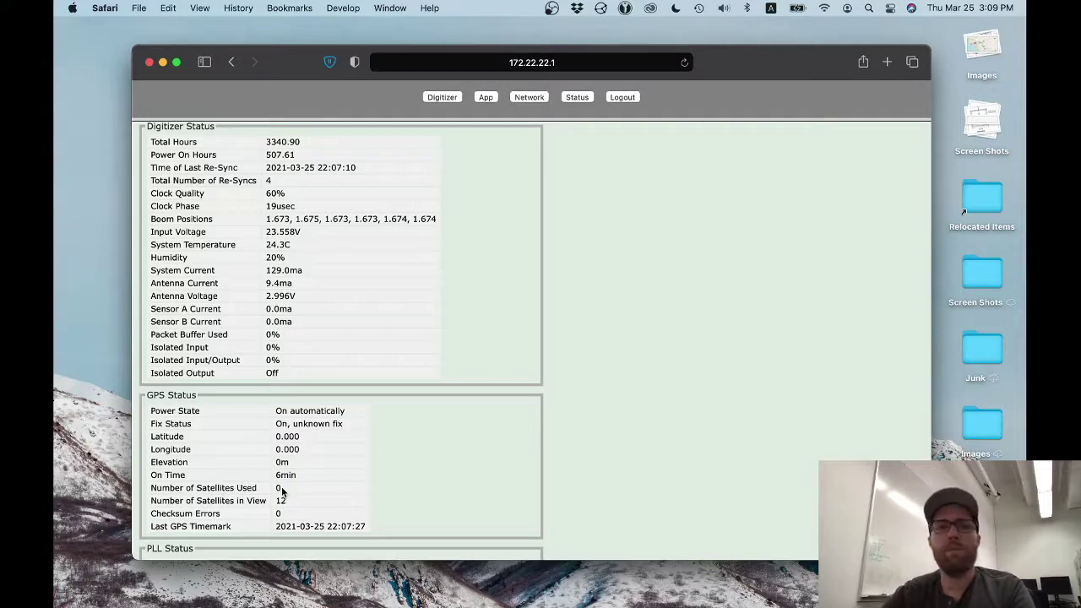
{"action": "scroll", "coordinate": [302, 471], "scroll_direction": "up", "scroll_amount": 10}
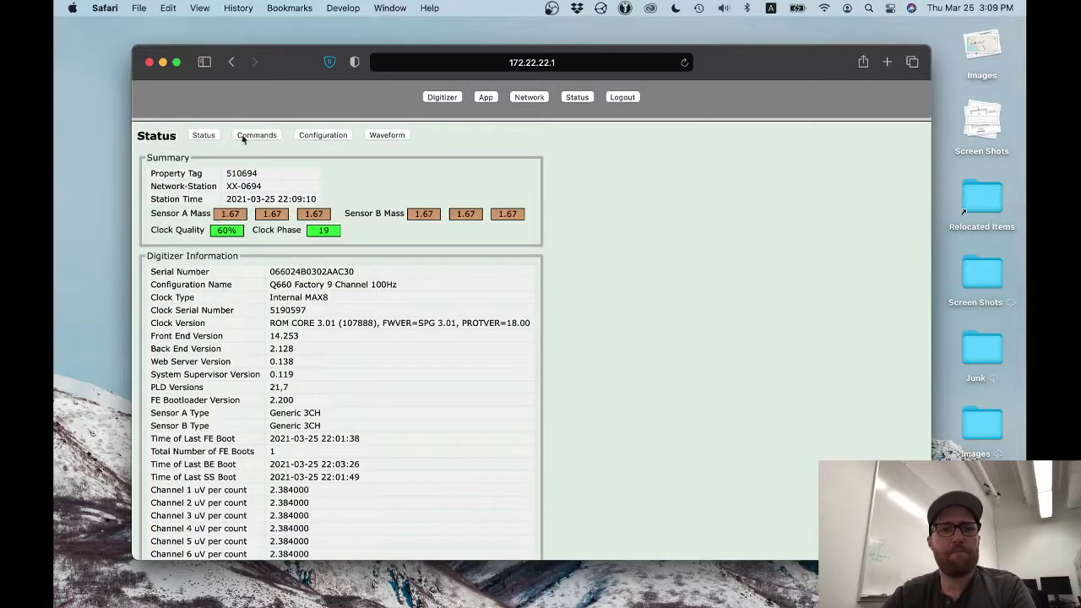
- Review the digitizer Commands sub-tab
{"action": "left_click", "coordinate": [255, 137]}
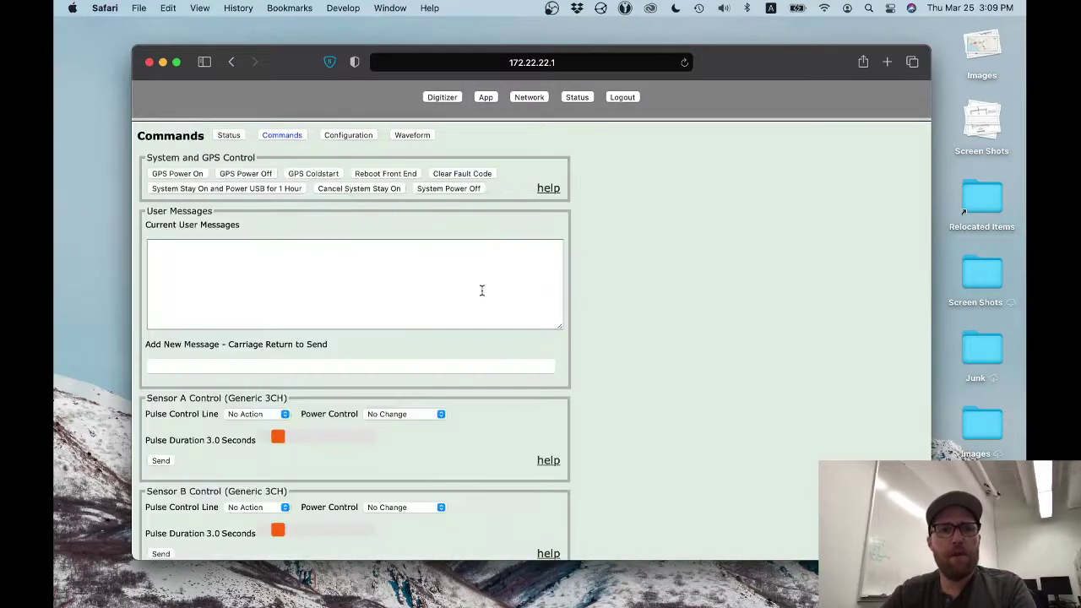
{"action": "scroll", "coordinate": [569, 323], "scroll_direction": "down", "scroll_amount": 10}
{"action": "scroll", "coordinate": [568, 329], "scroll_direction": "up", "scroll_amount": 5}
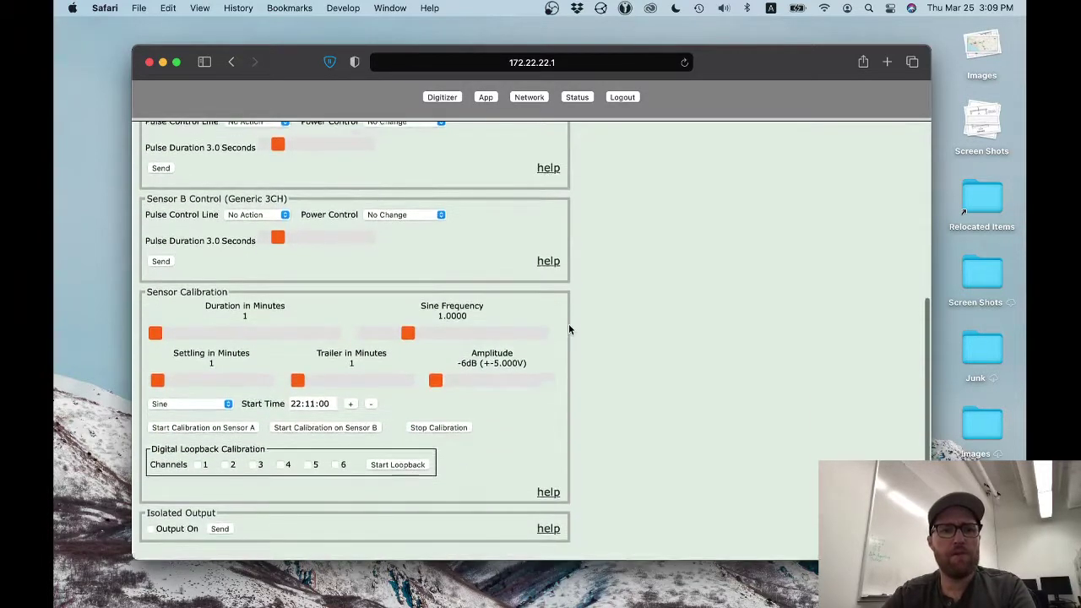
{"action": "scroll", "coordinate": [569, 326], "scroll_direction": "up", "scroll_amount": 3}
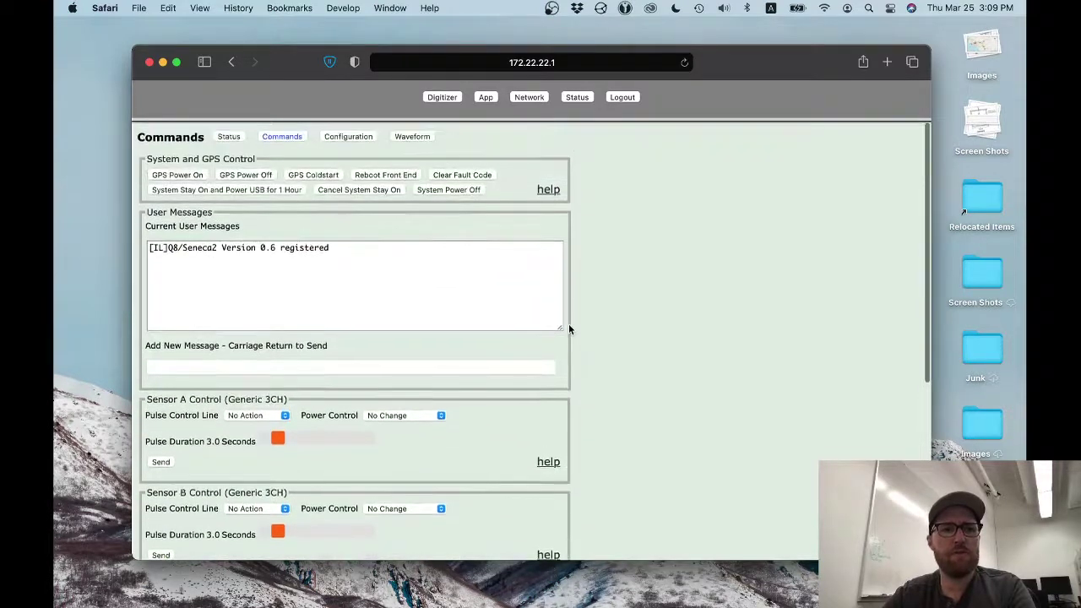
- Open the Configuration sub-tab and scroll through its power, timing and sensor settings
{"action": "left_click", "coordinate": [362, 137]}
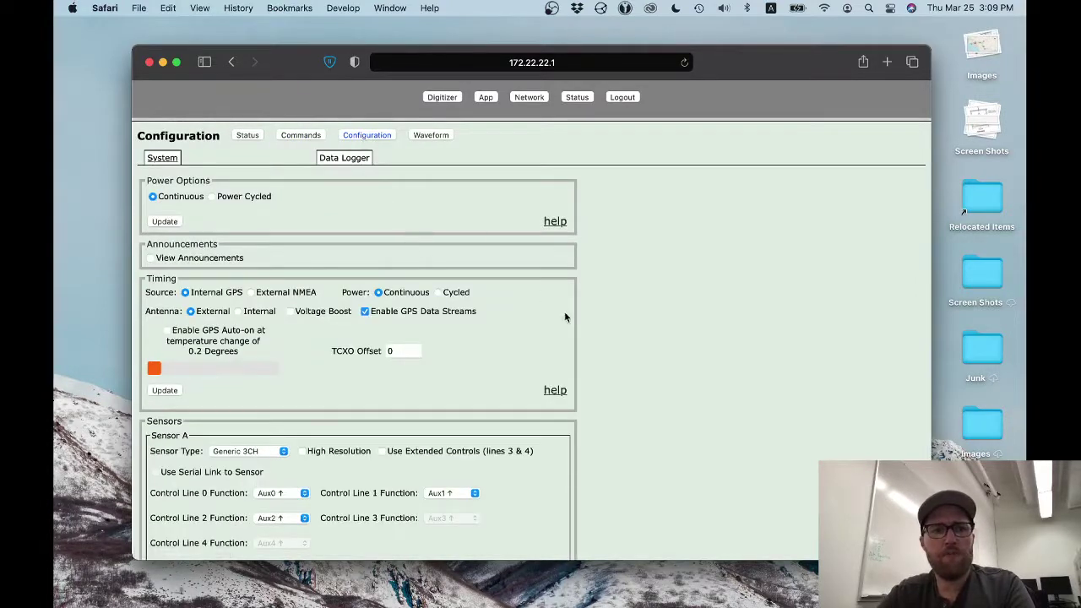
{"action": "scroll", "coordinate": [565, 317], "scroll_direction": "down", "scroll_amount": 5}
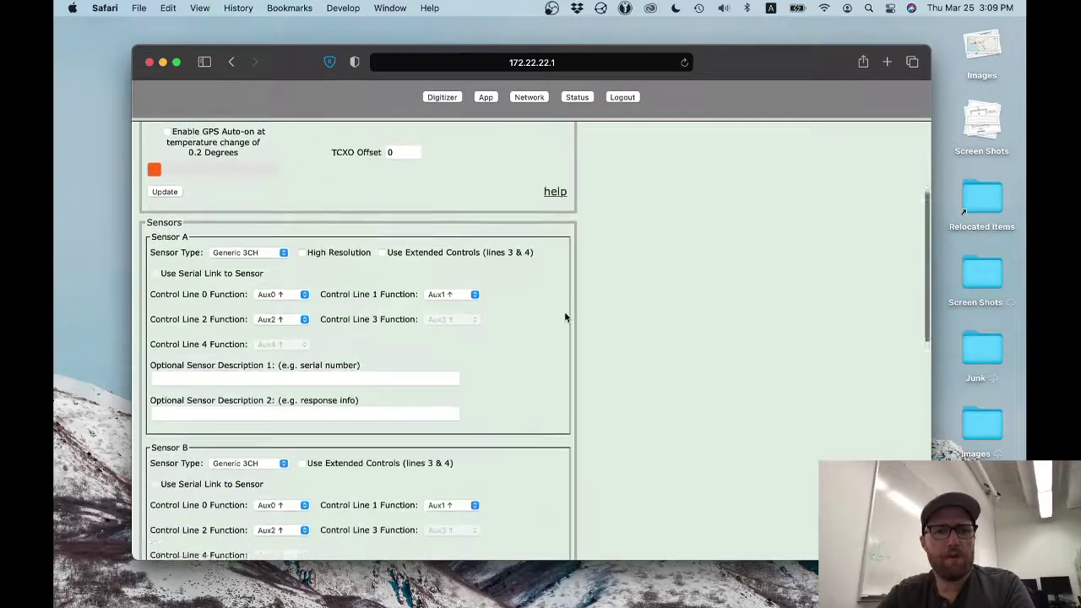
{"action": "scroll", "coordinate": [565, 316], "scroll_direction": "down", "scroll_amount": 10}
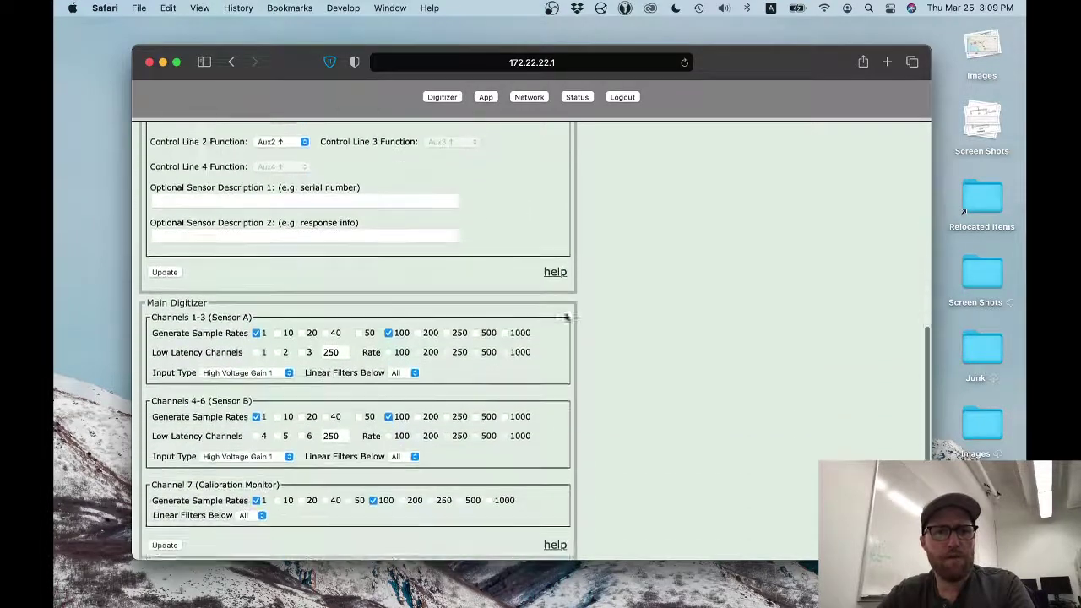
{"action": "scroll", "coordinate": [565, 317], "scroll_direction": "down", "scroll_amount": 6}
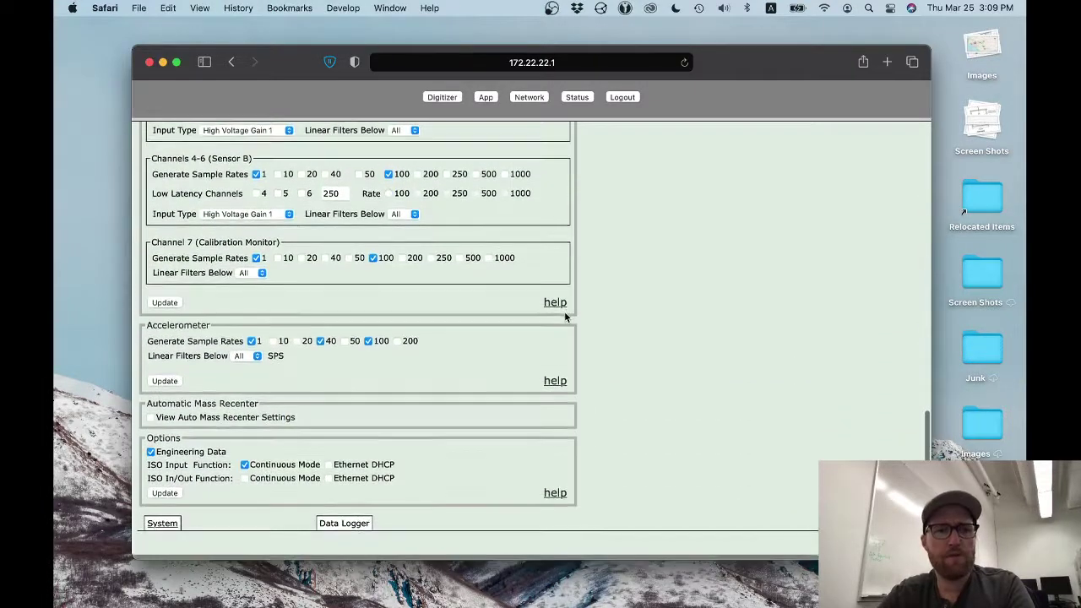
{"action": "scroll", "coordinate": [565, 316], "scroll_direction": "up", "scroll_amount": 20}
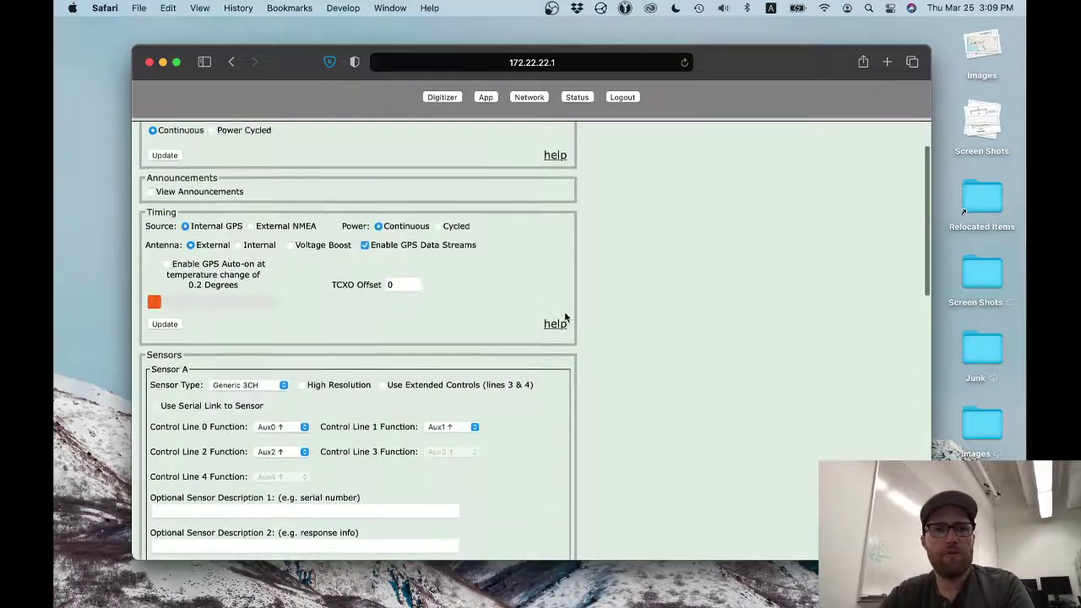
{"action": "scroll", "coordinate": [565, 317], "scroll_direction": "up", "scroll_amount": 3}
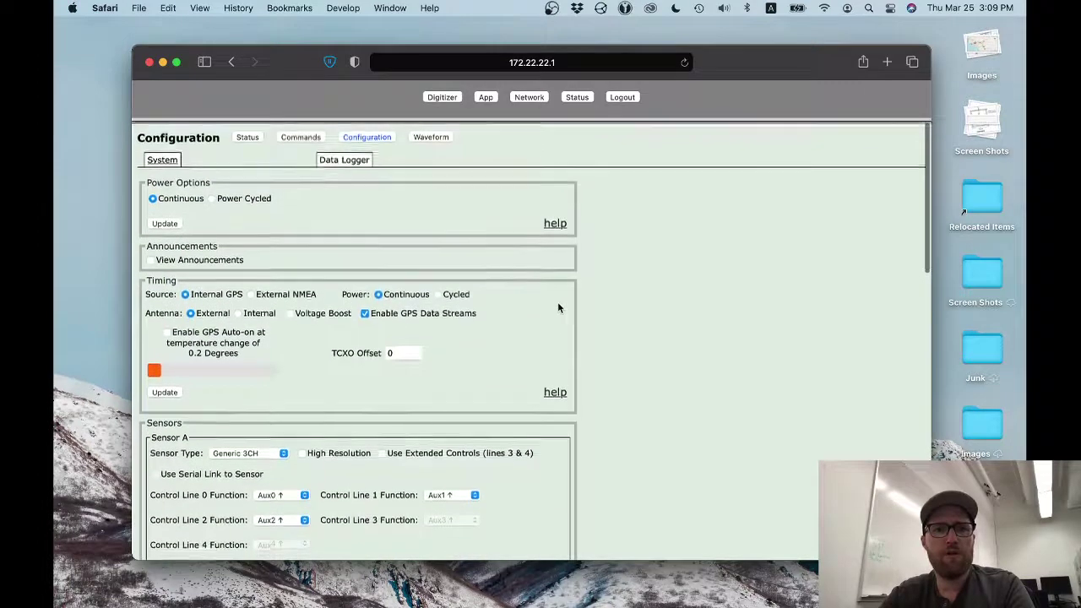
- View the live channel waveform traces, then go back to the Digitizer status page
{"action": "left_click", "coordinate": [436, 136]}
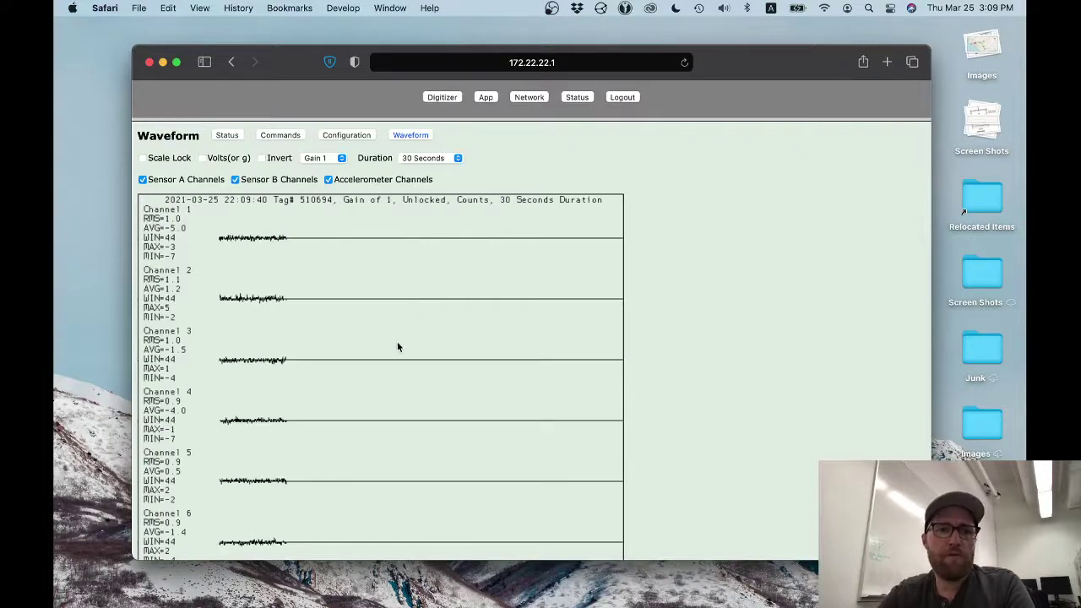
{"action": "scroll", "coordinate": [398, 347], "scroll_direction": "down", "scroll_amount": 2}
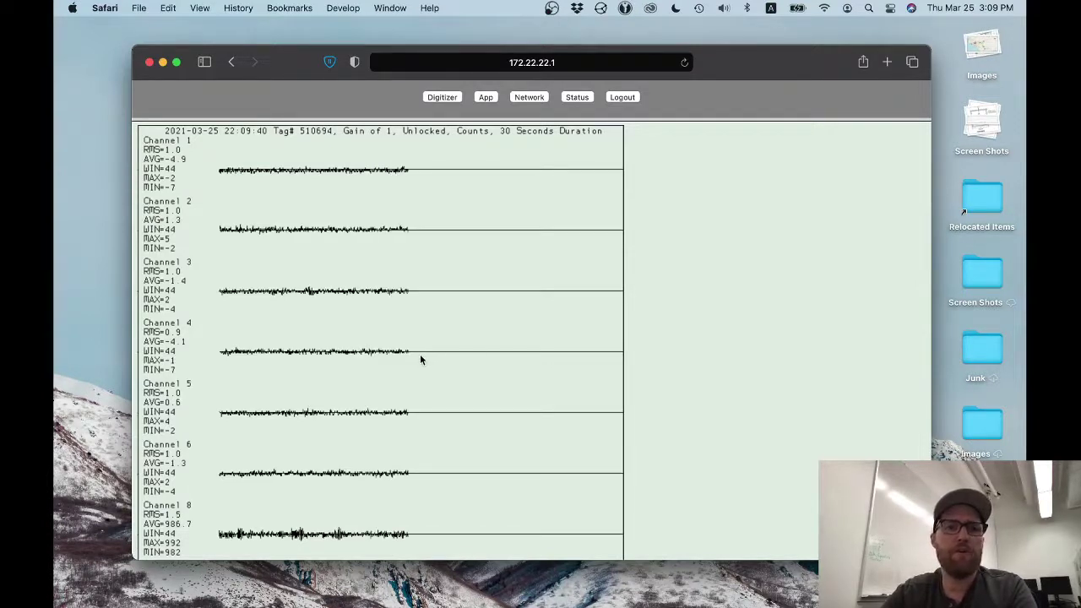
{"action": "scroll", "coordinate": [420, 360], "scroll_direction": "up", "scroll_amount": 5}
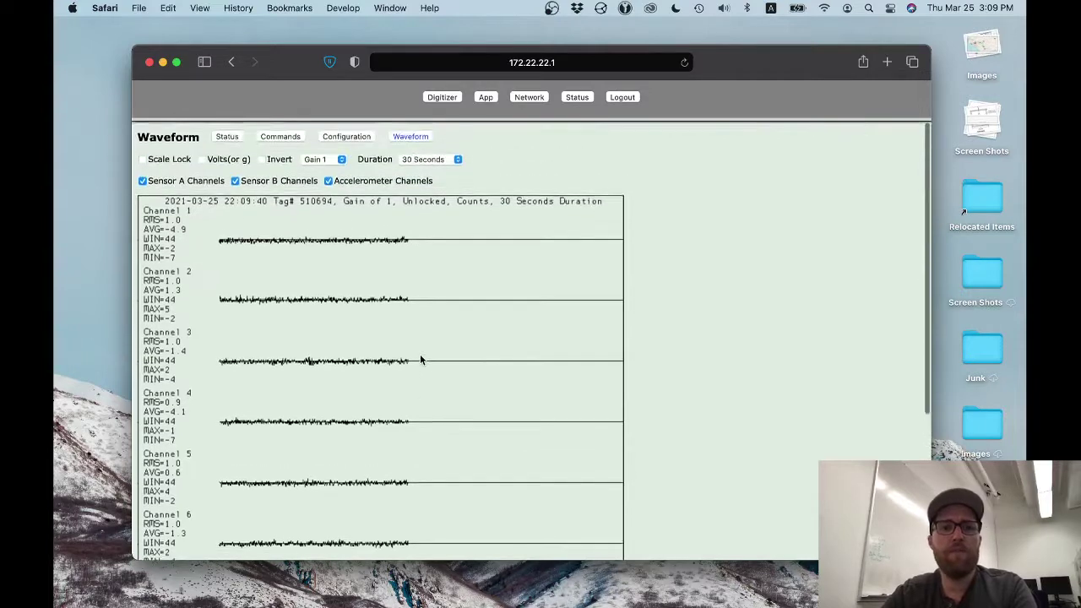
{"action": "left_click", "coordinate": [456, 97]}
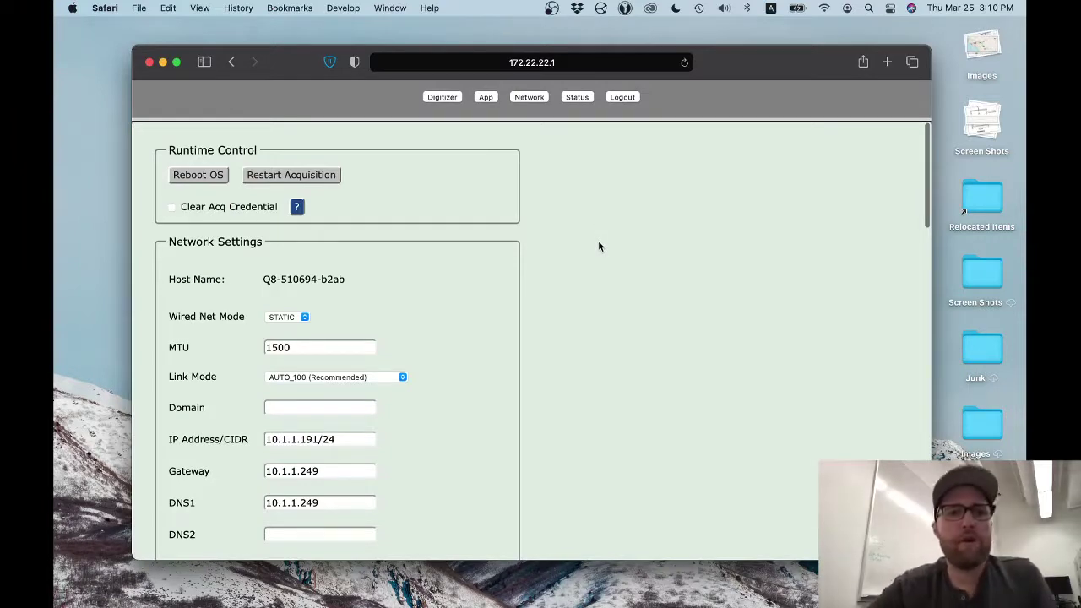
- Scroll to Network Settings and keep the Wired Net Mode dropdown on STATIC
{"action": "scroll", "coordinate": [599, 251], "scroll_direction": "down", "scroll_amount": 1}
{"action": "scroll", "coordinate": [600, 255], "scroll_direction": "down", "scroll_amount": 5}
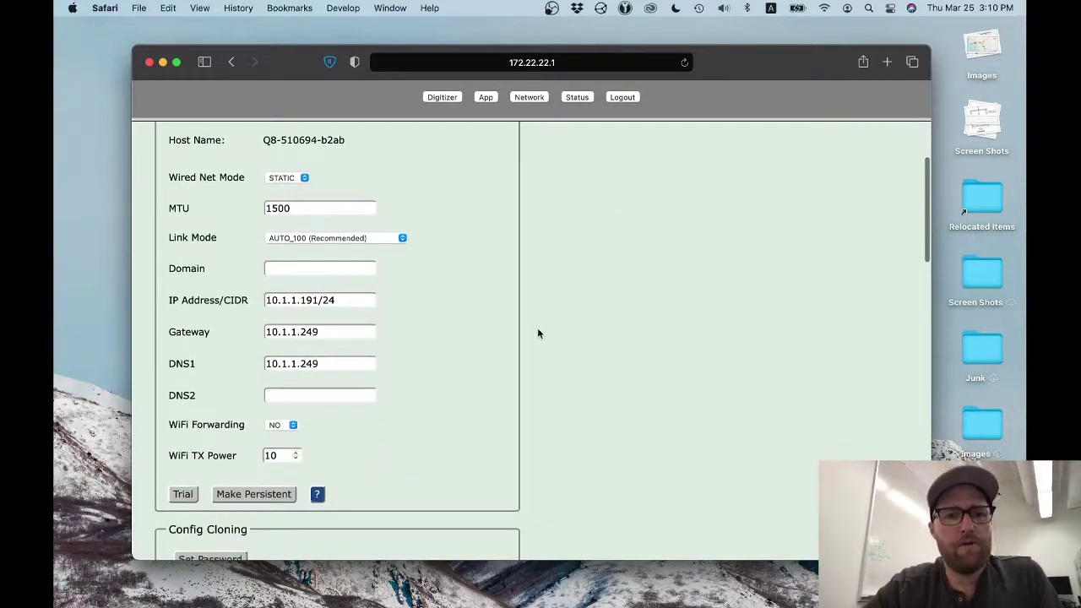
{"action": "scroll", "coordinate": [380, 315], "scroll_direction": "up", "scroll_amount": 2}
{"action": "scroll", "coordinate": [380, 315], "scroll_direction": "down", "scroll_amount": 1}
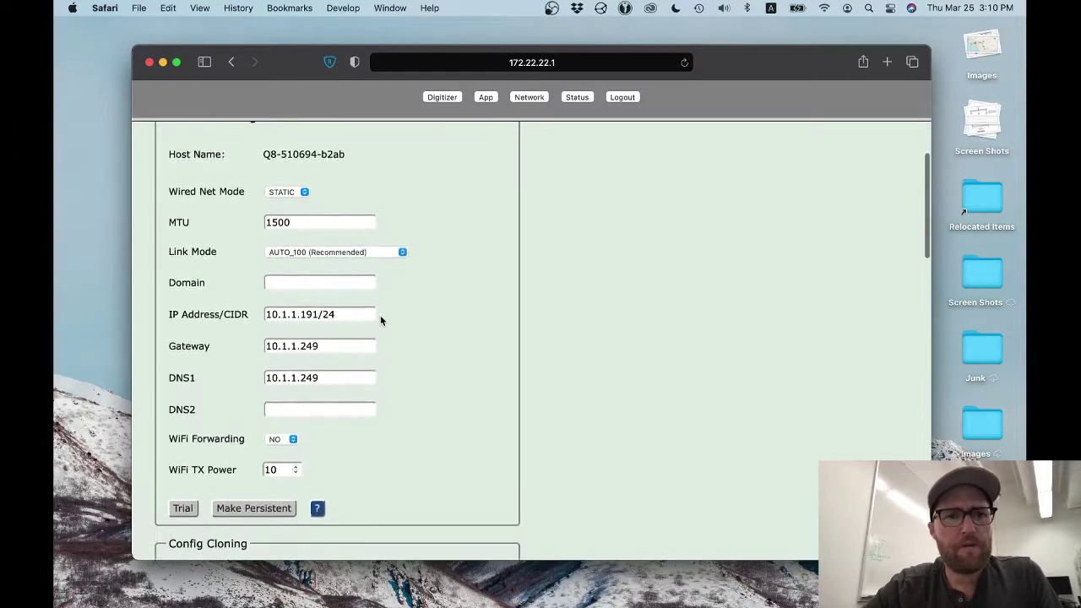
{"action": "left_click", "coordinate": [302, 193]}
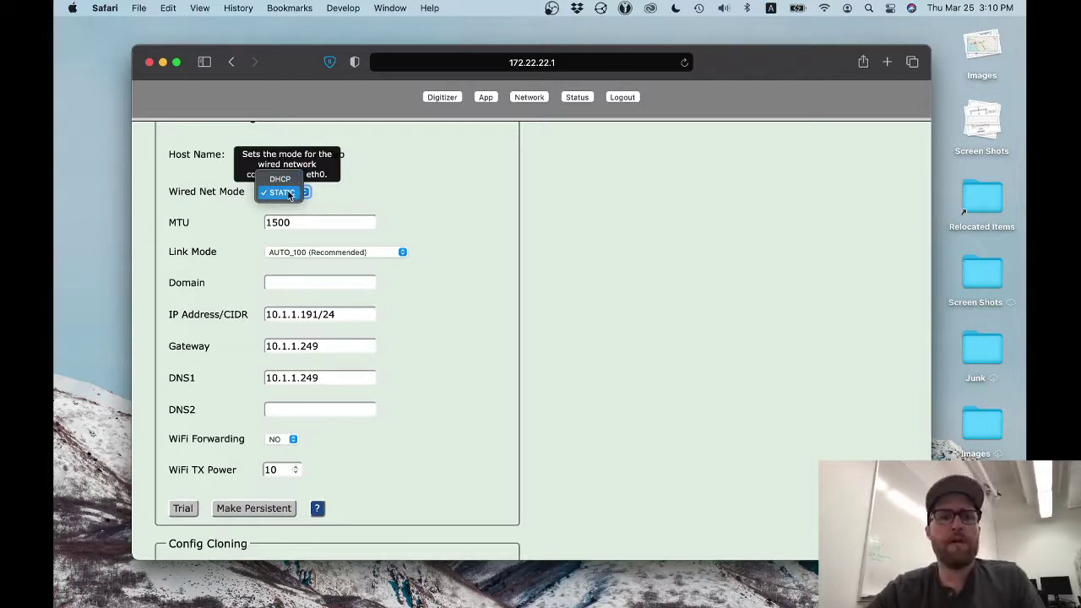
{"action": "left_click", "coordinate": [289, 194]}
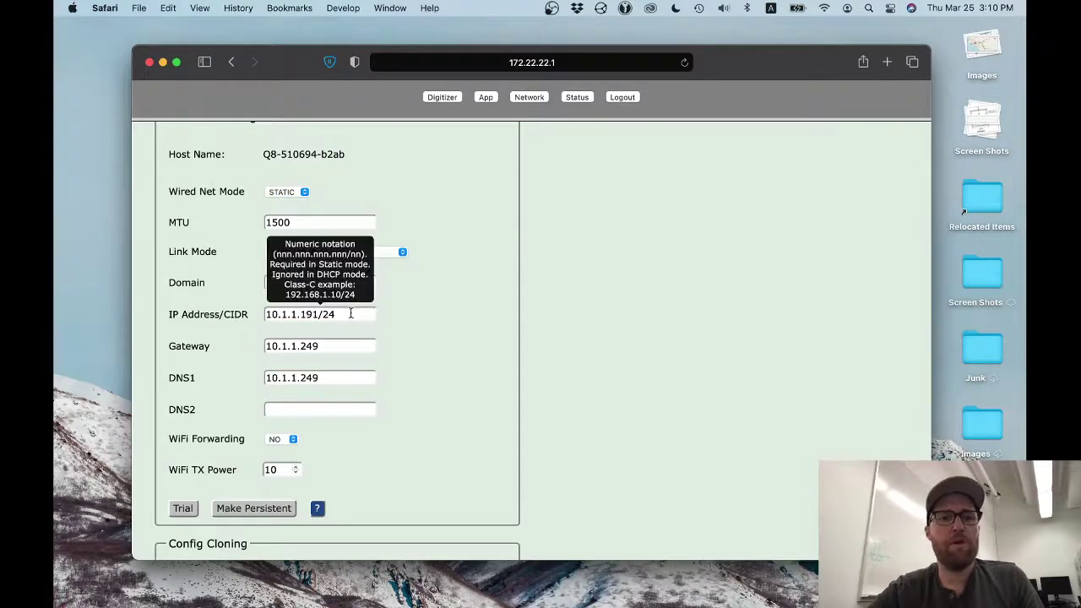
- Replace the IP Address/CIDR with 192.168.27.10/24
{"action": "triple_click", "coordinate": [351, 313]}
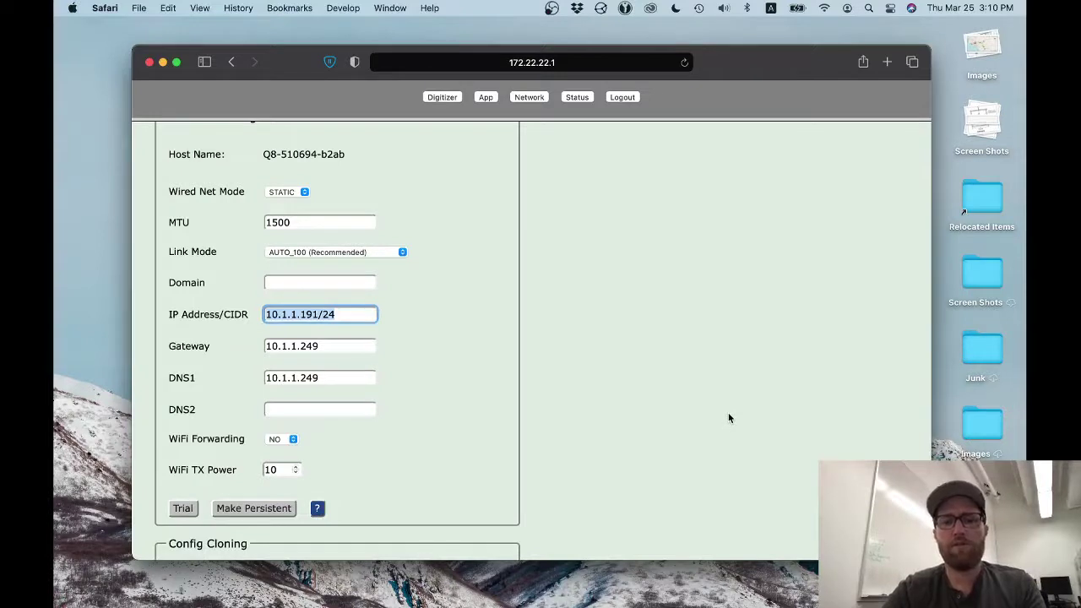
{"action": "type", "text": "192.168."}
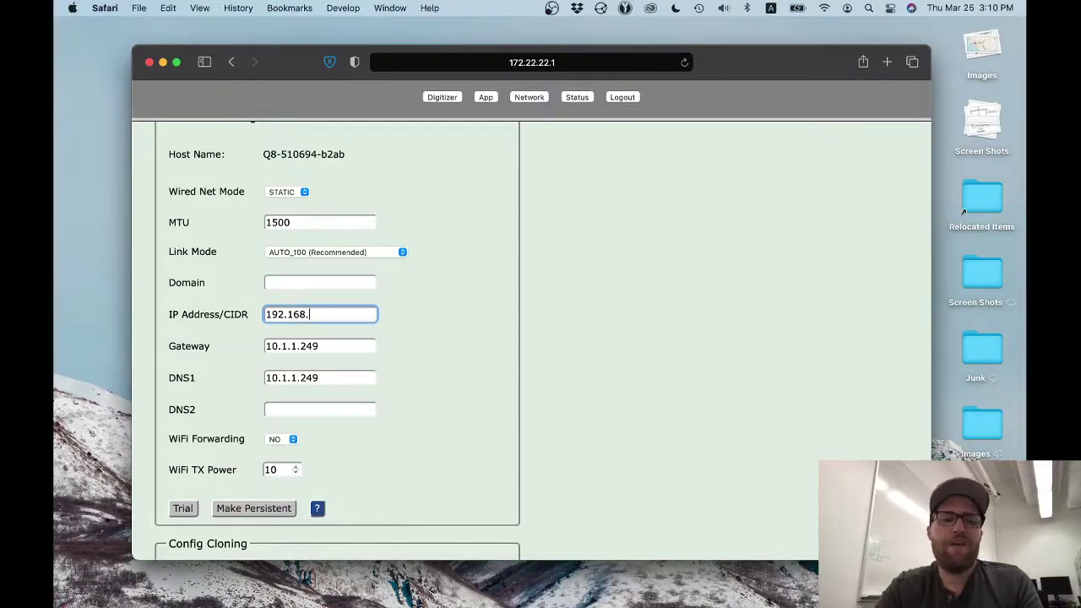
{"action": "type", "text": "27.10"}
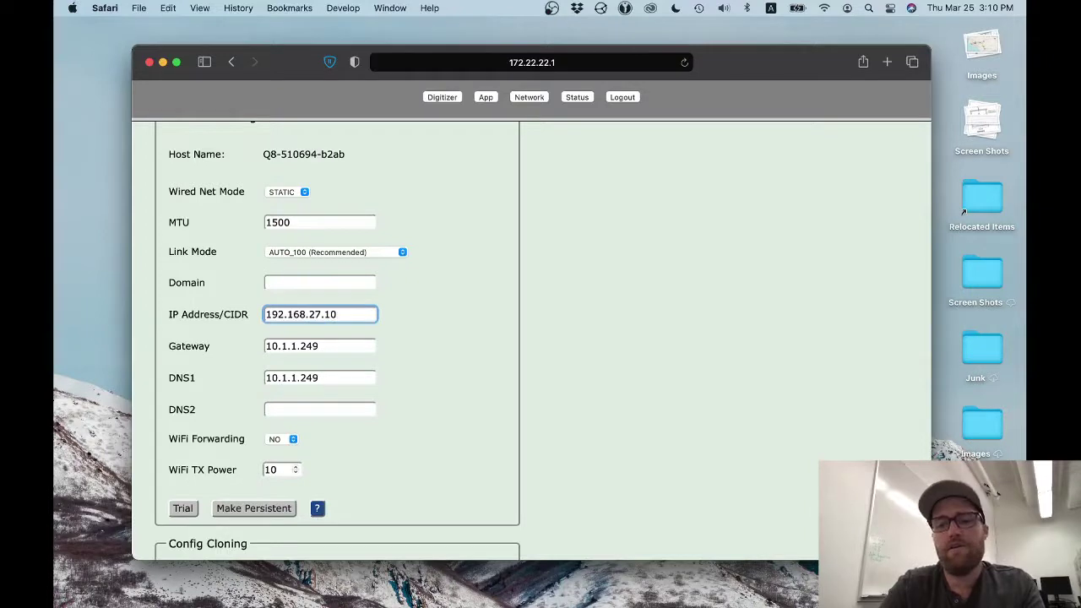
{"action": "type", "text": "/24"}
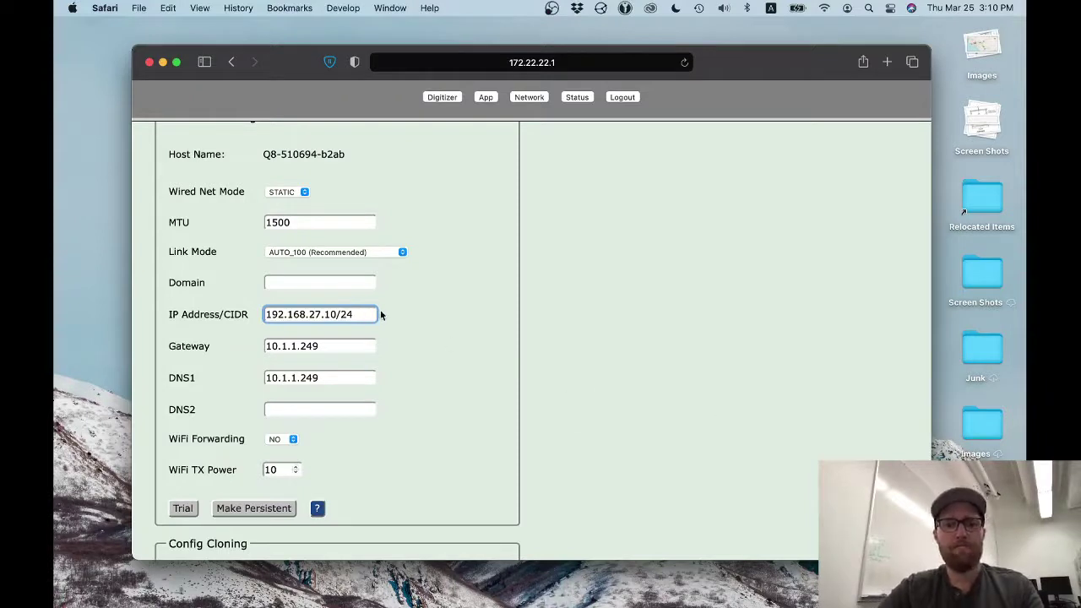
{"action": "mouse_move", "coordinate": [363, 312]}
{"action": "left_click_drag", "start_coordinate": [363, 313], "coordinate": [340, 314]}
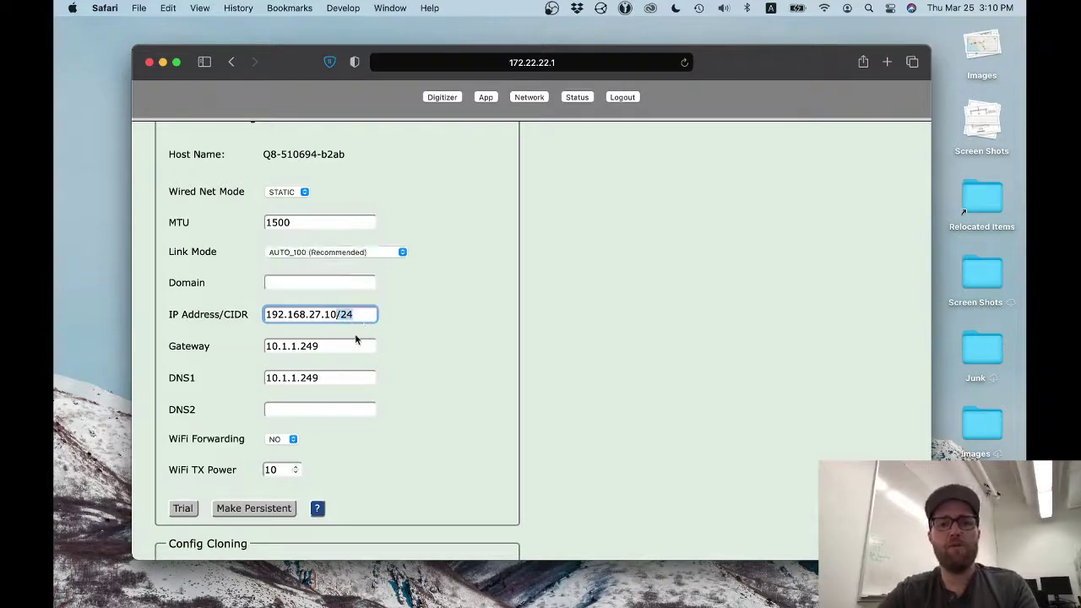
- Set both the Gateway and DNS1 fields to 192.168.27.1
{"action": "left_click", "coordinate": [340, 346]}
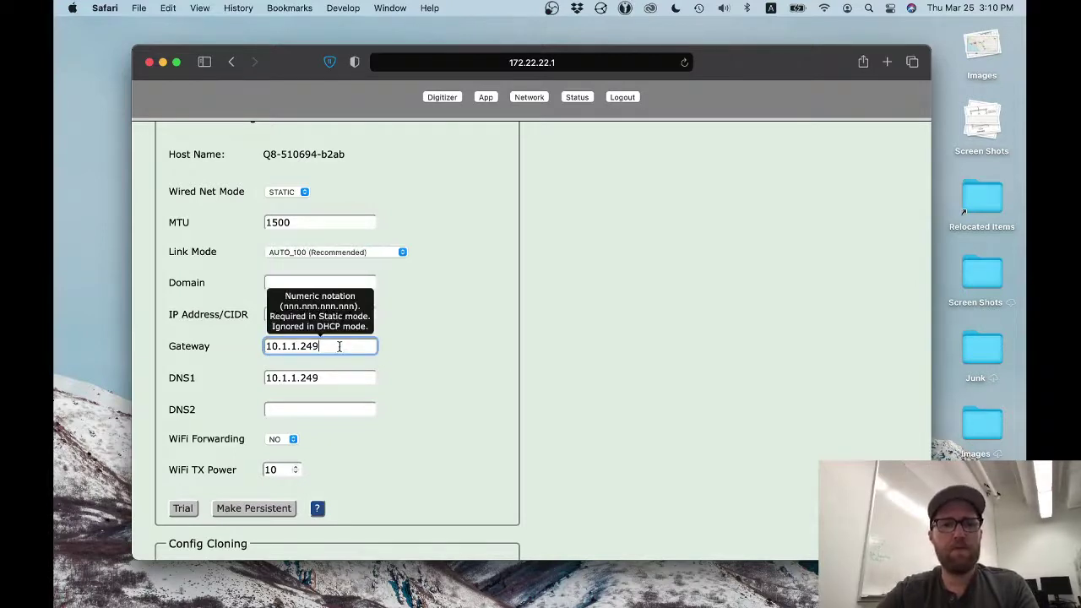
{"action": "left_click_drag", "start_coordinate": [339, 347], "coordinate": [250, 326]}
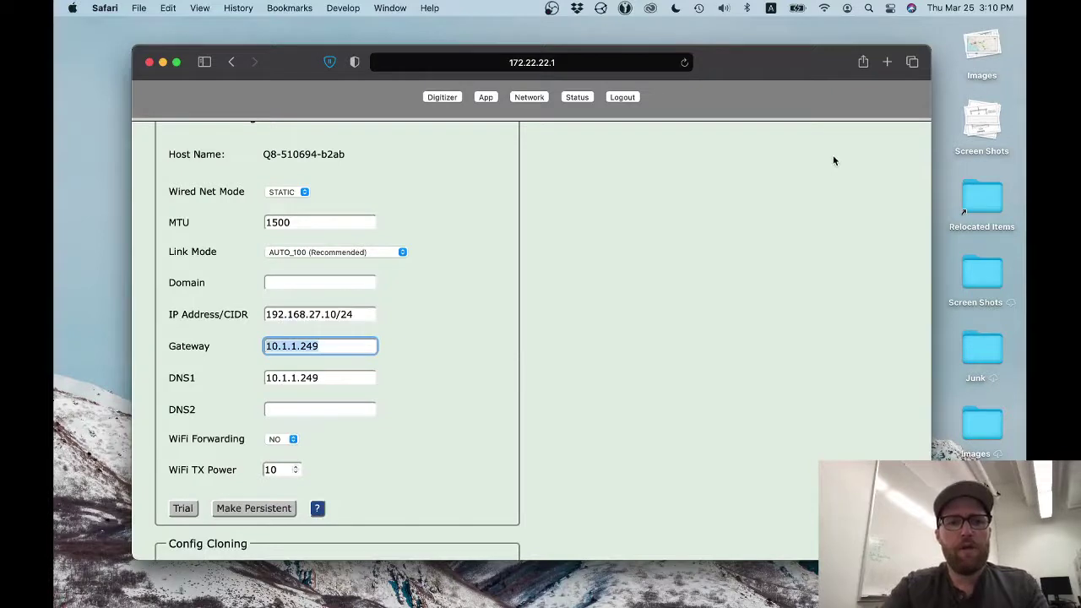
{"action": "type", "text": "192.168"}
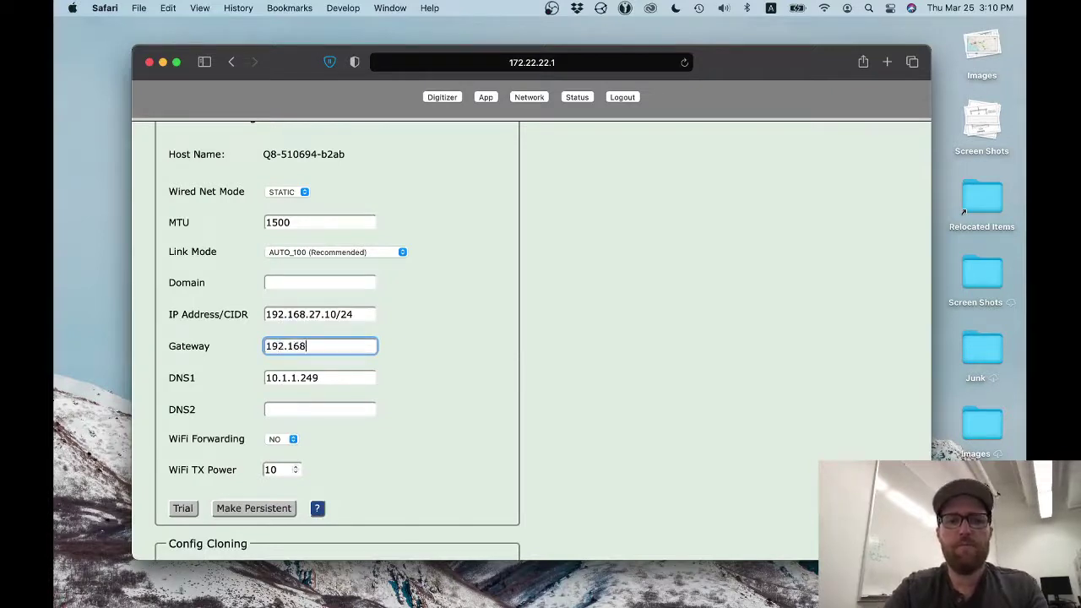
{"action": "type", "text": ".27."}
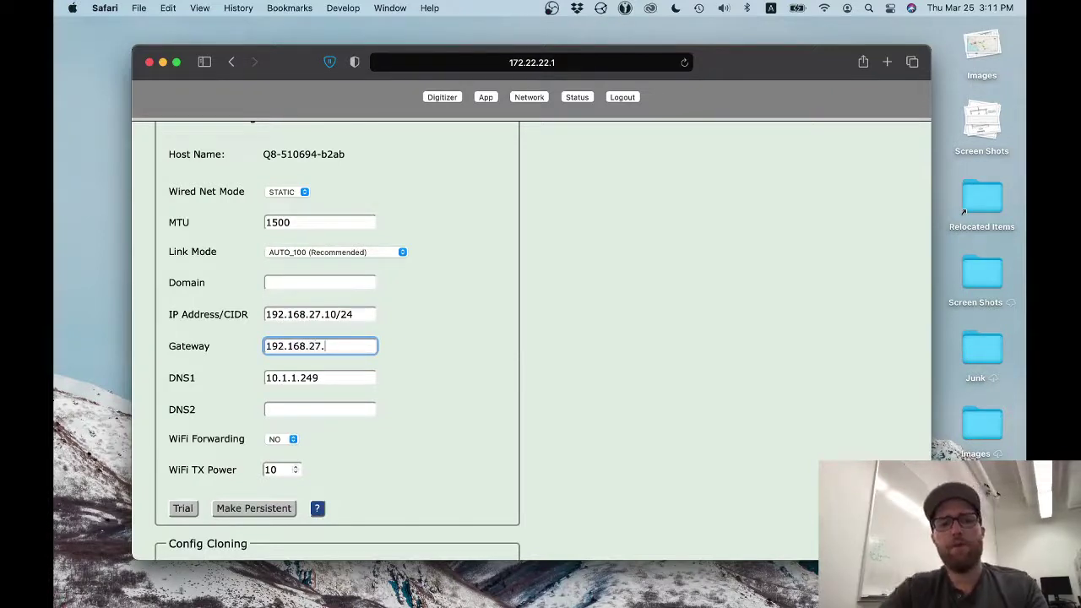
{"action": "type", "text": "1"}
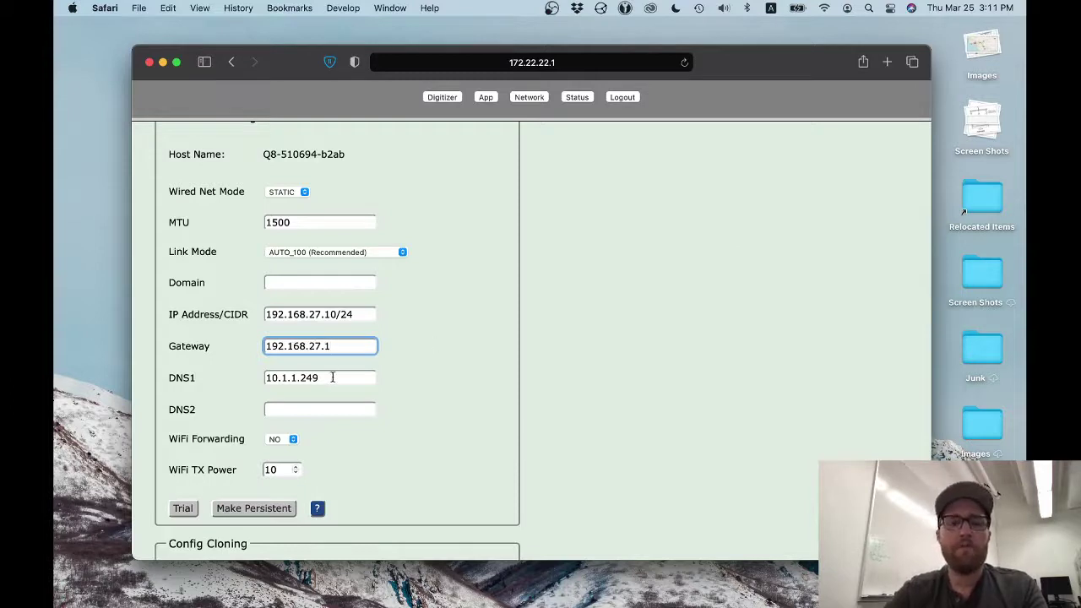
{"action": "left_click", "coordinate": [332, 378]}
{"action": "double_click", "coordinate": [332, 377]}
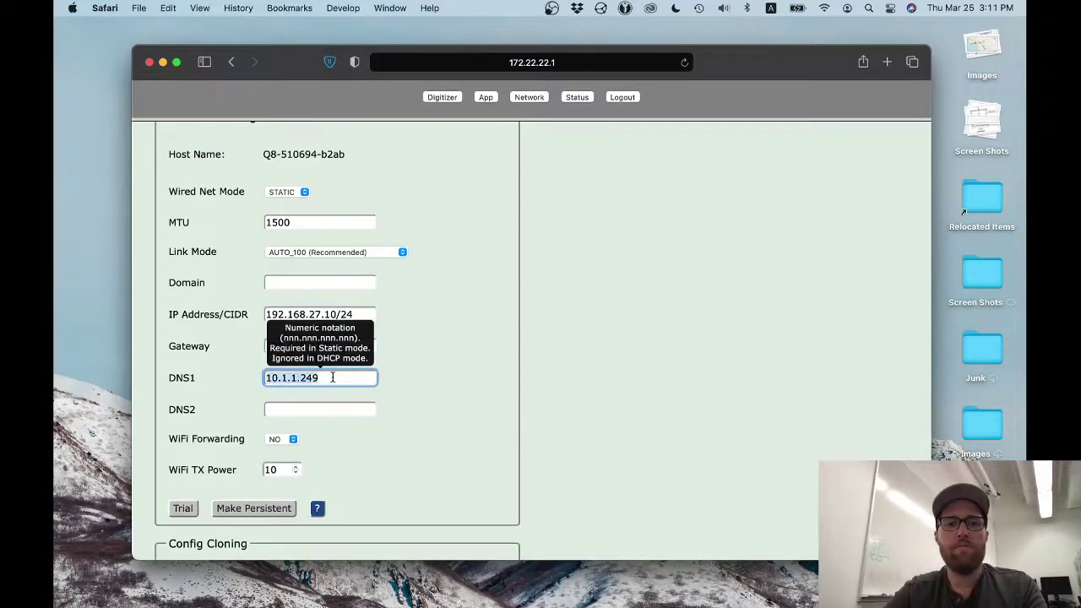
{"action": "left_click", "coordinate": [517, 414]}
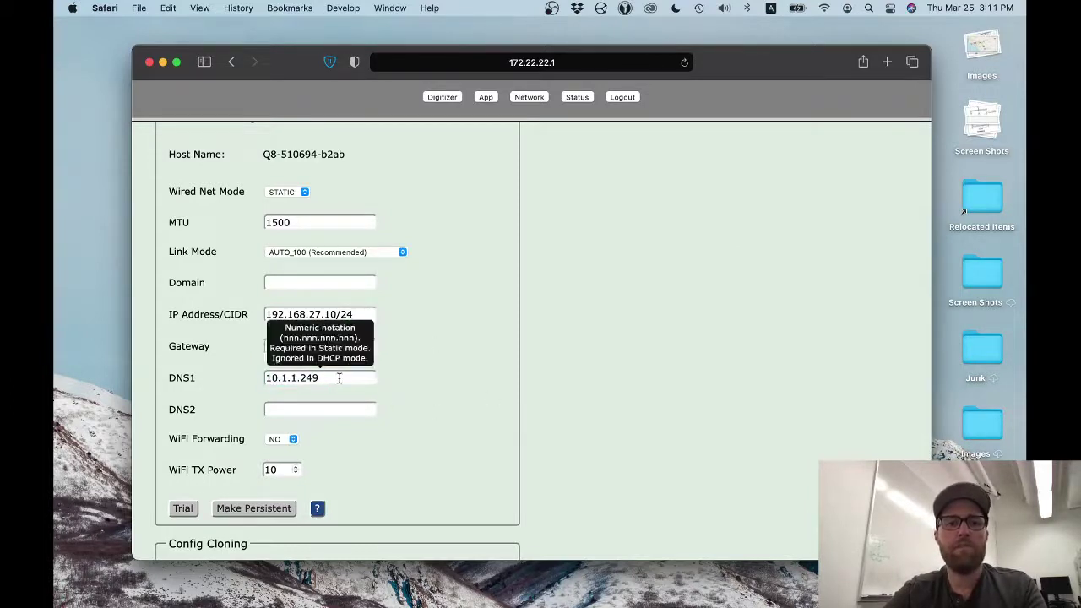
{"action": "double_click", "coordinate": [338, 377]}
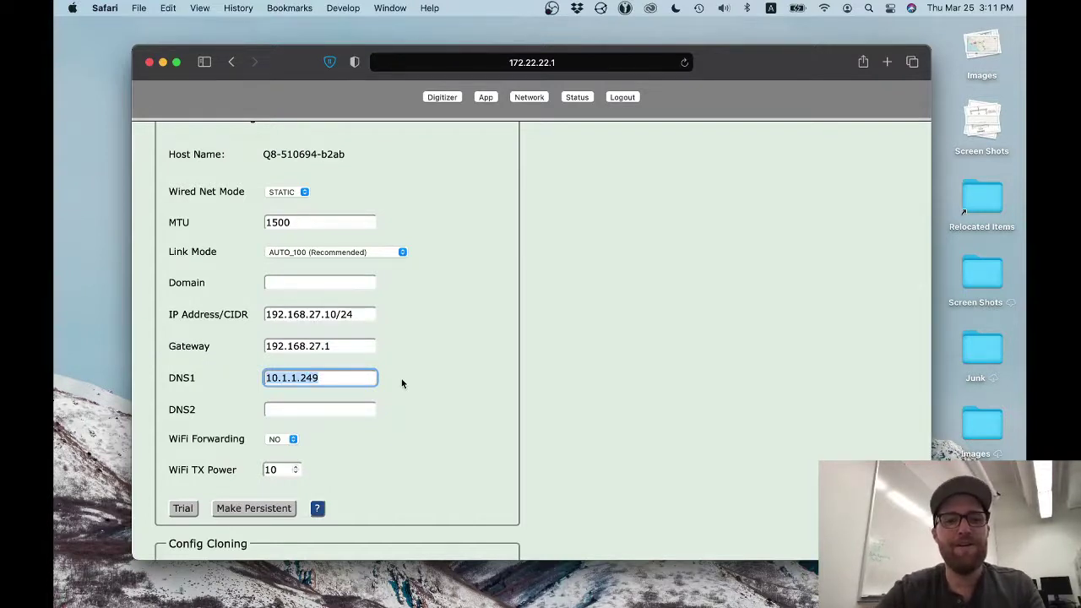
{"action": "type", "text": "192.168.2"}
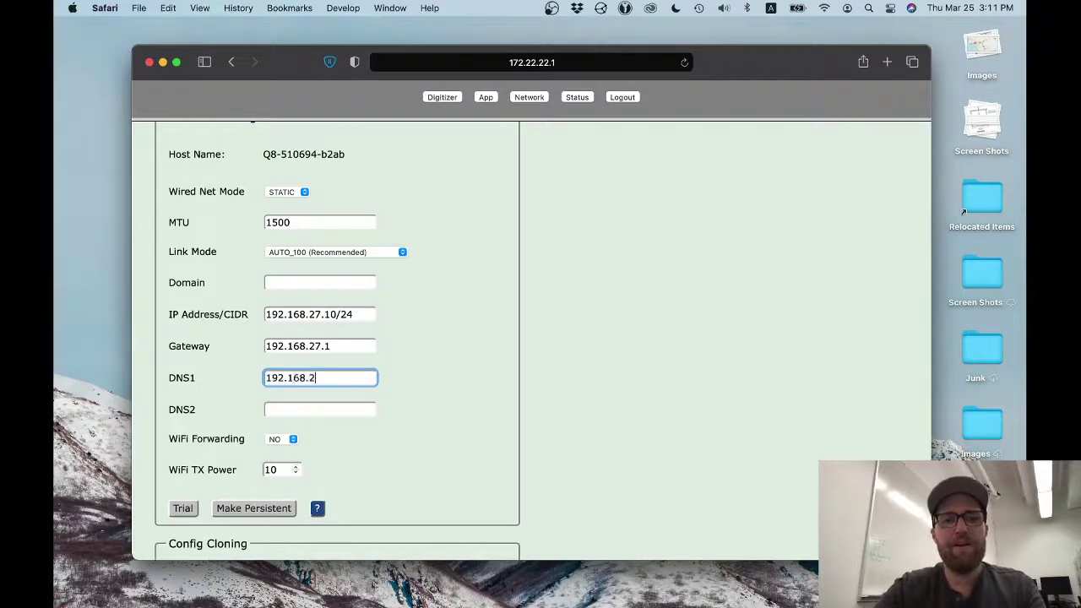
{"action": "type", "text": "7.1"}
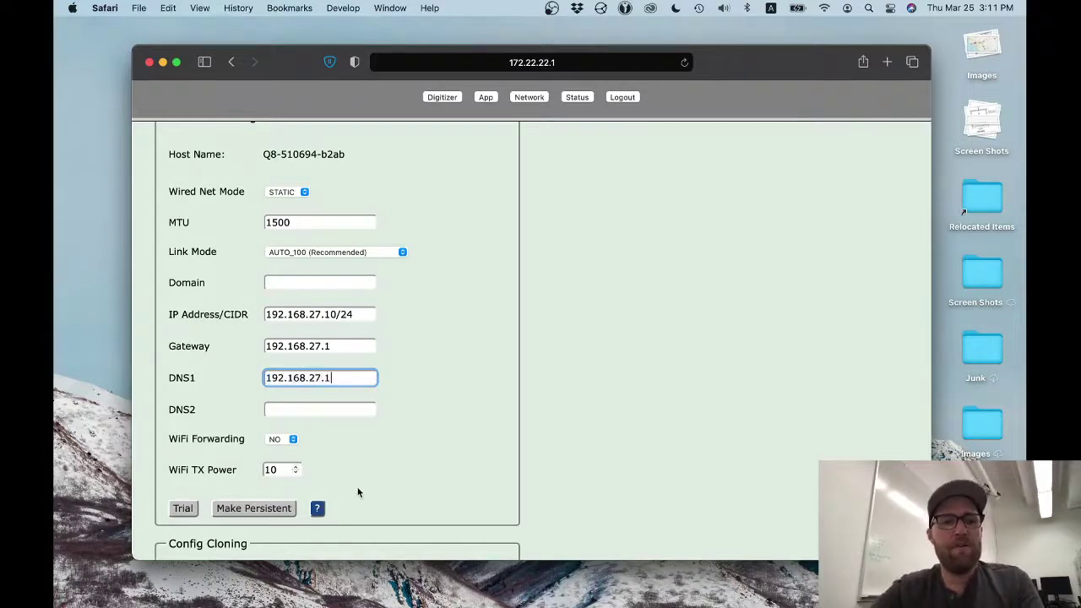
- Scroll to the bottom of Network Settings and save them with Make Persistent
{"action": "scroll", "coordinate": [271, 490], "scroll_direction": "up", "scroll_amount": 2}
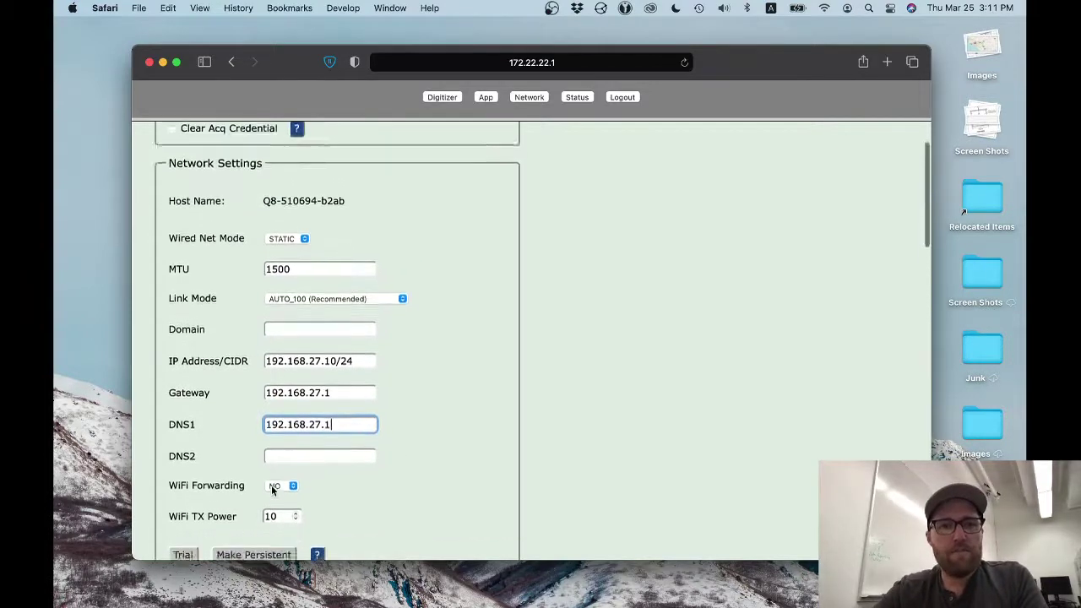
{"action": "scroll", "coordinate": [271, 485], "scroll_direction": "down", "scroll_amount": 1}
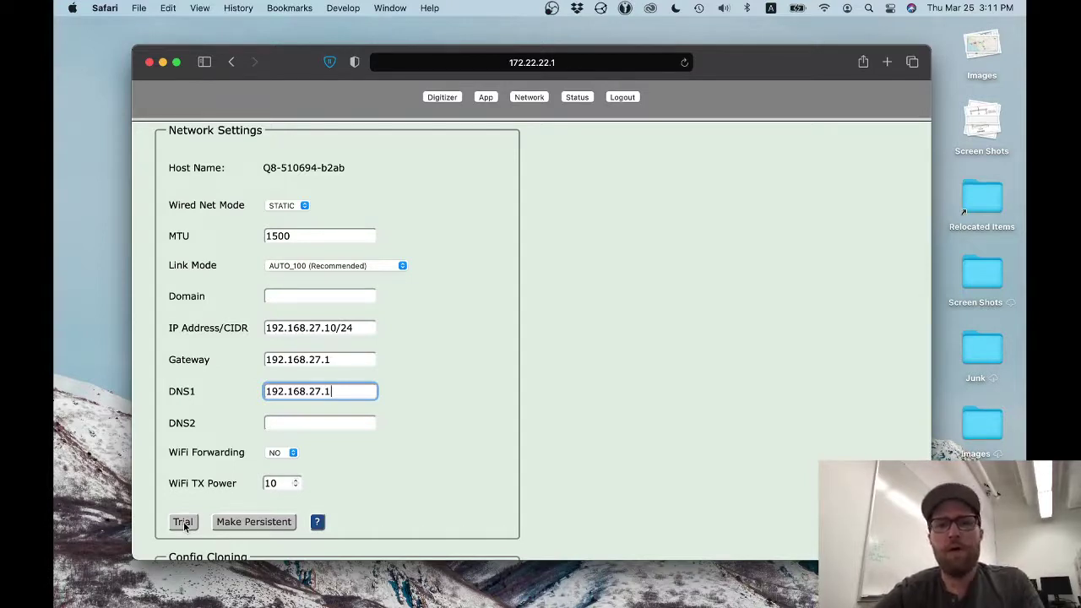
{"action": "mouse_move", "coordinate": [340, 334]}
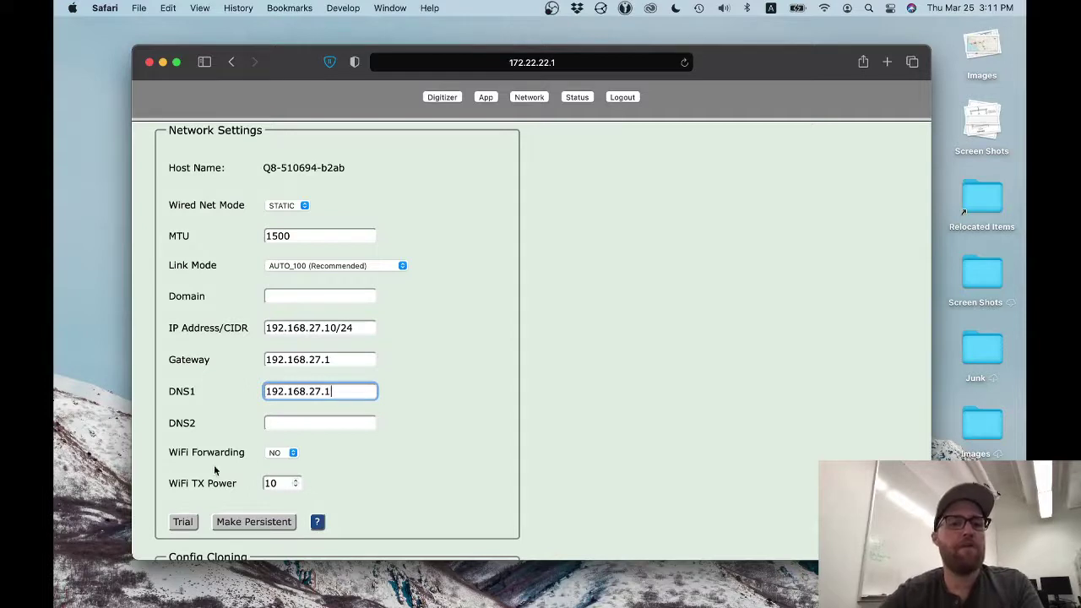
{"action": "left_click", "coordinate": [245, 522]}
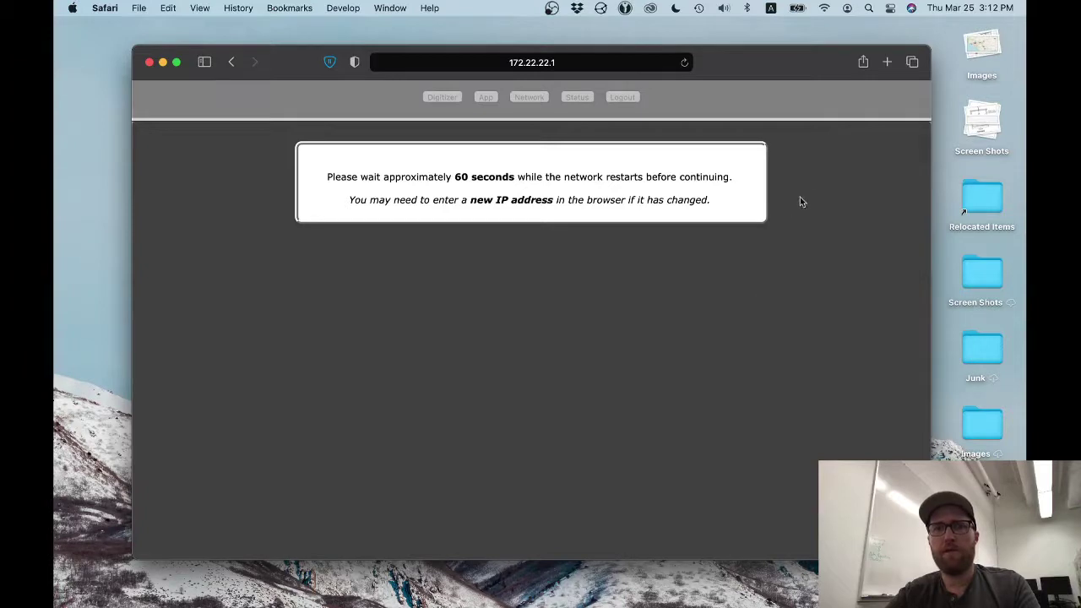
- Check the menu-bar Wi-Fi network list while the Q8 network restarts
{"action": "left_click", "coordinate": [825, 11]}
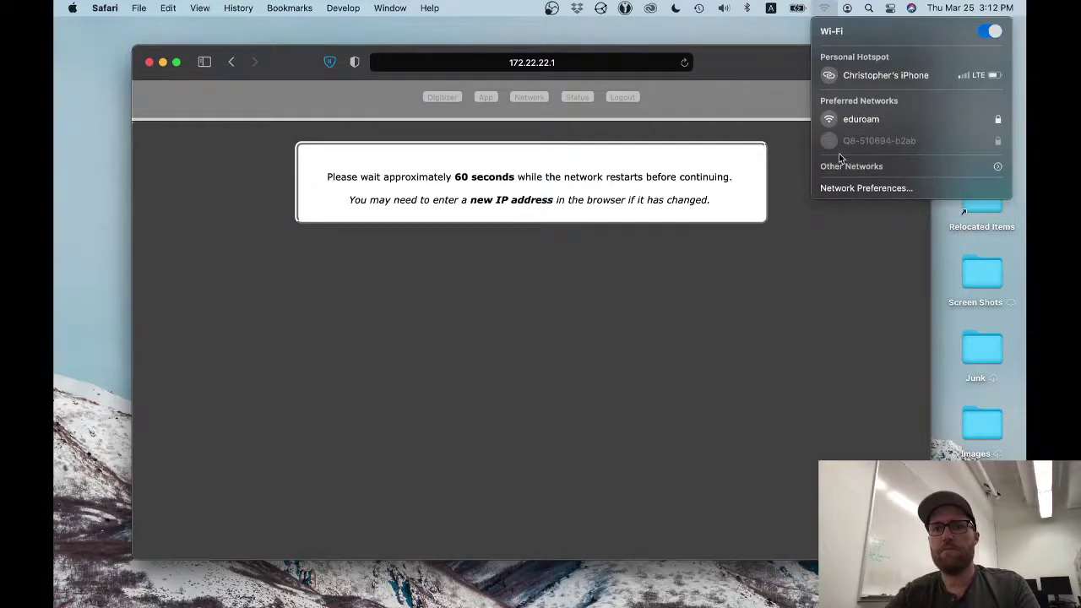
{"action": "left_click", "coordinate": [825, 7]}
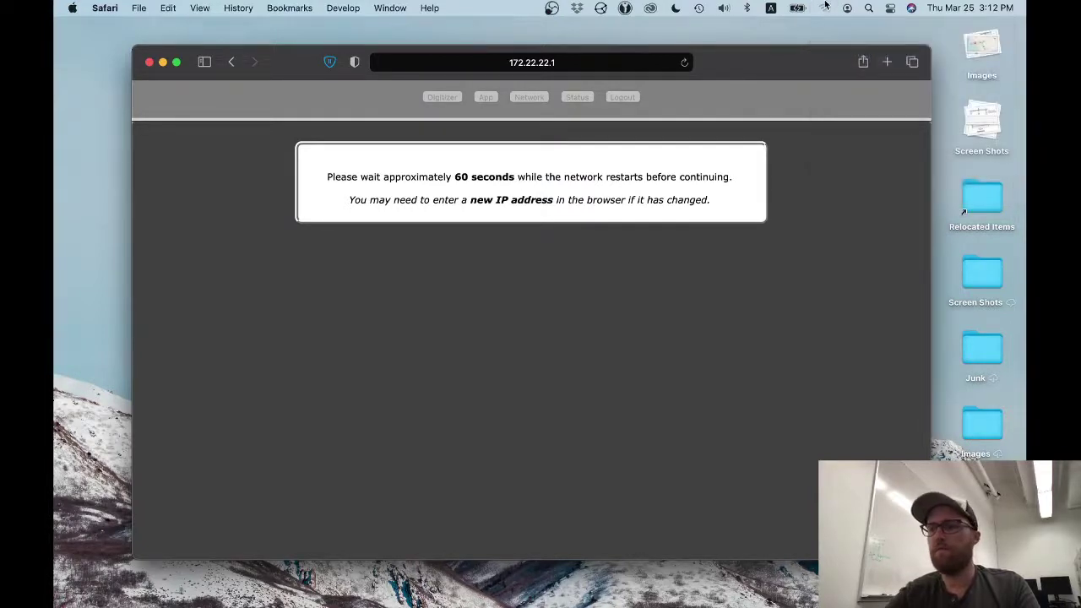
{"action": "left_click", "coordinate": [825, 7]}
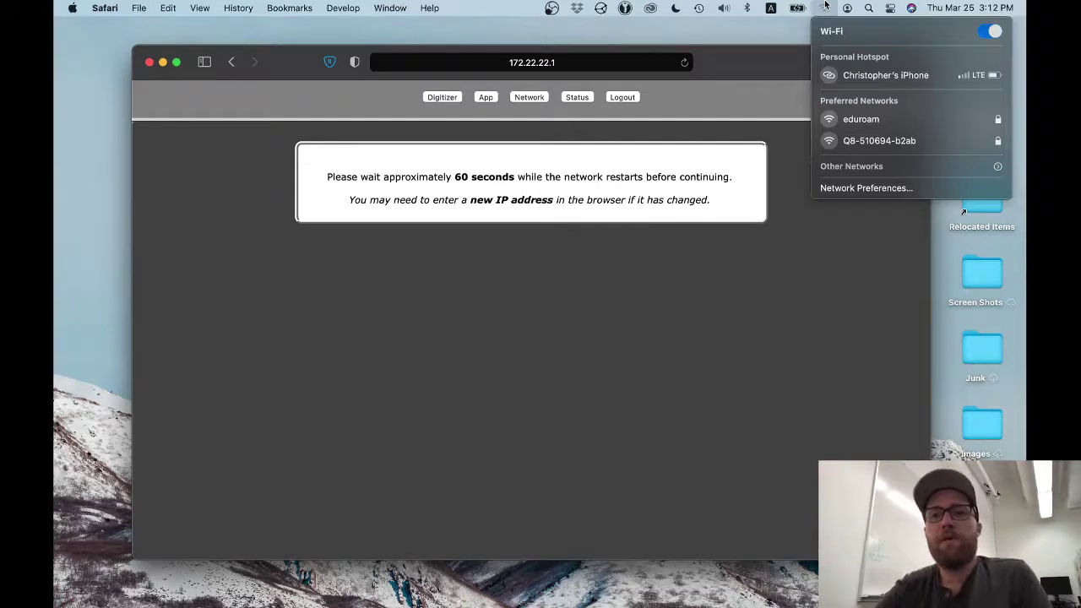
{"action": "left_click", "coordinate": [826, 6]}
- Open System Preferences' Network pane and select the USB 10/100/1000 LAN connection
{"action": "mouse_move", "coordinate": [594, 592]}
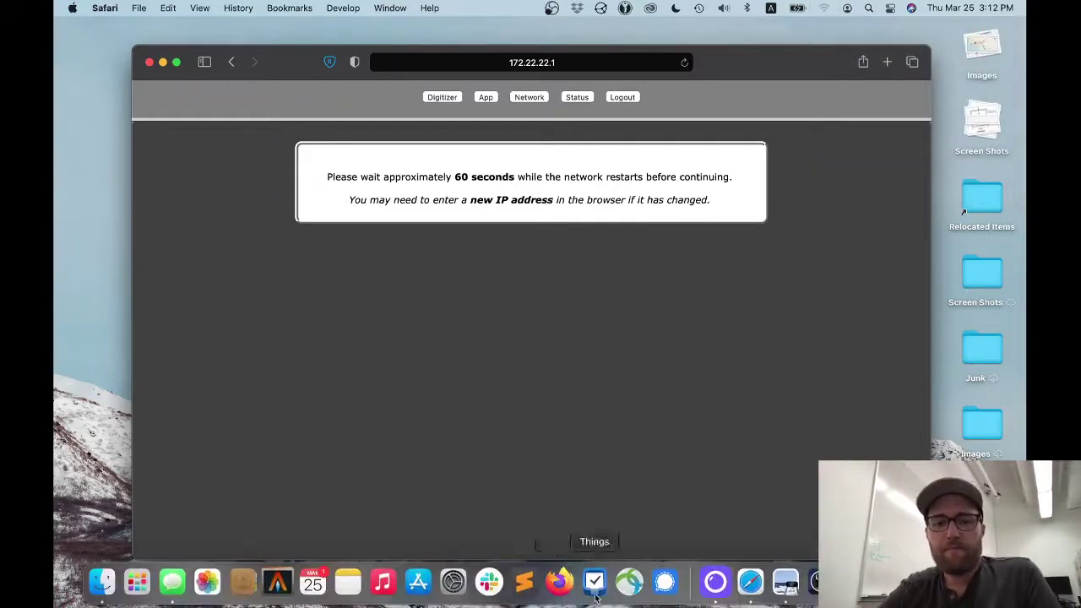
{"action": "left_click", "coordinate": [459, 591]}
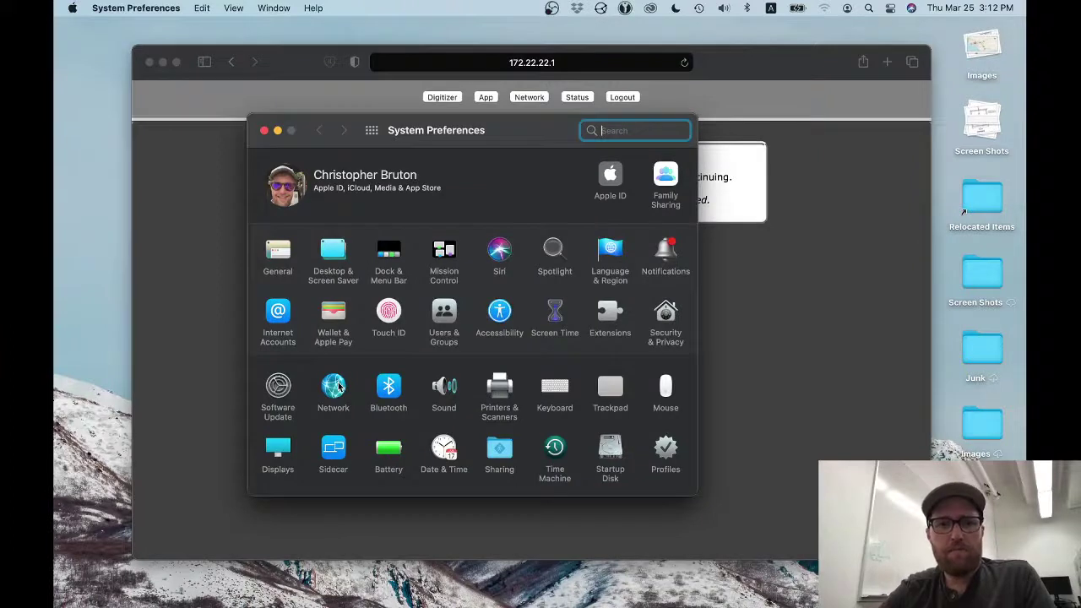
{"action": "left_click", "coordinate": [338, 385]}
{"action": "left_click", "coordinate": [353, 208]}
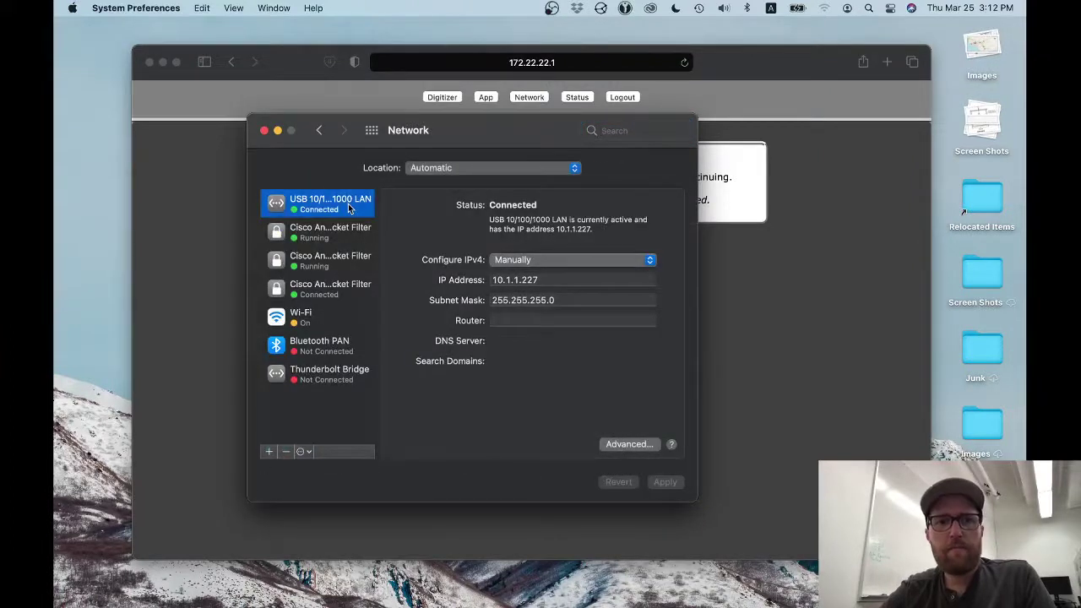
- Keep IPv4 on Manually, enter IP 192.168.27.5 and apply
{"action": "left_click", "coordinate": [590, 284]}
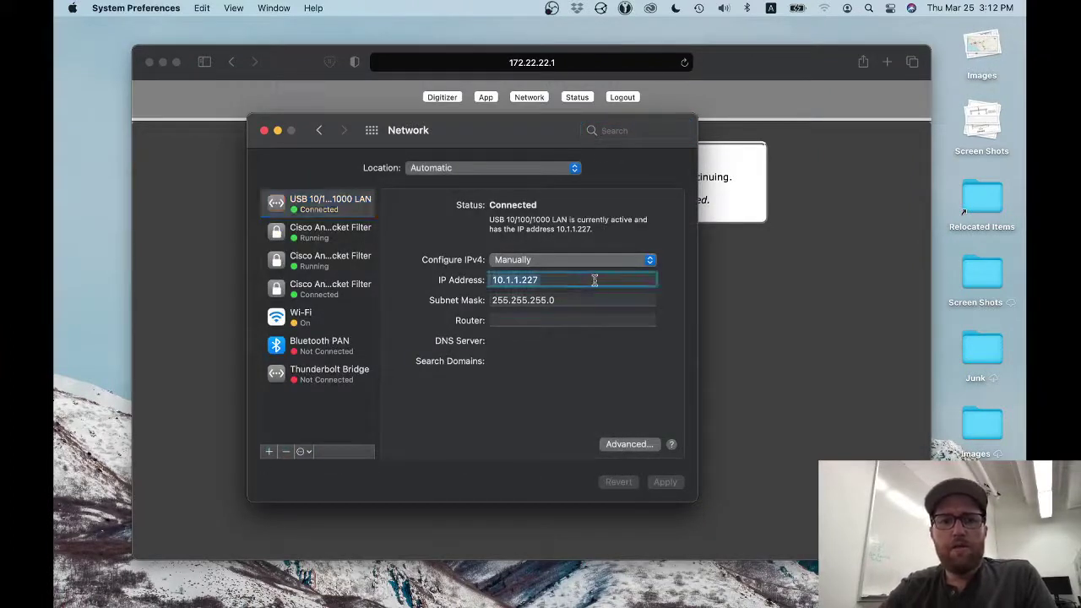
{"action": "left_click", "coordinate": [621, 261]}
{"action": "left_click", "coordinate": [610, 263]}
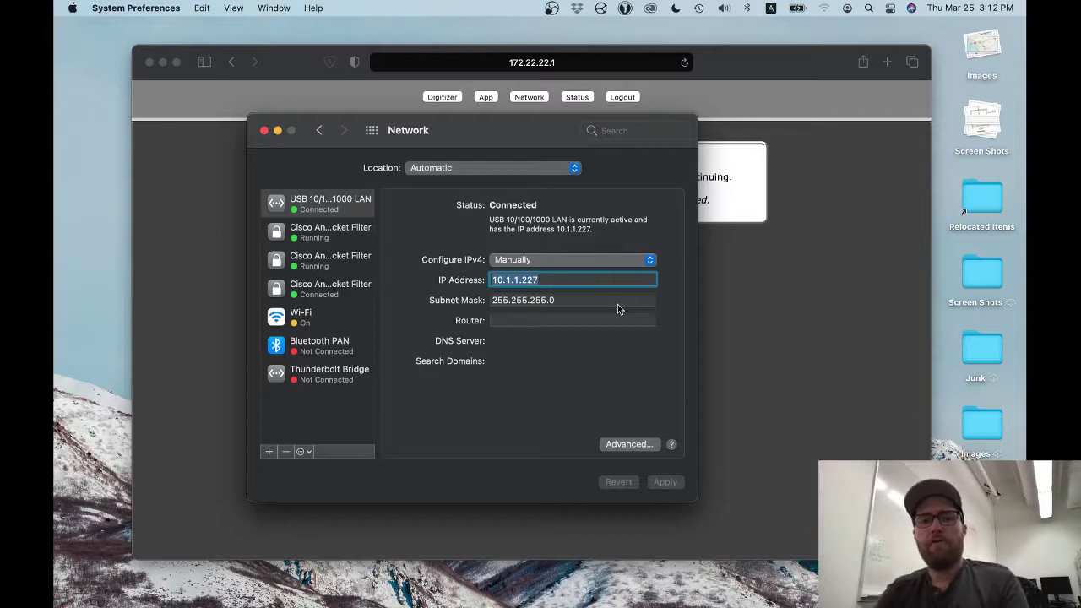
{"action": "type", "text": "192."}
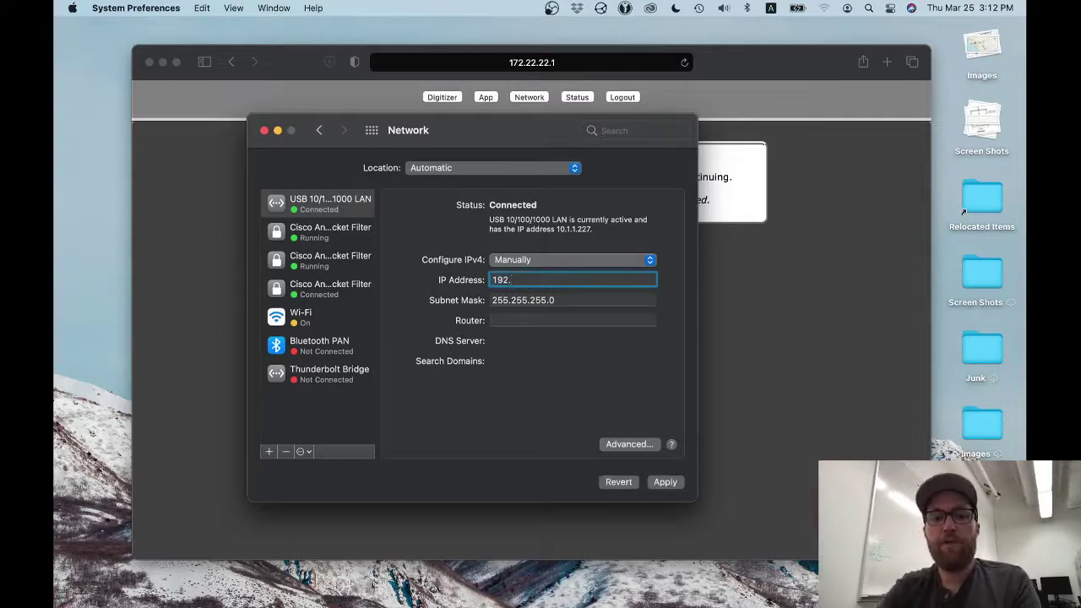
{"action": "type", "text": "168.2"}
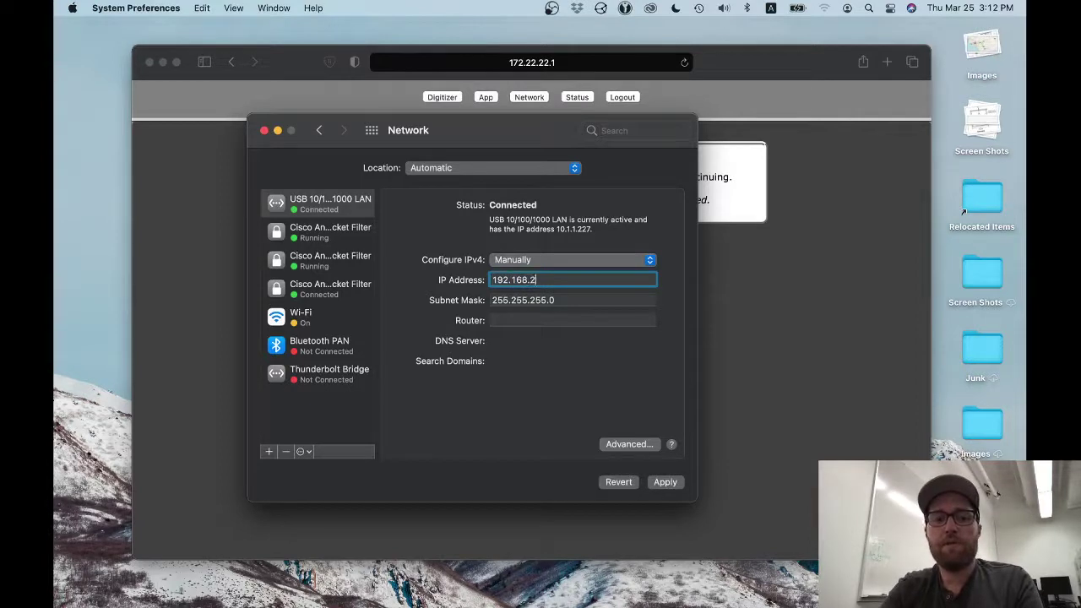
{"action": "type", "text": "7."}
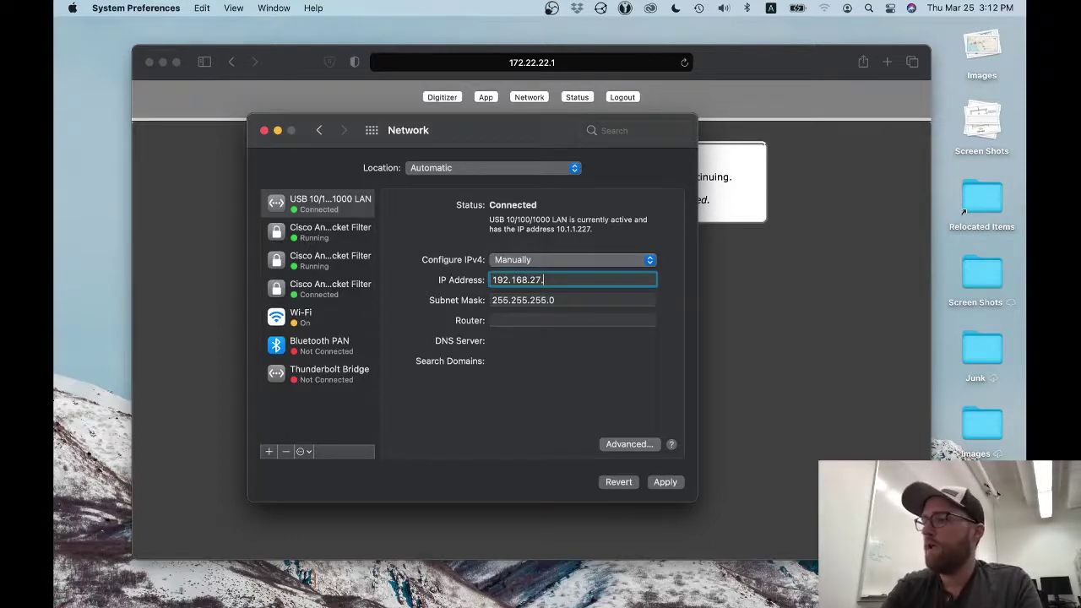
{"action": "type", "text": "5"}
{"action": "left_click", "coordinate": [624, 302]}
{"action": "left_click", "coordinate": [653, 482]}
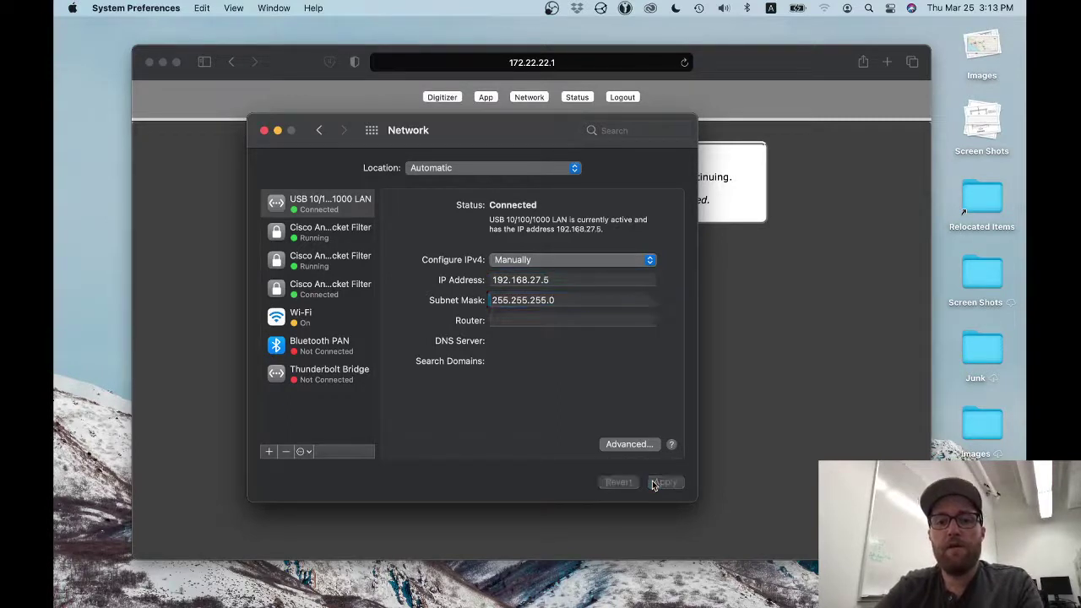
- Load 192.168.27.10 in Safari and confirm the page lists that LAN address
{"action": "left_click", "coordinate": [799, 420]}
{"action": "left_click", "coordinate": [595, 63]}
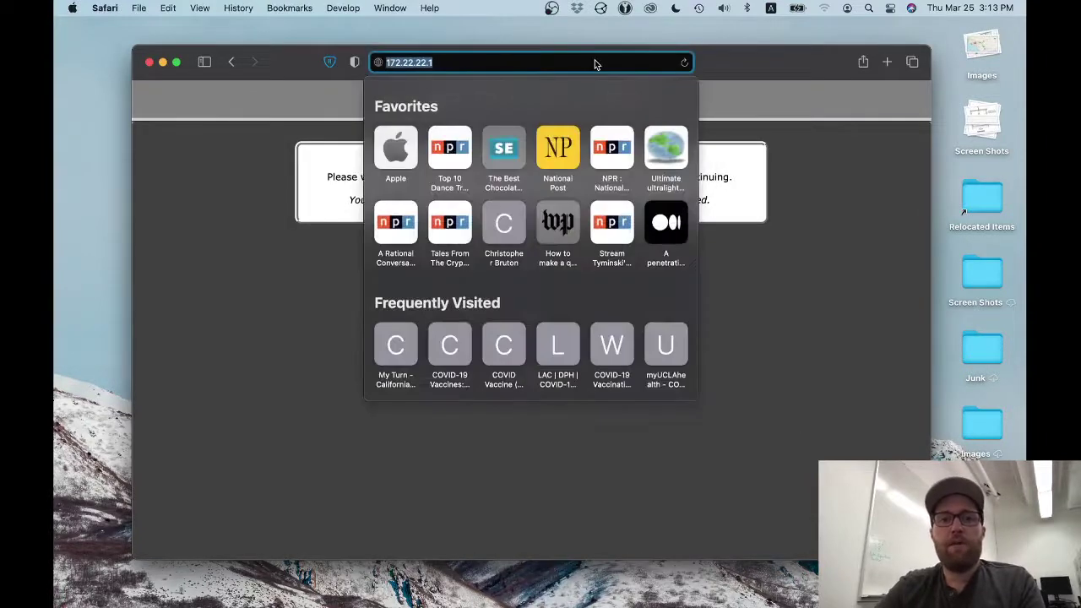
{"action": "type", "text": "192.168.2"}
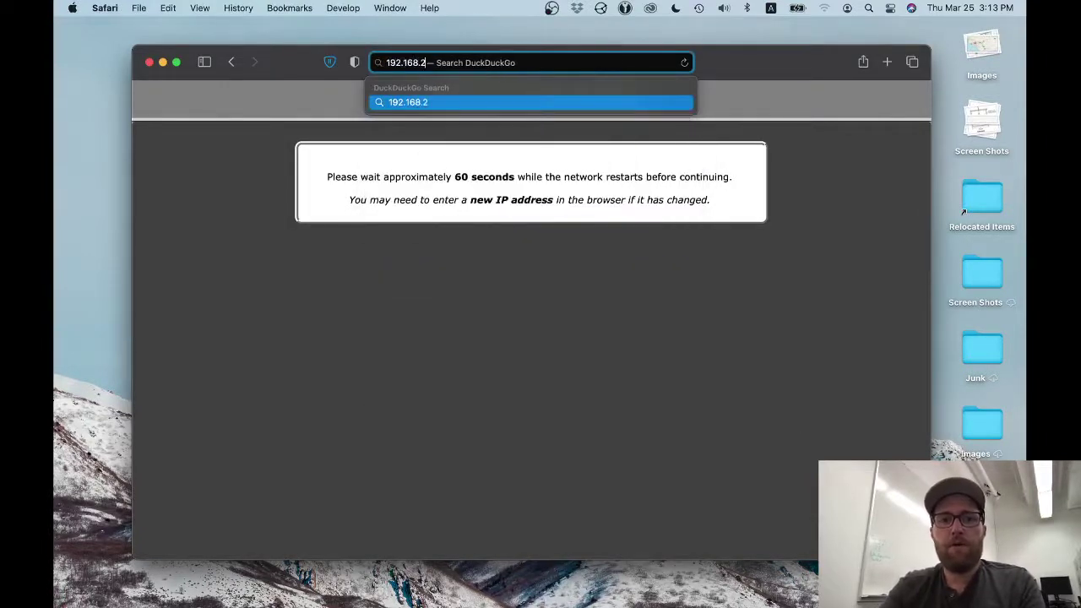
{"action": "type", "text": "7.10"}
{"action": "key", "text": "Return"}
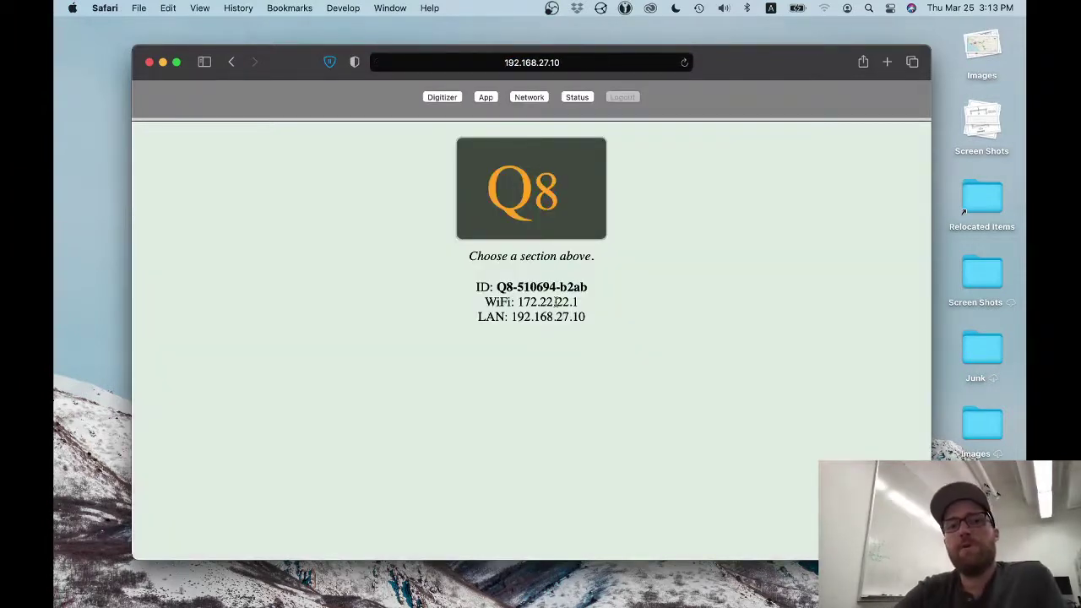
{"action": "left_click_drag", "start_coordinate": [511, 316], "coordinate": [596, 315]}
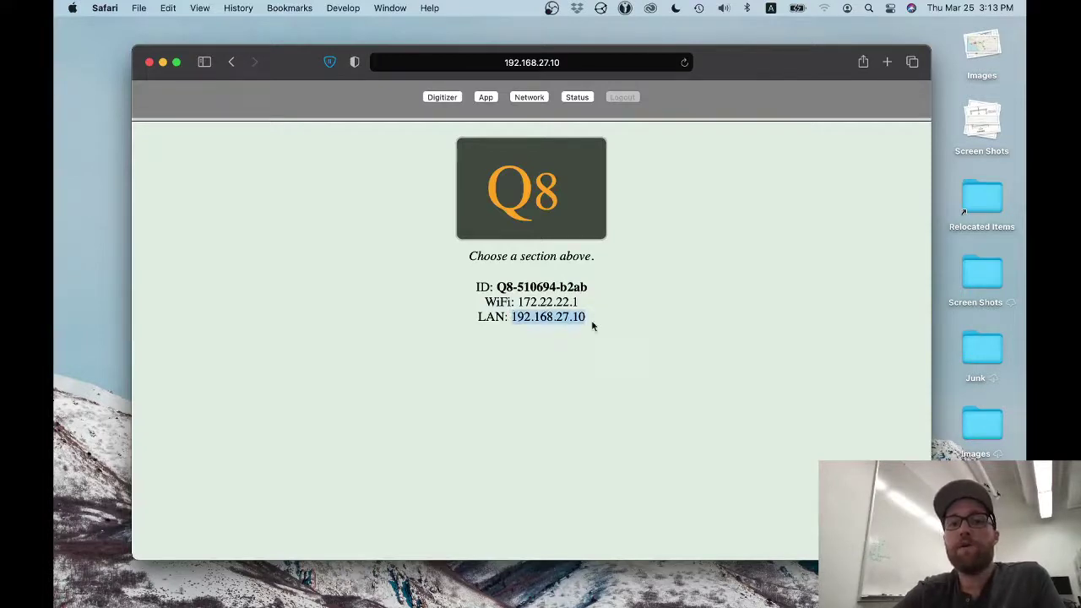
{"action": "left_click", "coordinate": [556, 364]}
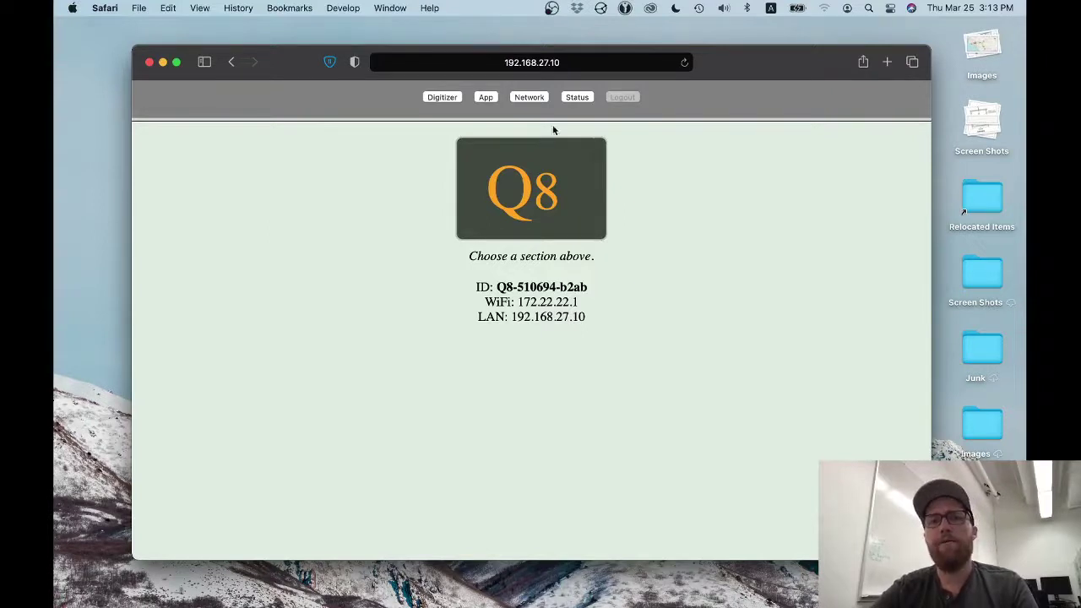
- Append /Q/security.html to the Q8 address and load it
{"action": "left_click", "coordinate": [591, 60]}
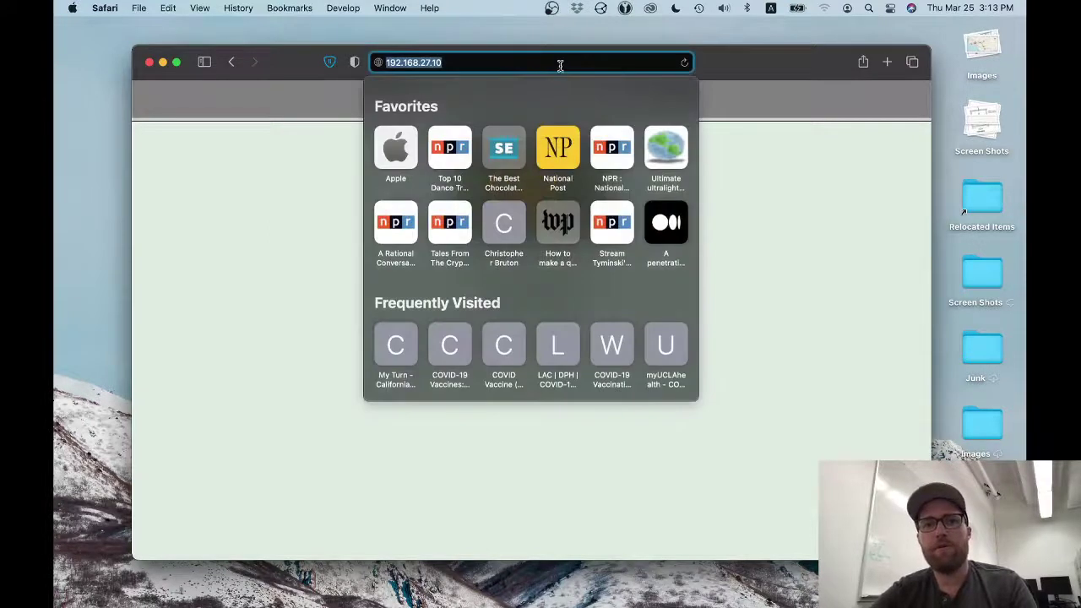
{"action": "left_click", "coordinate": [559, 65]}
{"action": "type", "text": "/"}
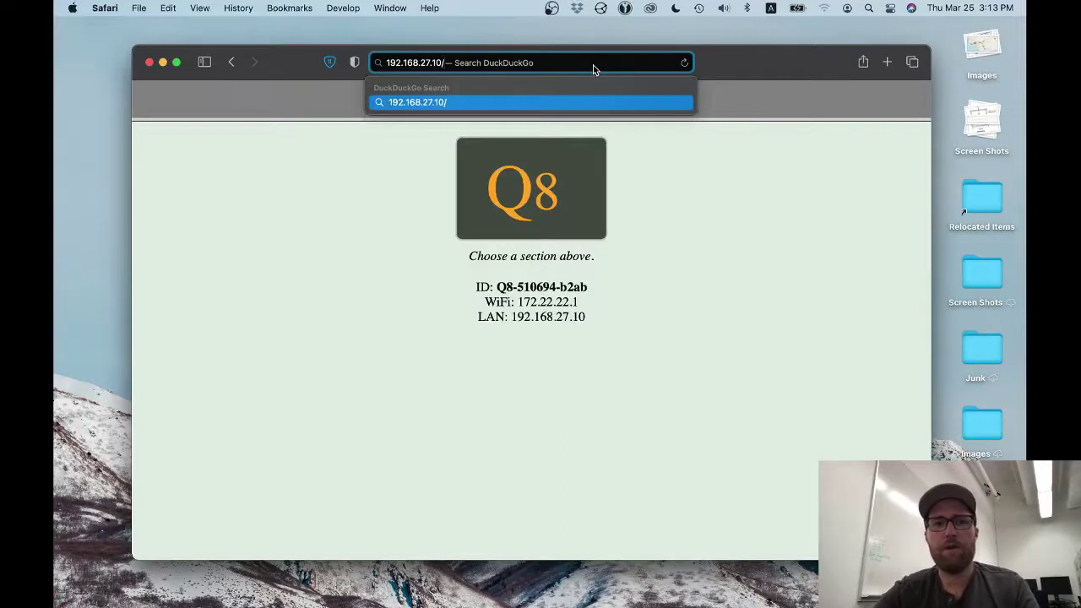
{"action": "type", "text": "Q/securit"}
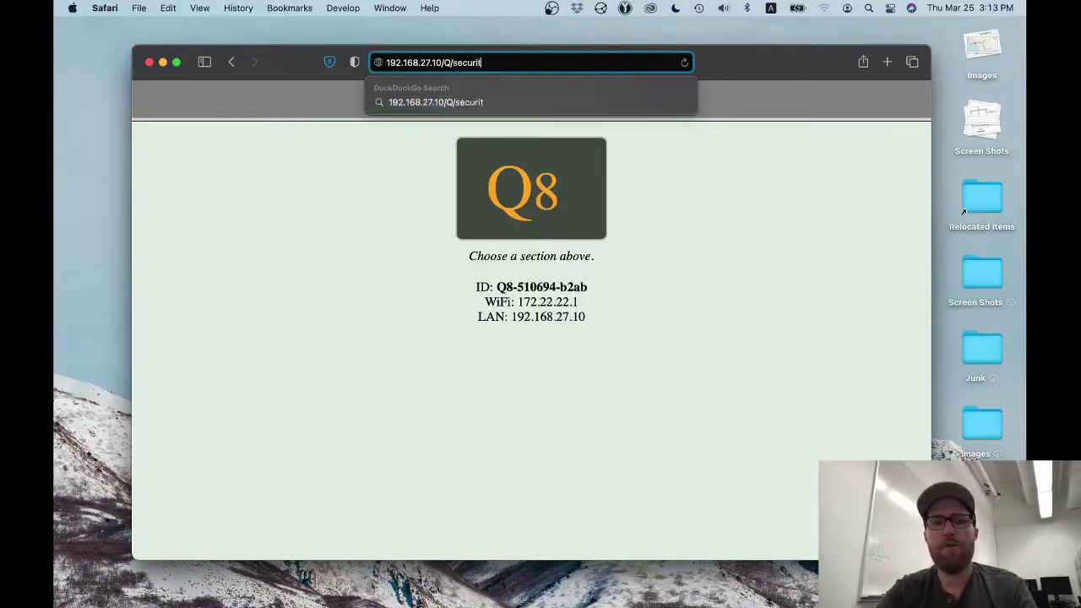
{"action": "type", "text": "y.html"}
{"action": "key", "text": "Return"}
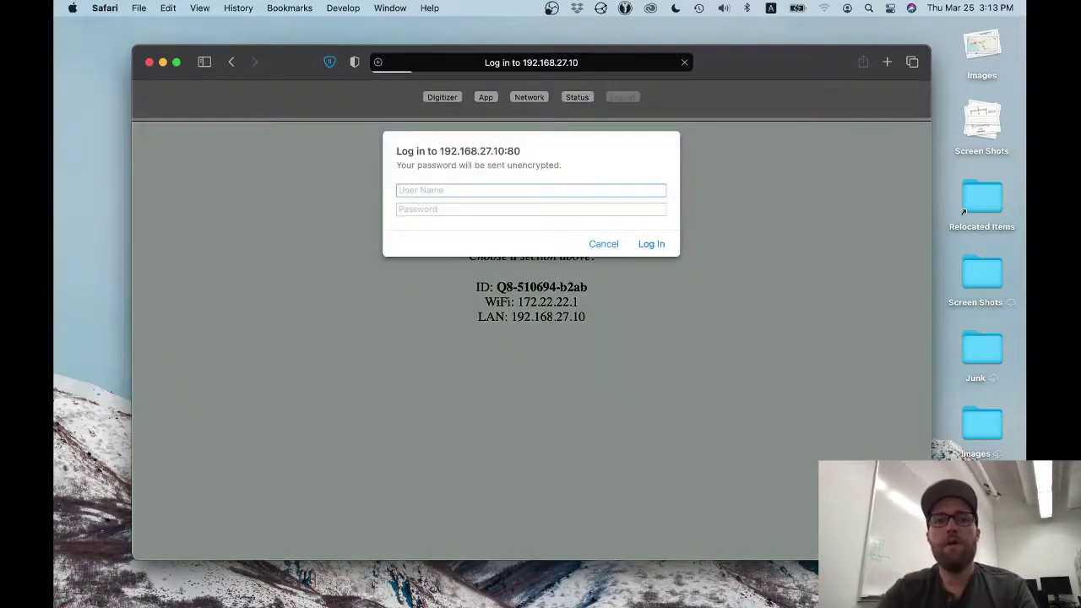
- Log in as admin with the account password
{"action": "type", "text": "admin"}
{"action": "key", "text": "Tab"}
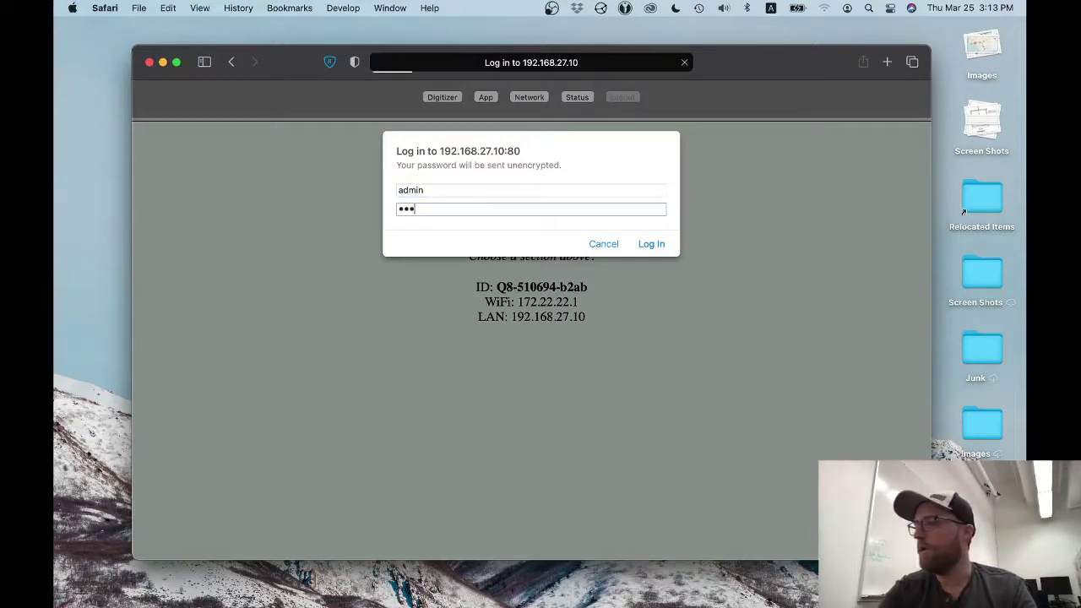
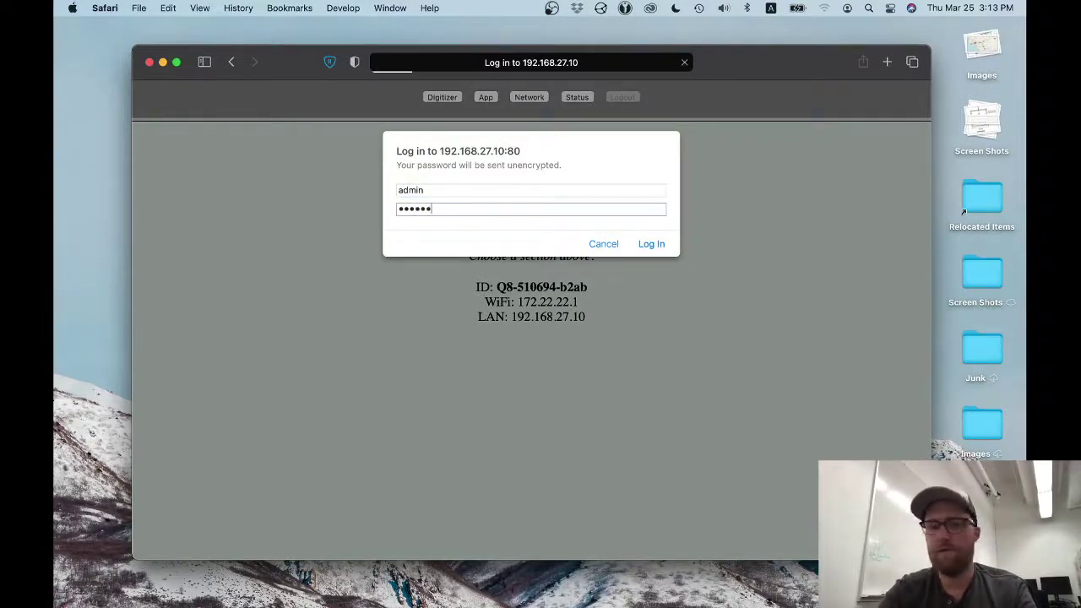
{"action": "key", "text": "Return"}
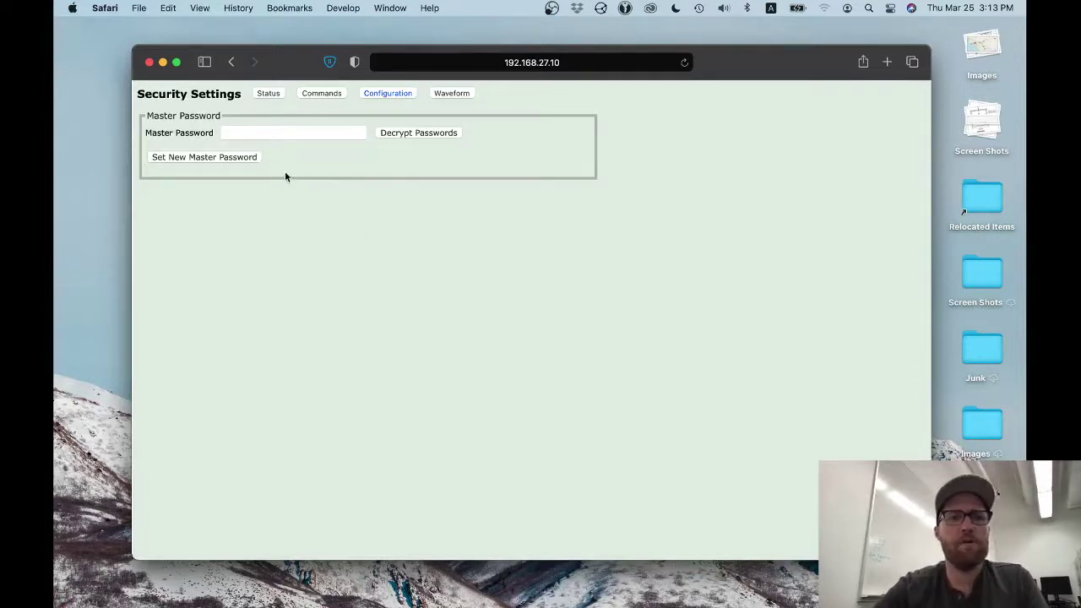
- Enter the master password and use Decrypt Passwords to reveal the stored settings
{"action": "left_click", "coordinate": [306, 132]}
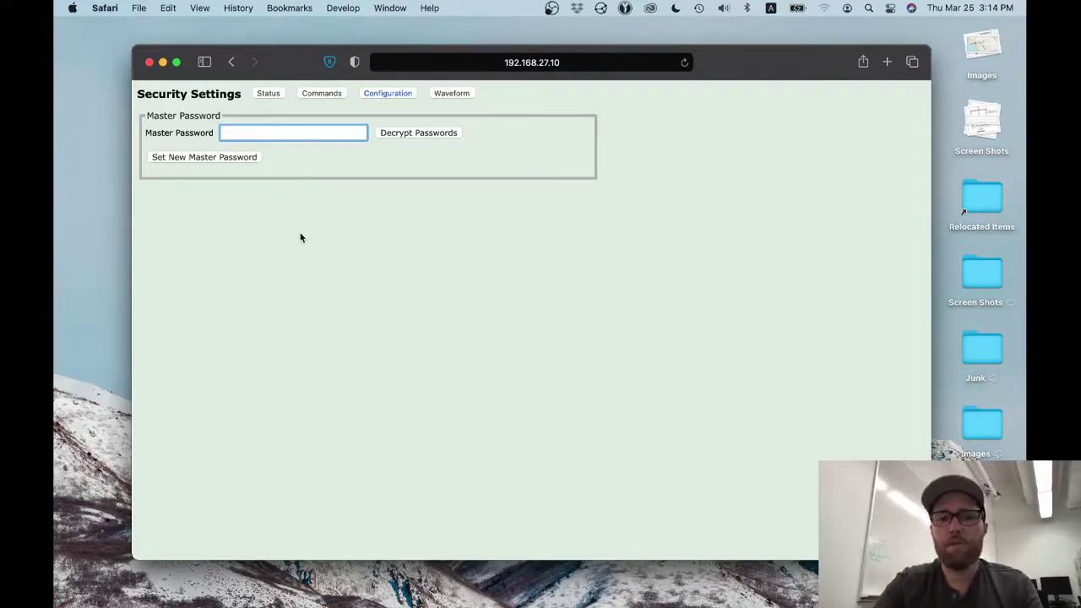
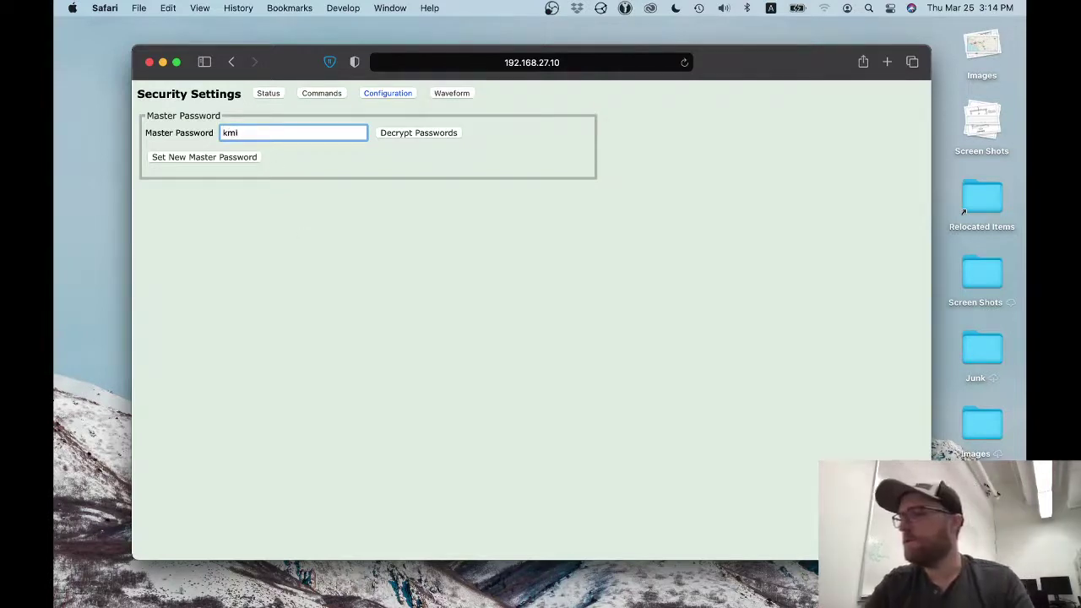
{"action": "key", "text": "super+l"}
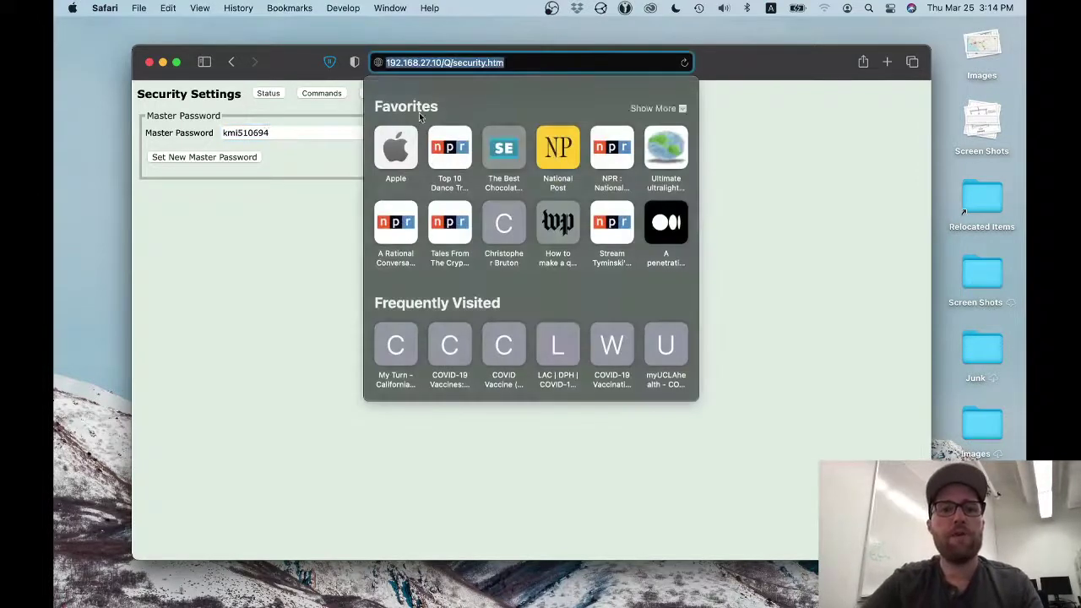
{"action": "left_click", "coordinate": [257, 338]}
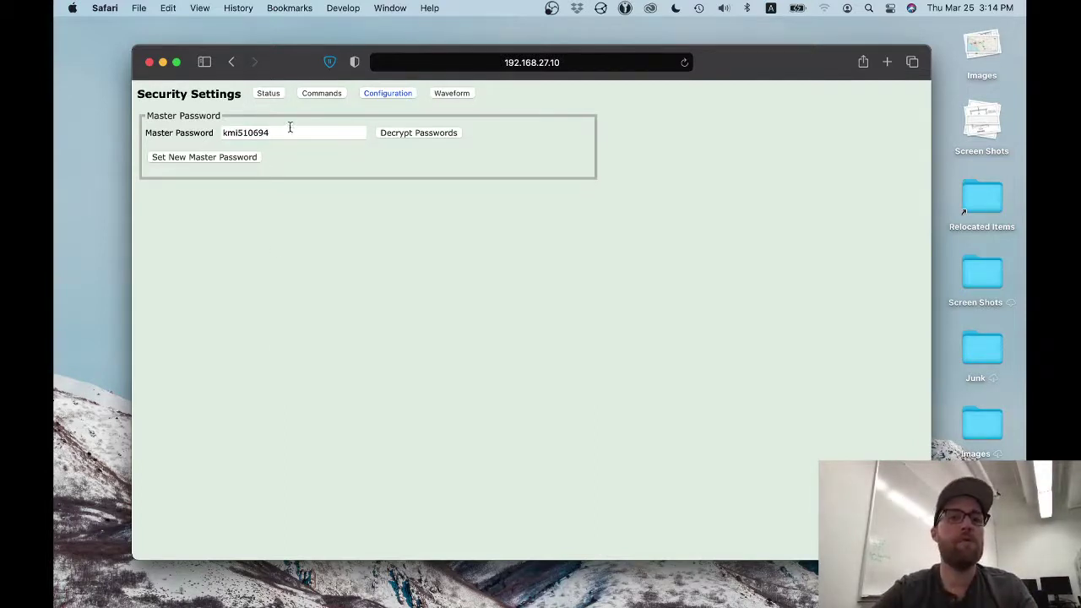
{"action": "left_click", "coordinate": [238, 161]}
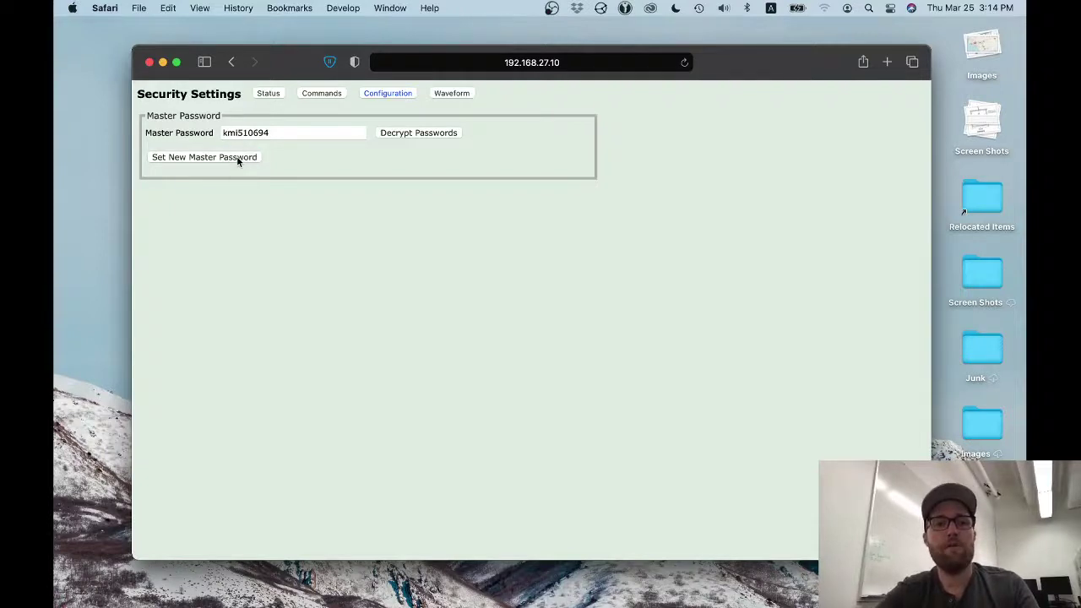
{"action": "left_click", "coordinate": [237, 159]}
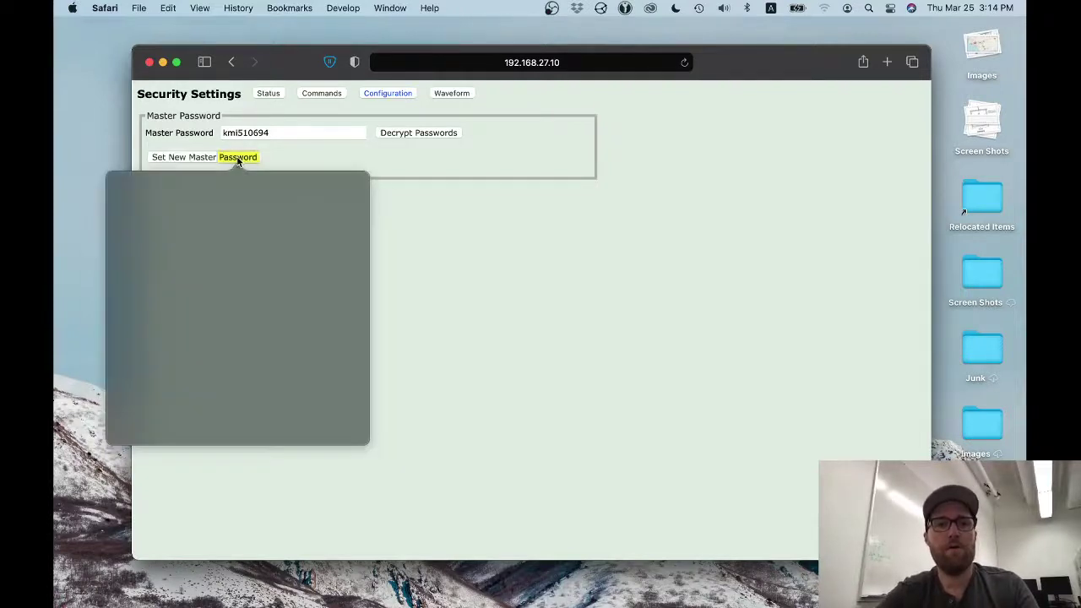
{"action": "left_click", "coordinate": [349, 145]}
{"action": "left_click", "coordinate": [195, 158]}
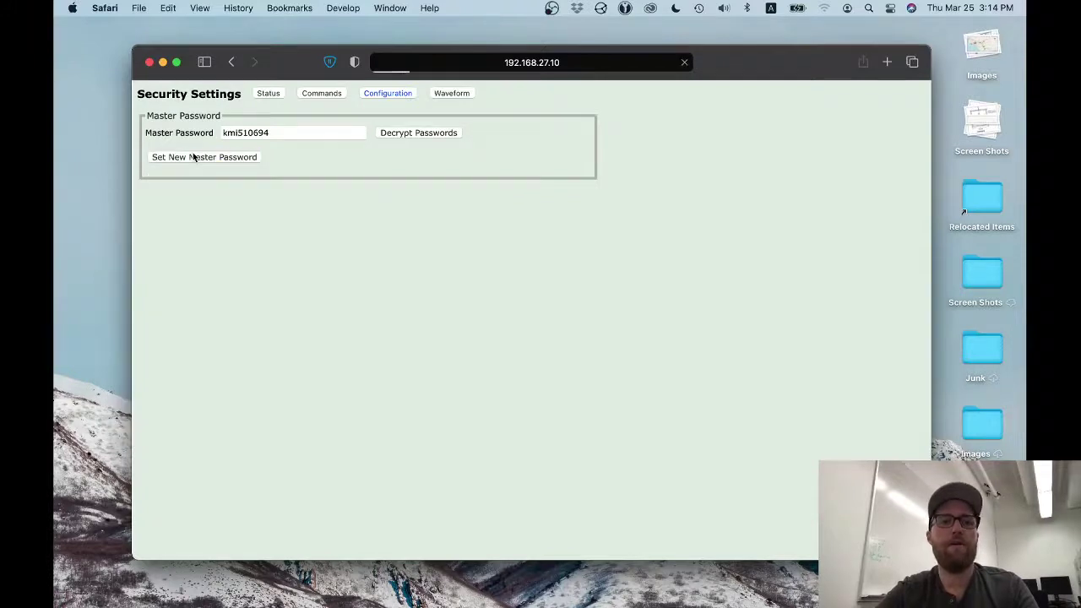
{"action": "left_click", "coordinate": [343, 133]}
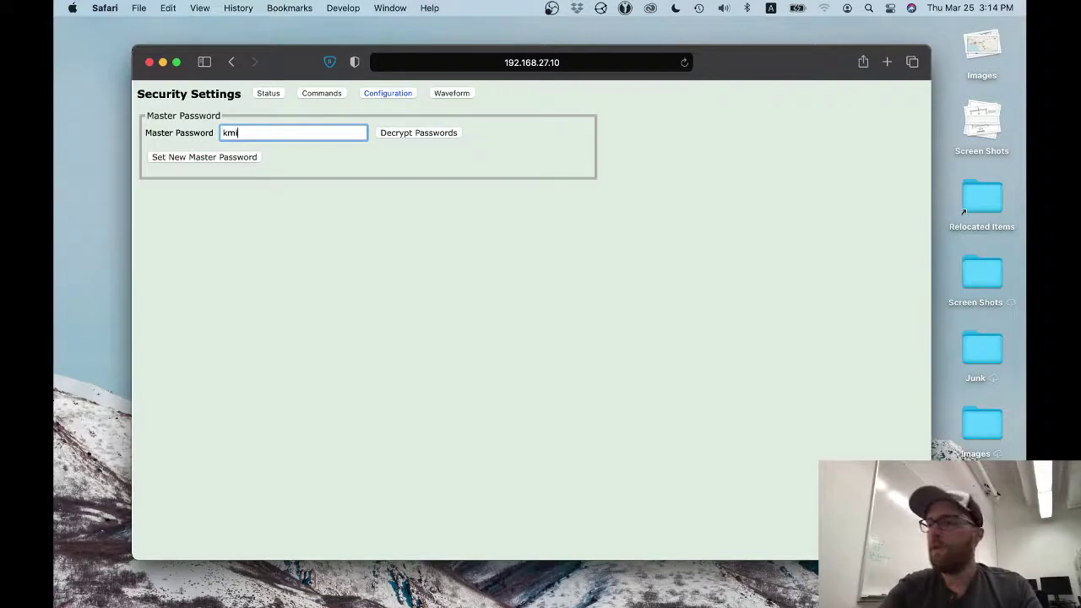
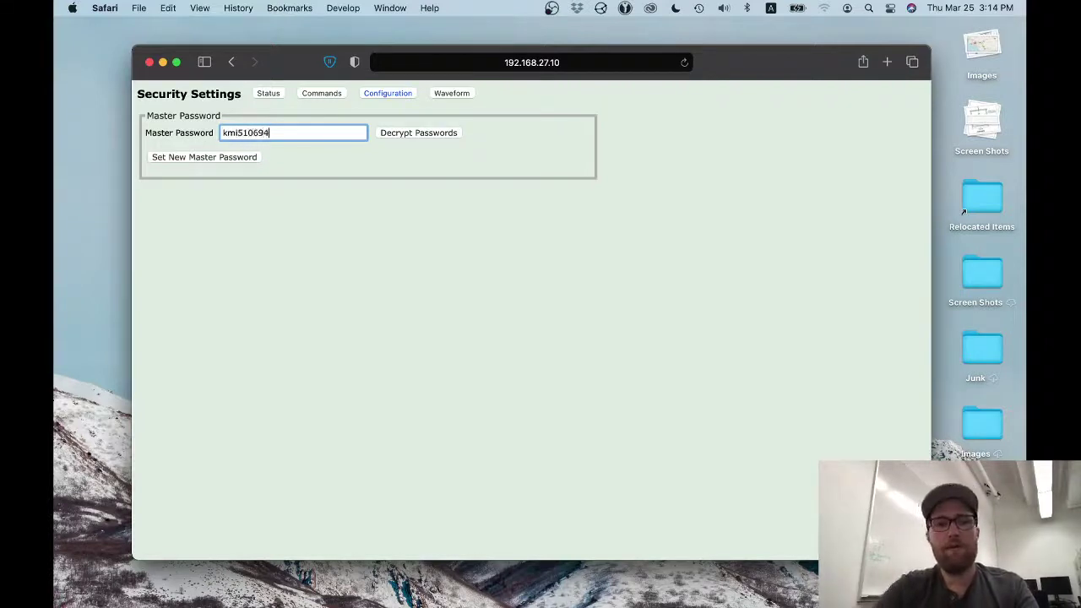
{"action": "left_click", "coordinate": [441, 135]}
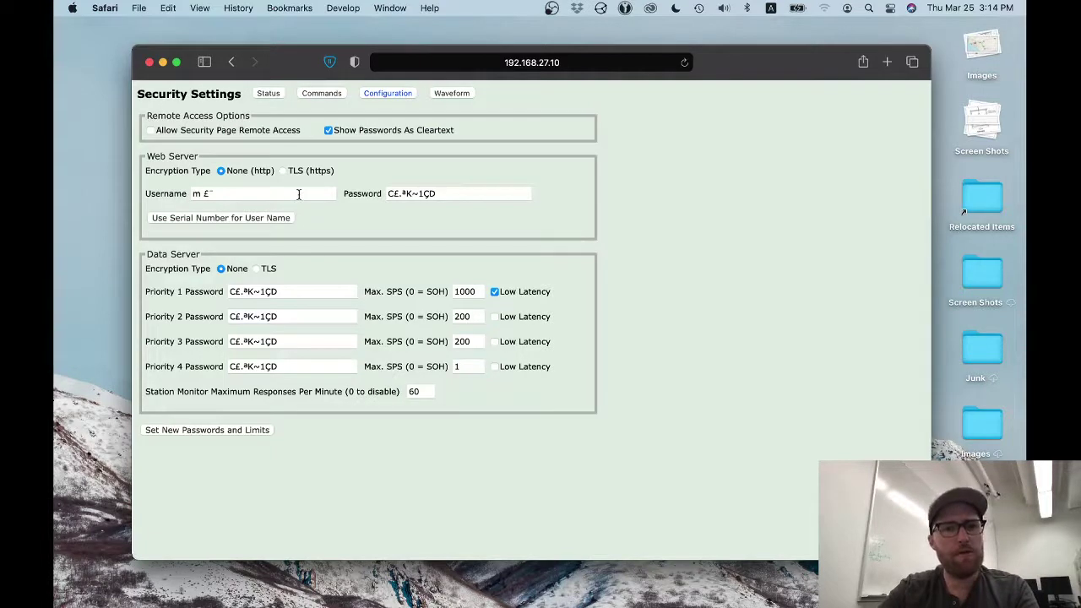
{"action": "left_click", "coordinate": [454, 192]}
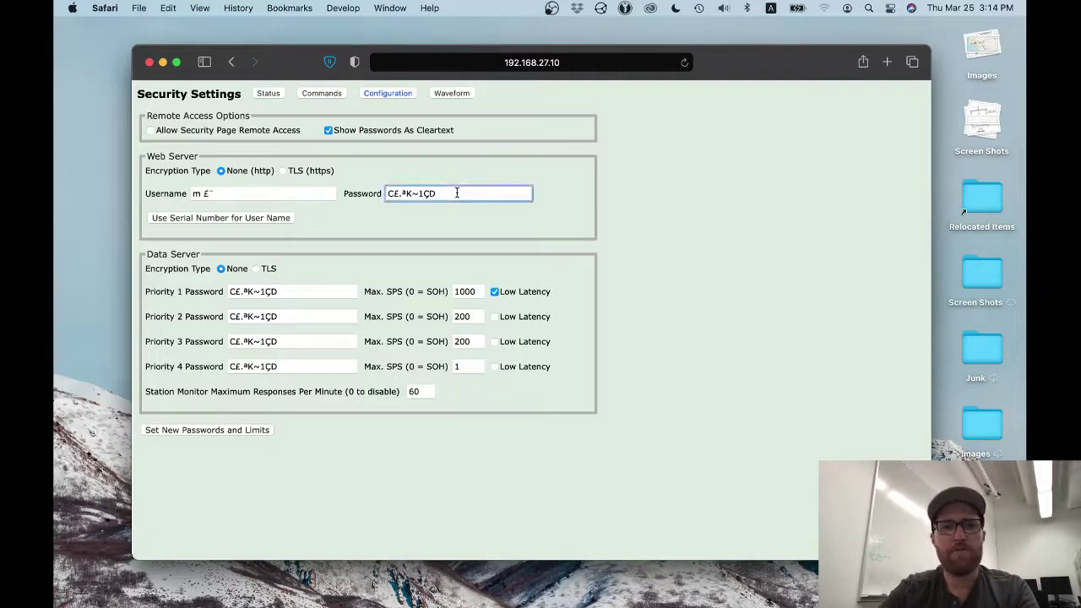
{"action": "triple_click", "coordinate": [455, 192]}
{"action": "left_click", "coordinate": [335, 194]}
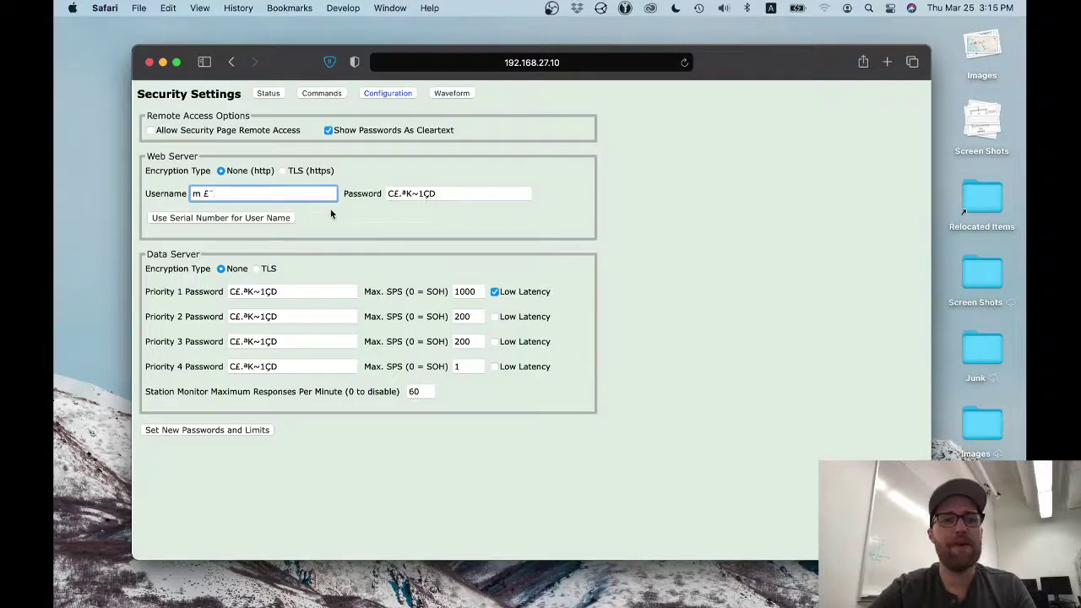
{"action": "left_click", "coordinate": [303, 292]}
{"action": "triple_click", "coordinate": [303, 292]}
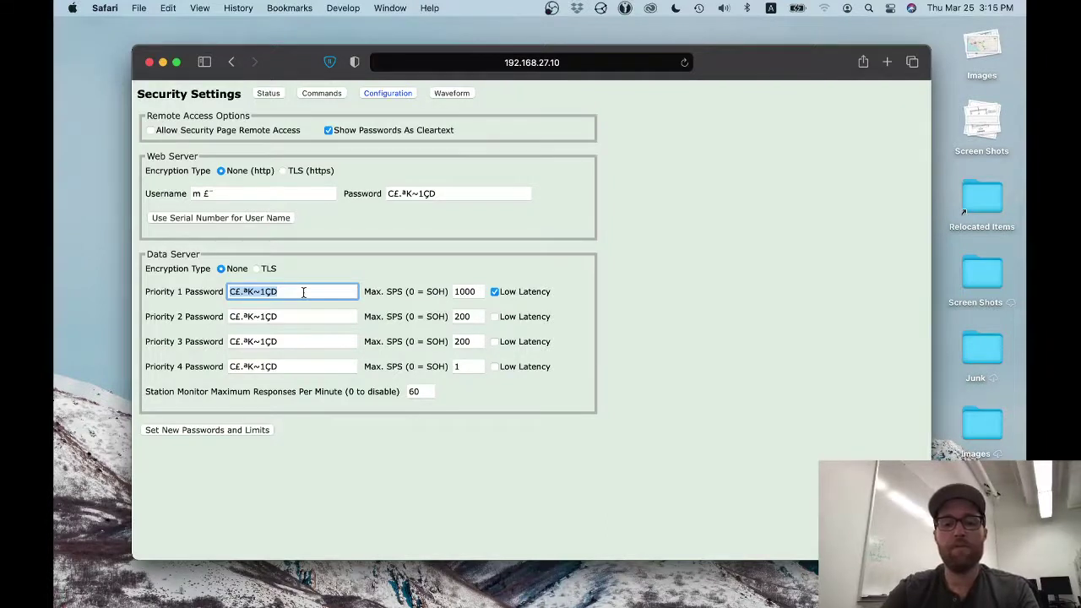
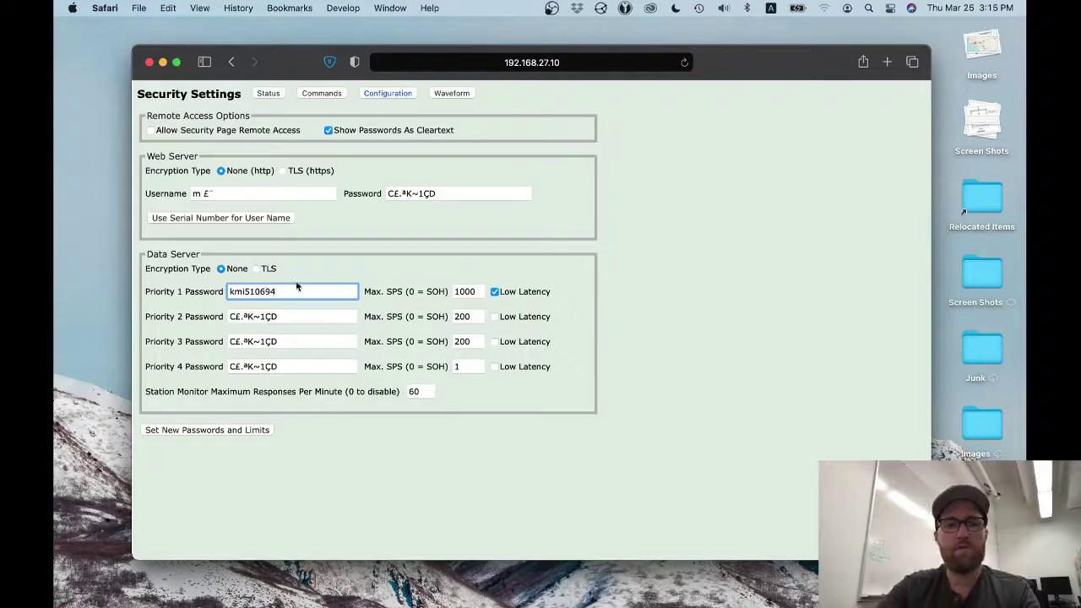
- Type the master password into Priority 1, then paste it into Priority 2, 3 and 4
{"action": "key", "text": "super+a"}
{"action": "key", "text": "super+c"}
{"action": "left_click", "coordinate": [289, 317]}
{"action": "key", "text": "super+a"}
{"action": "key", "text": "super+v"}
{"action": "left_click", "coordinate": [269, 342]}
{"action": "key", "text": "super+a"}
{"action": "key", "text": "super+v"}
{"action": "left_click", "coordinate": [295, 370]}
{"action": "key", "text": "super+a"}
{"action": "key", "text": "super+v"}
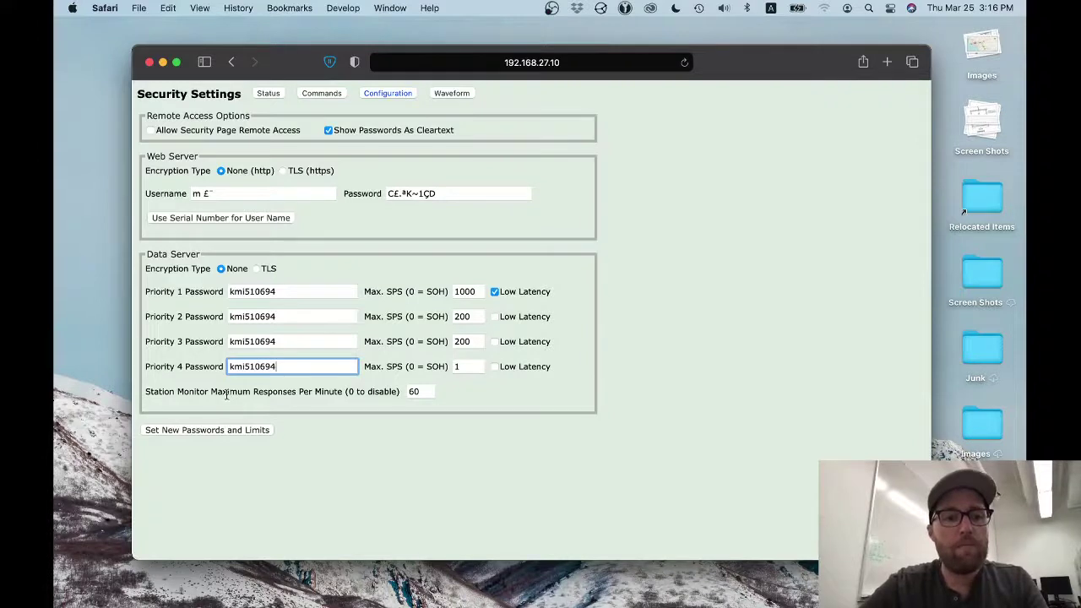
{"action": "left_click_drag", "start_coordinate": [147, 391], "coordinate": [392, 397]}
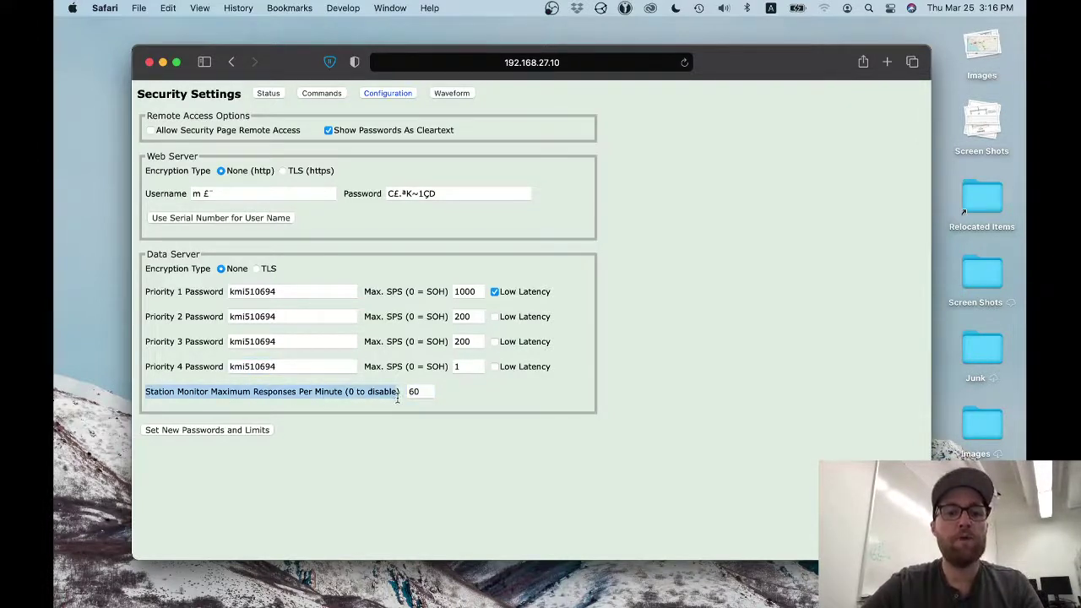
{"action": "left_click", "coordinate": [419, 394]}
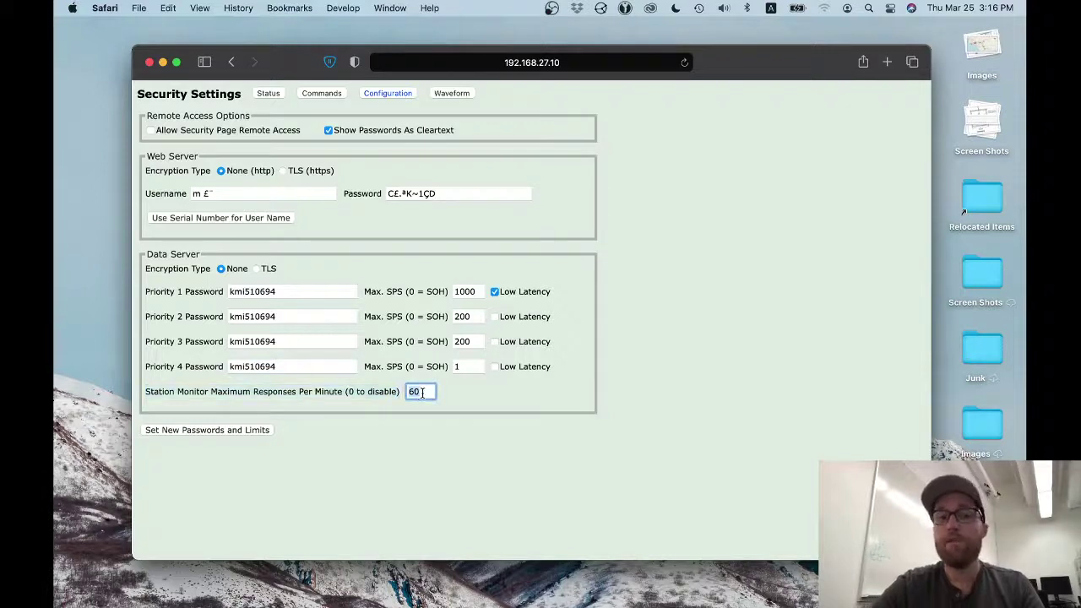
{"action": "double_click", "coordinate": [422, 392]}
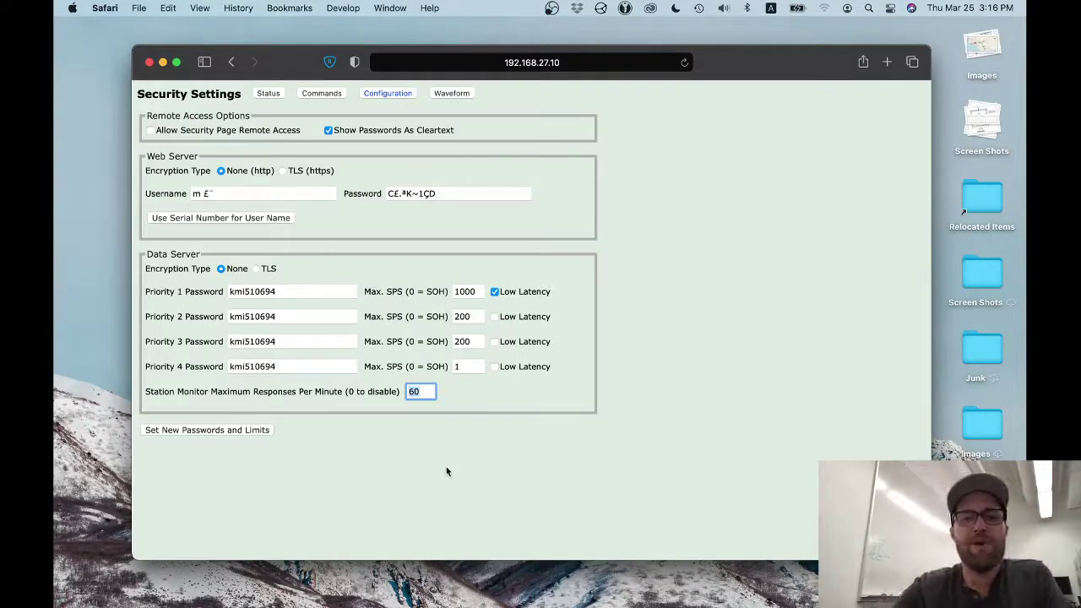
{"action": "type", "text": "0"}
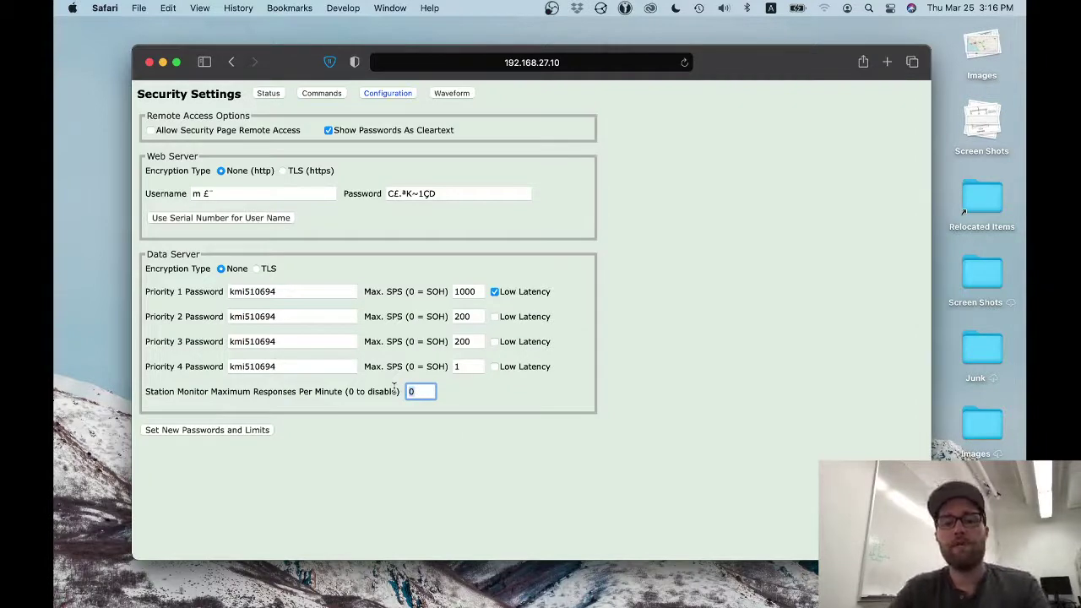
{"action": "key", "text": "super+z"}
{"action": "left_click", "coordinate": [393, 450]}
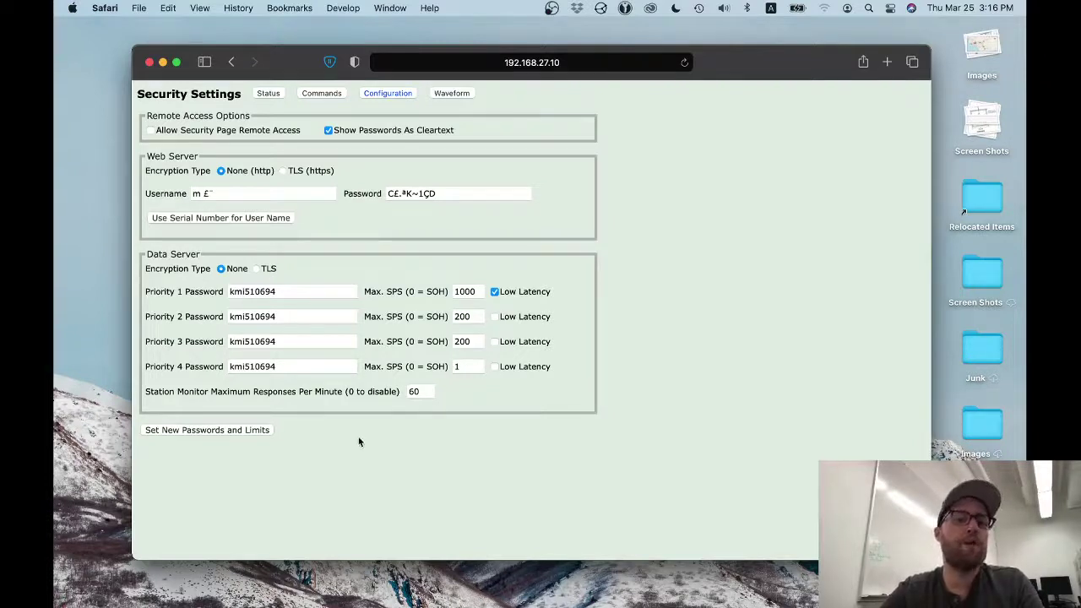
{"action": "left_click", "coordinate": [193, 433]}
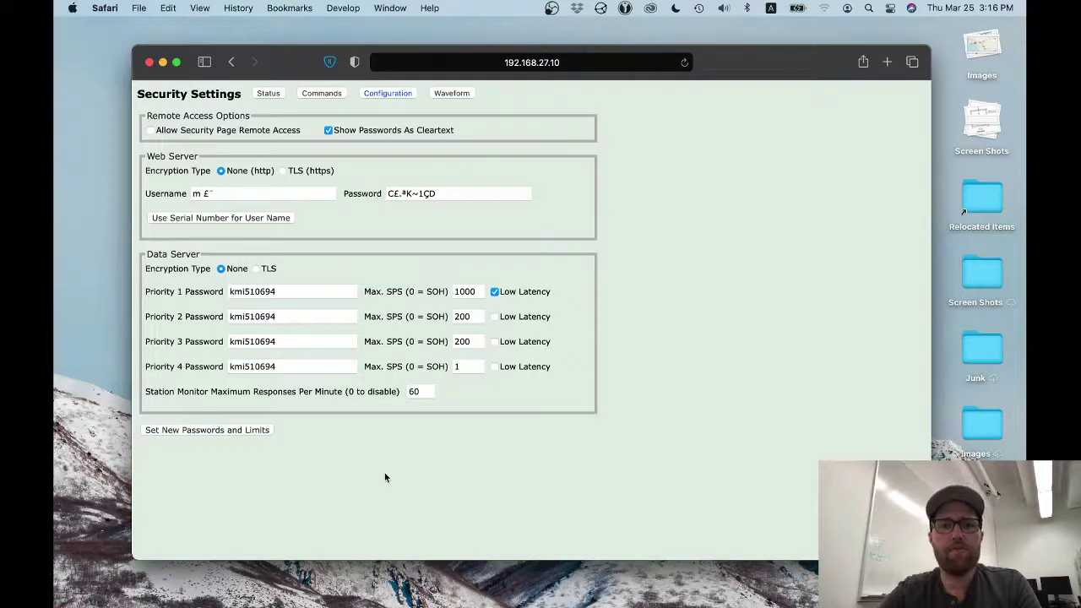
- Try Set New Passwords and Limits and dismiss the invalid-password warning
{"action": "left_click", "coordinate": [210, 432]}
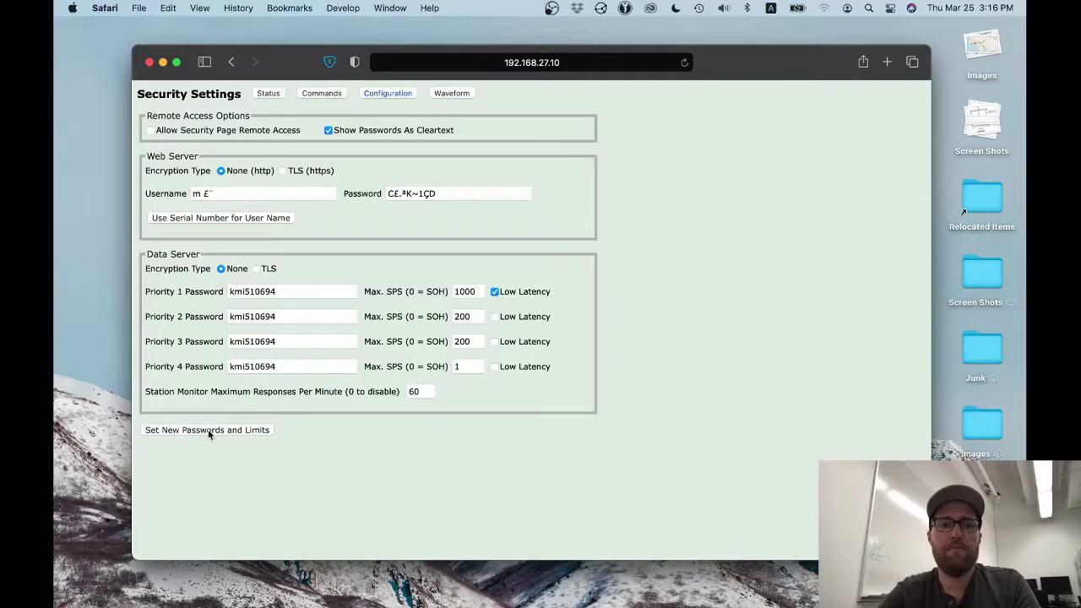
{"action": "left_click", "coordinate": [190, 430]}
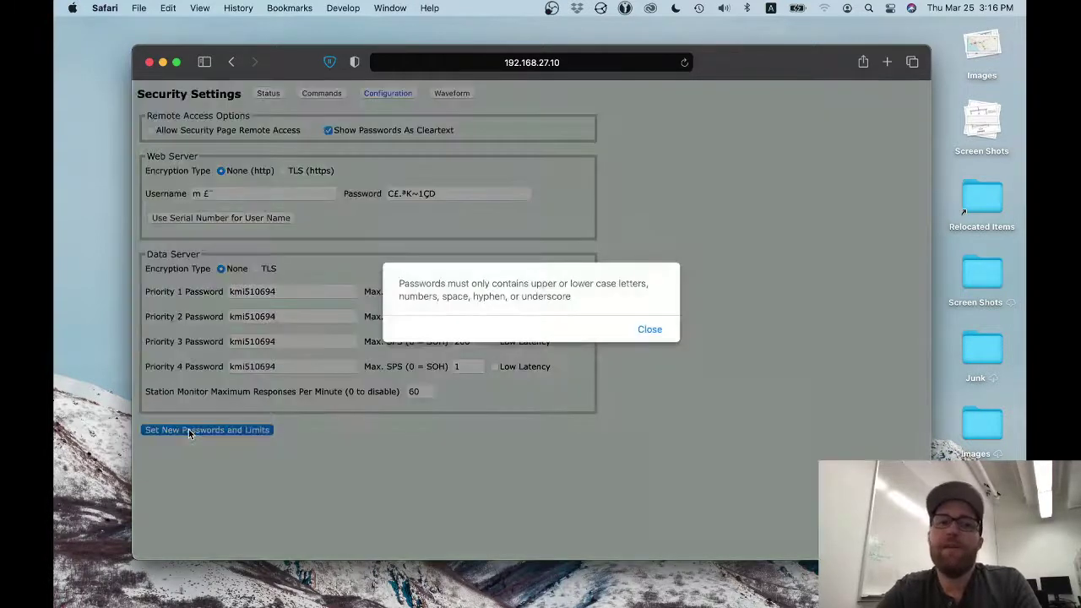
{"action": "left_click", "coordinate": [650, 329]}
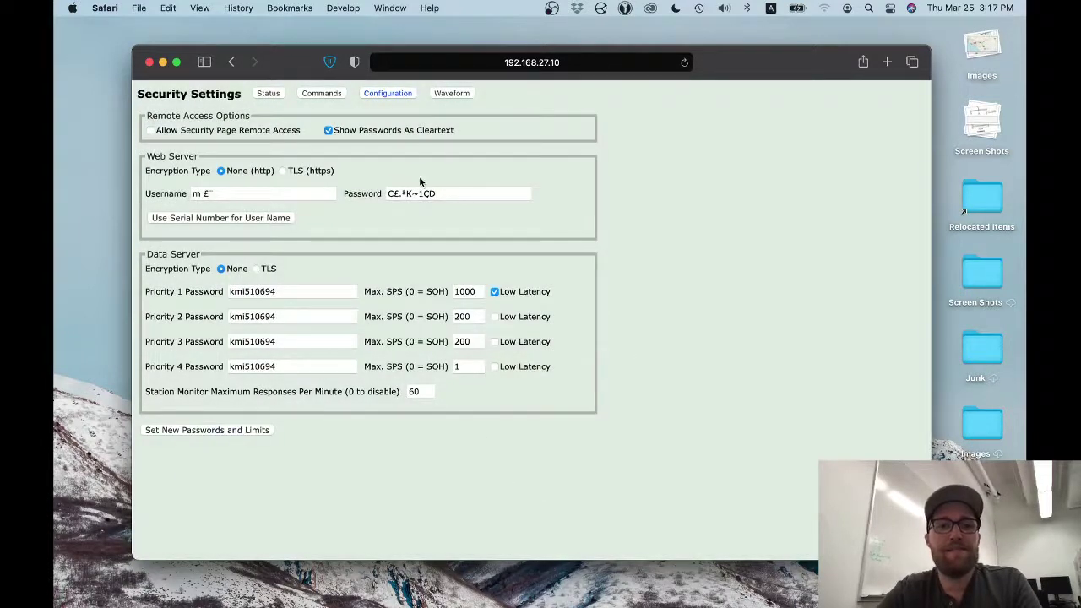
- Reset the Web Server login to admin with the master password and save again
{"action": "left_click_drag", "start_coordinate": [463, 195], "coordinate": [335, 176]}
{"action": "key", "text": "BackSpace"}
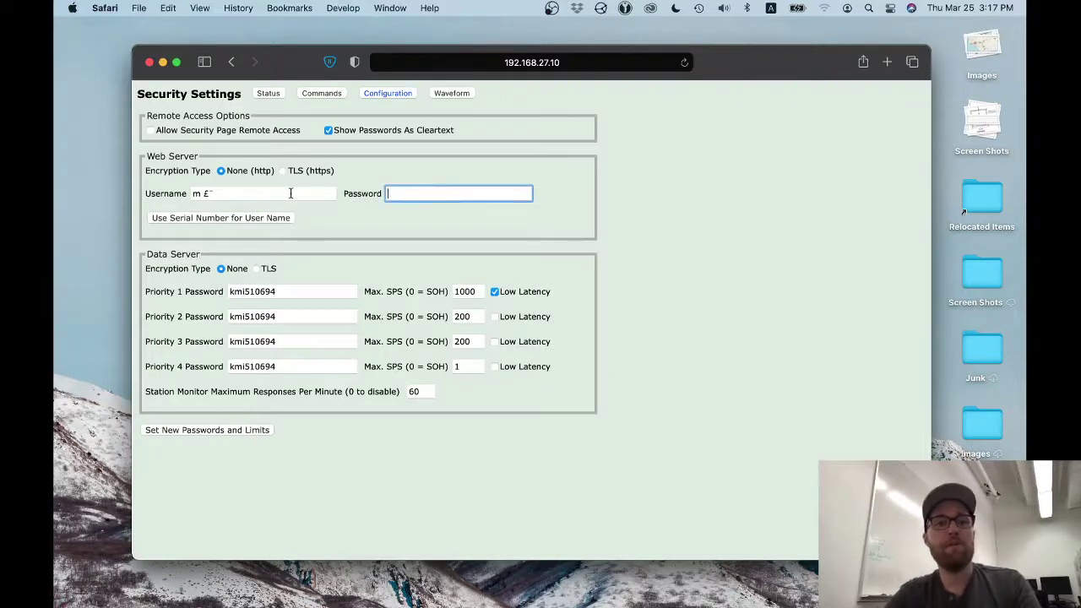
{"action": "left_click", "coordinate": [259, 196]}
{"action": "key", "text": "BackSpace"}
{"action": "key", "text": "BackSpace"}
{"action": "key", "text": "BackSpace"}
{"action": "type", "text": "admi"}
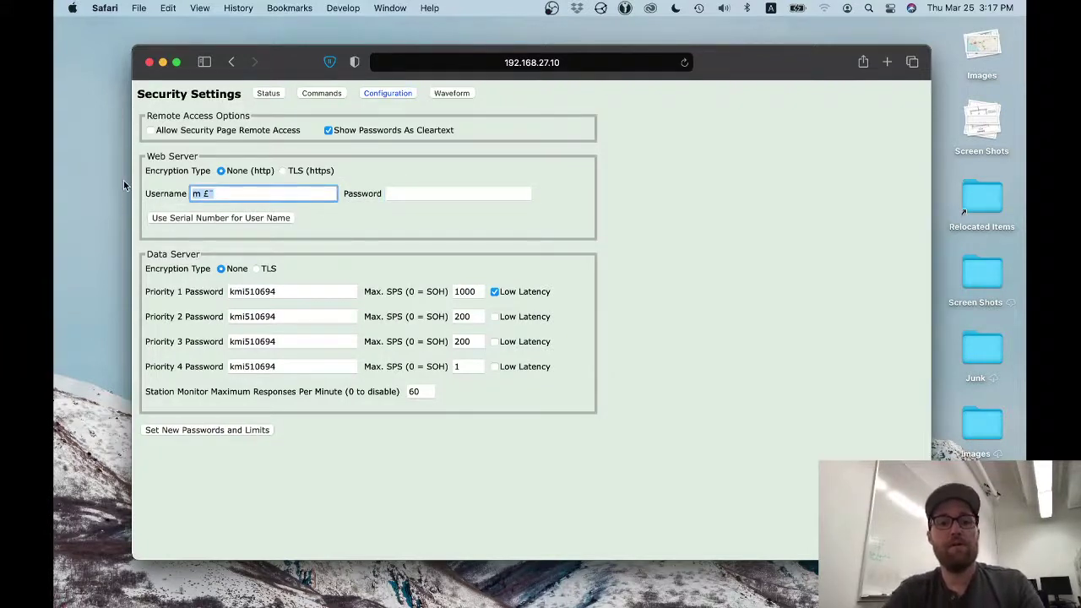
{"action": "type", "text": "n"}
{"action": "key", "text": "Tab"}
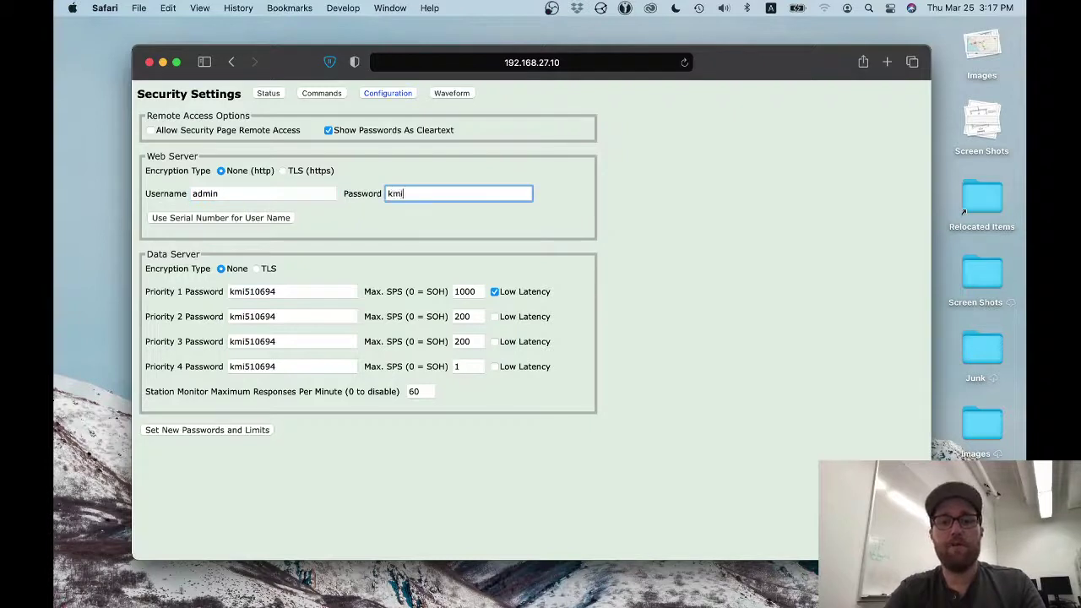
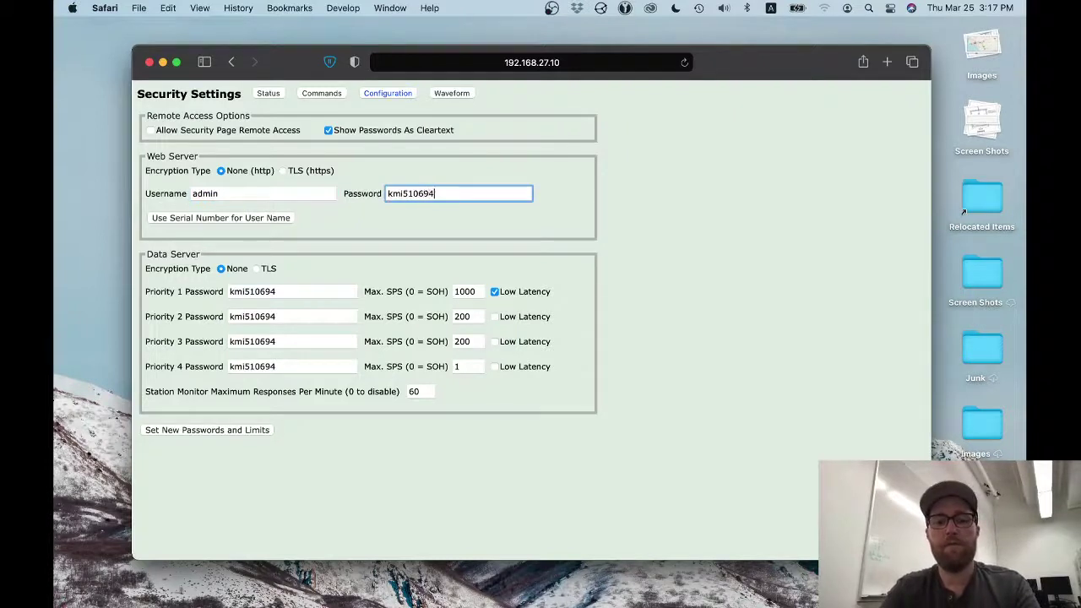
{"action": "left_click", "coordinate": [174, 431]}
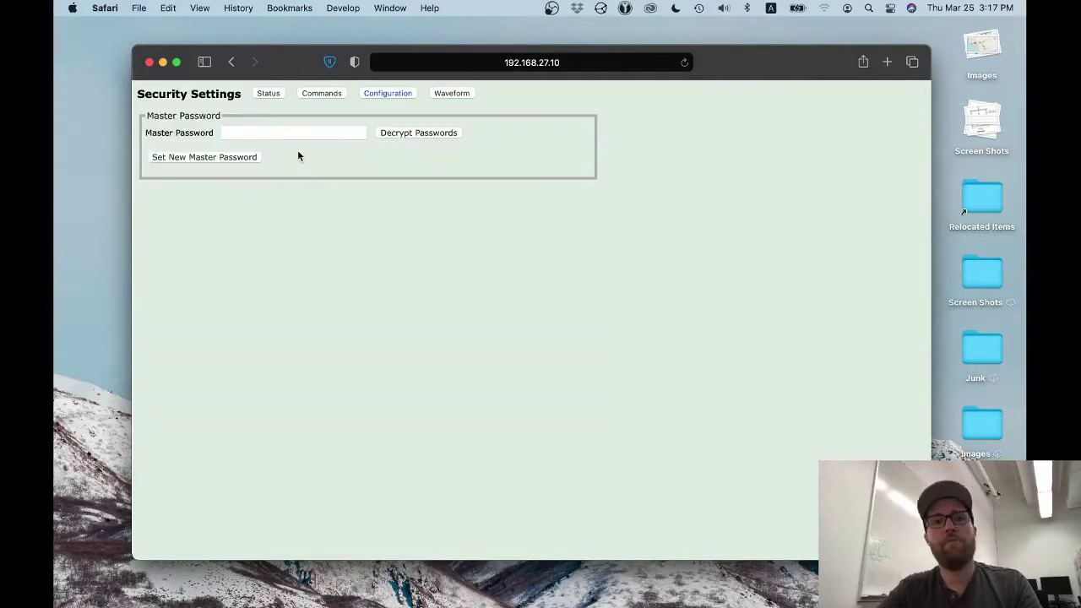
- Return to the Q8 digitizer's Status page showing 60% clock quality and 1.67 sensor masses
{"action": "left_click", "coordinate": [267, 95]}
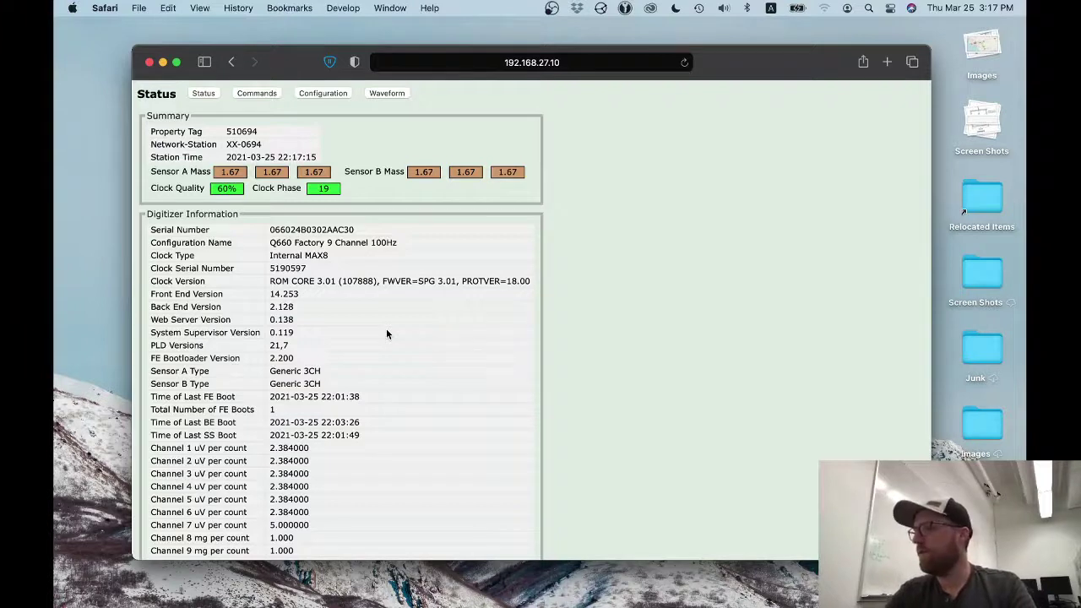
{"action": "mouse_move", "coordinate": [524, 583]}
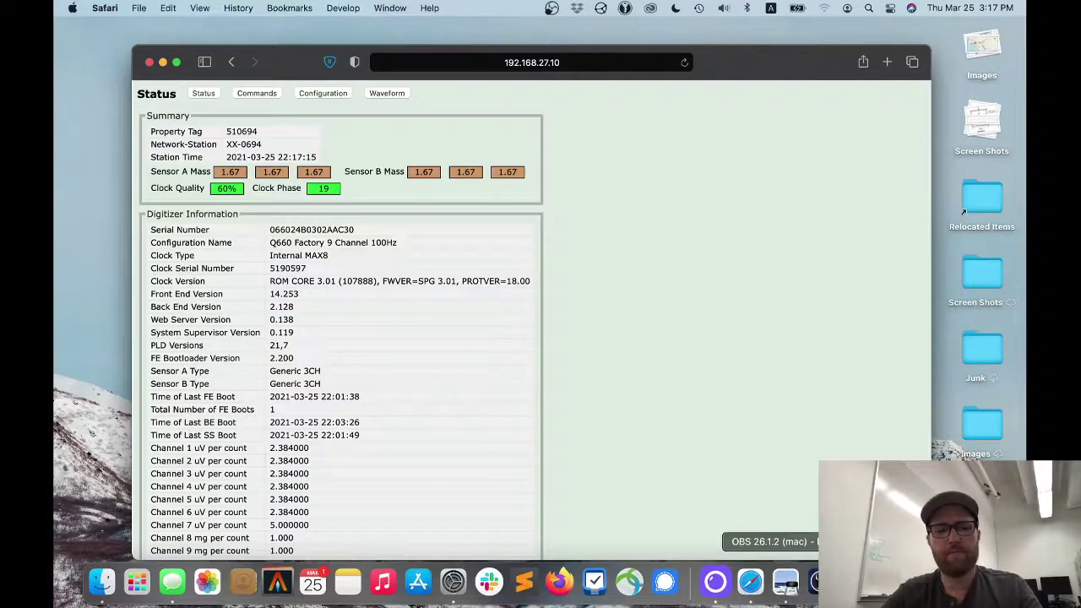
- Bring OBS forward, showing the Seismo Video profile's Desktop Small Face scene
{"action": "left_click", "coordinate": [785, 583]}
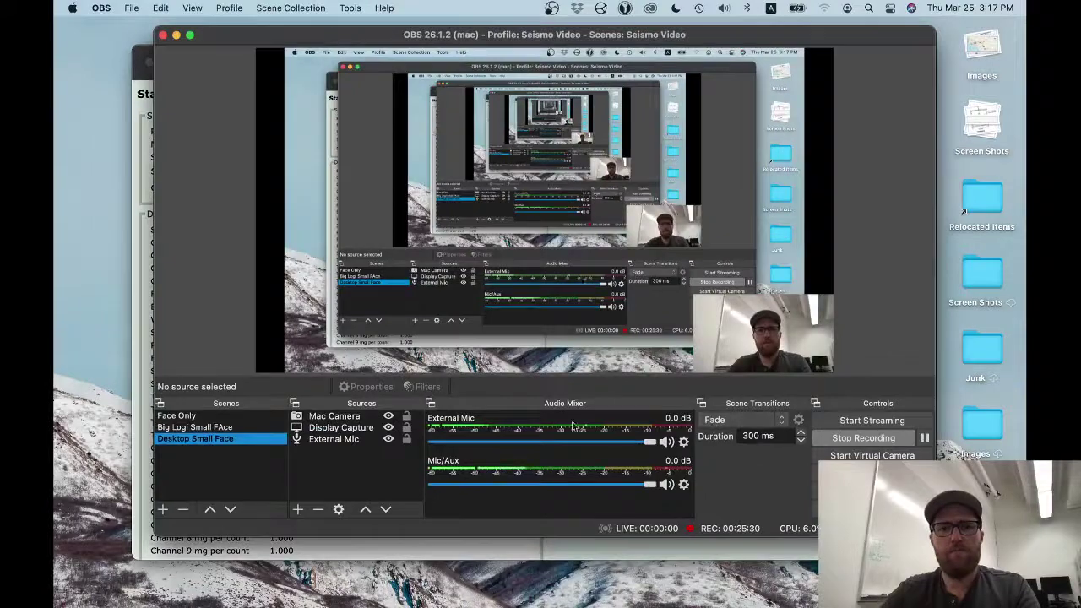